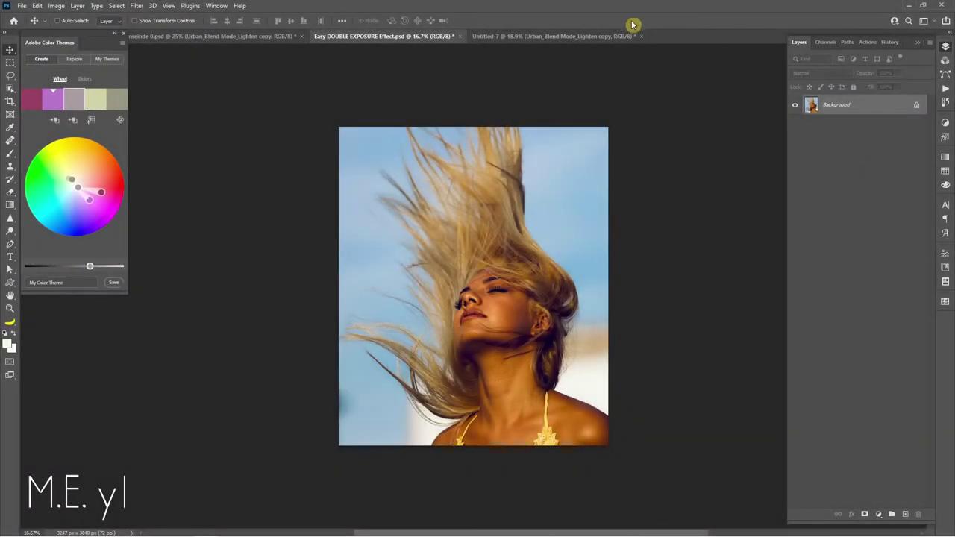
# Switch to the Untitled-7 document showing the sunset city skyline
pyautogui.click(584, 37)
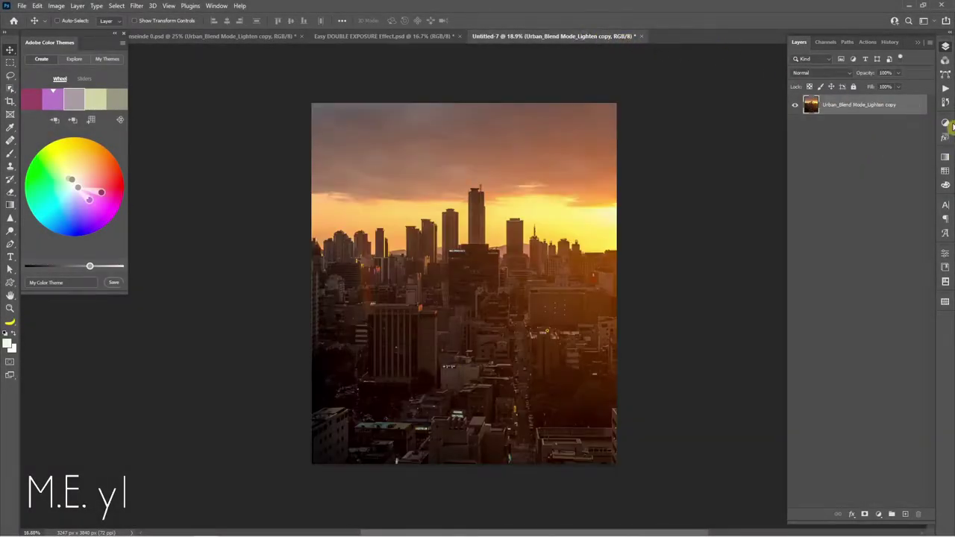
# Drag the skyline image into the Easy DOUBLE EXPOSURE Effect document over the portrait
pyautogui.rightClick(814, 105)
pyautogui.press('Escape')
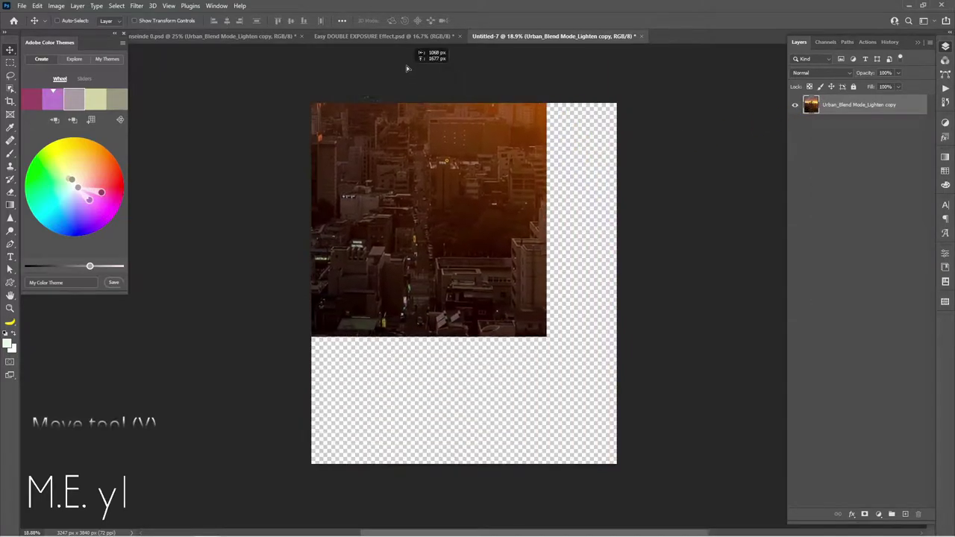
pyautogui.moveTo(513, 240)
pyautogui.mouseDown()
pyautogui.moveTo(414, 37)
pyautogui.moveTo(436, 142)
pyautogui.mouseUp()
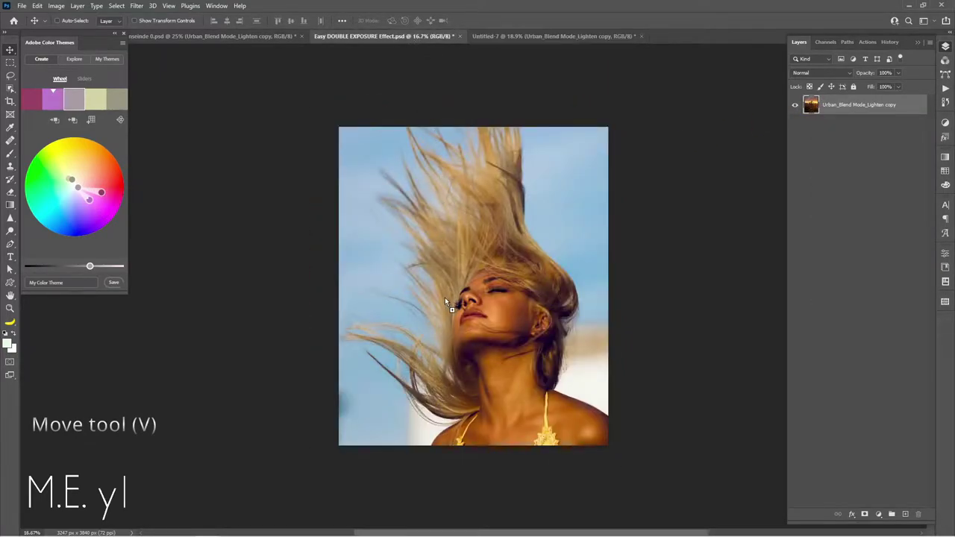
pyautogui.moveTo(446, 301); pyautogui.dragTo(456, 303)
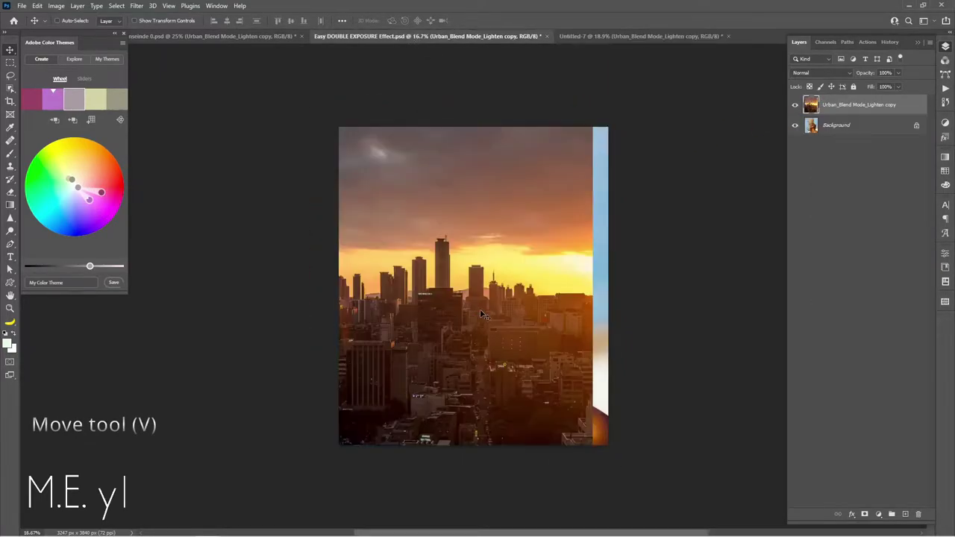
# Lower the skyline layer to 54% opacity and shift it up and right over the portrait
pyautogui.click(899, 73)
pyautogui.moveTo(880, 89); pyautogui.dragTo(874, 89)
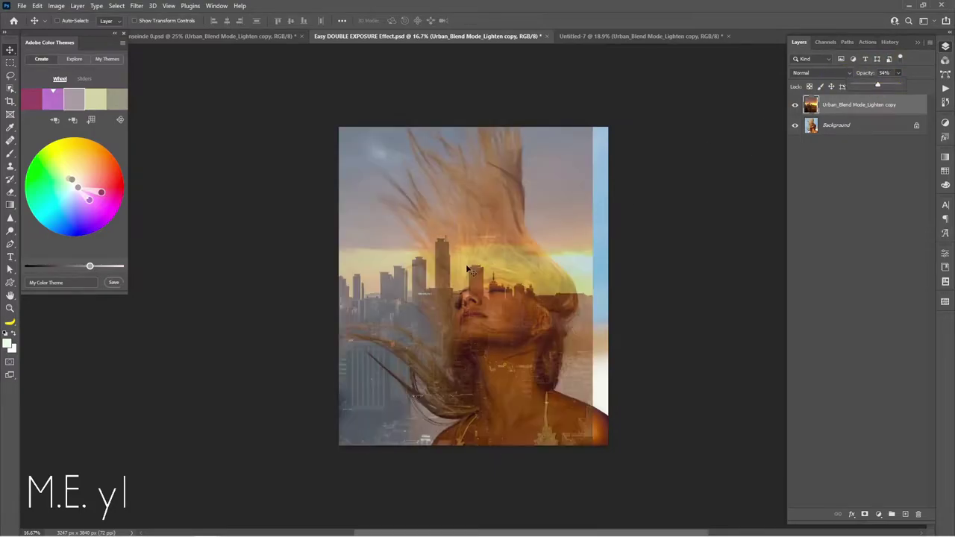
pyautogui.moveTo(465, 270); pyautogui.dragTo(504, 250)
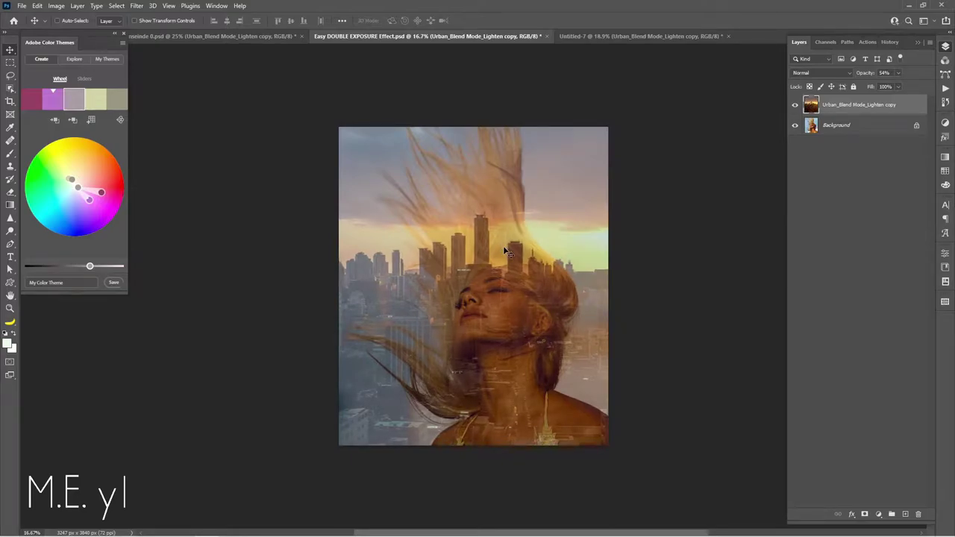
pyautogui.press('ctrl')
# Free-transform the skyline layer, shrinking it to about 94.5% and centring it over the portrait
pyautogui.hotkey('ctrl', 't')
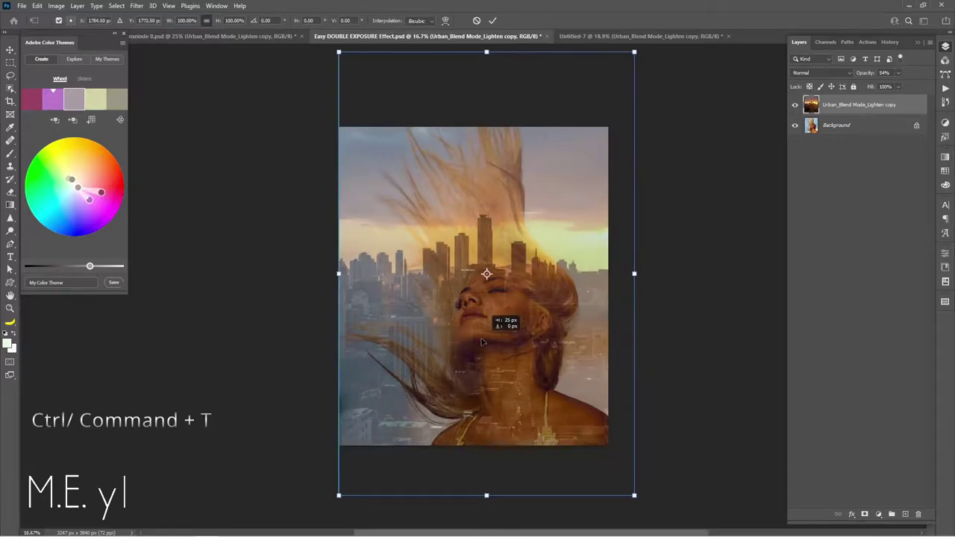
pyautogui.moveTo(523, 363); pyautogui.dragTo(525, 359)
pyautogui.moveTo(634, 491); pyautogui.dragTo(620, 480)
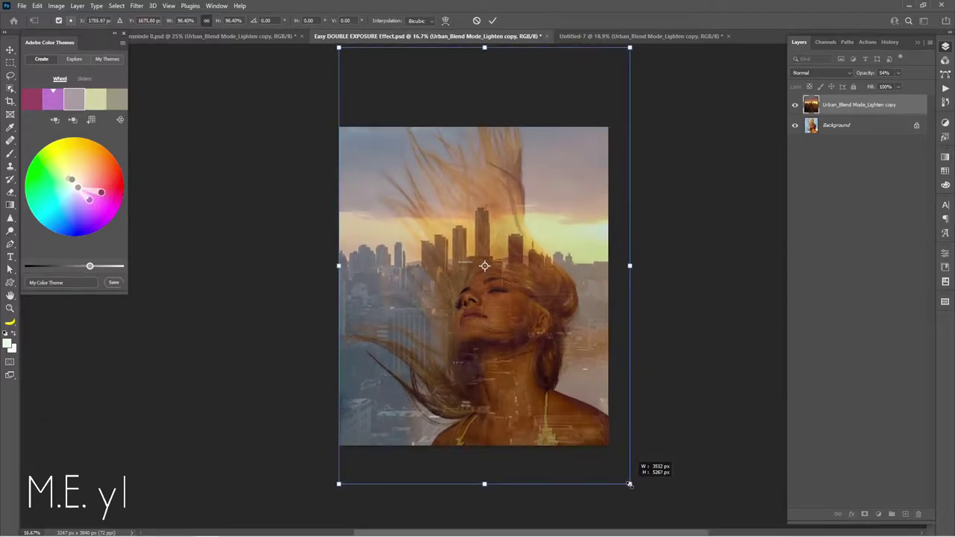
pyautogui.moveTo(524, 356); pyautogui.dragTo(525, 371)
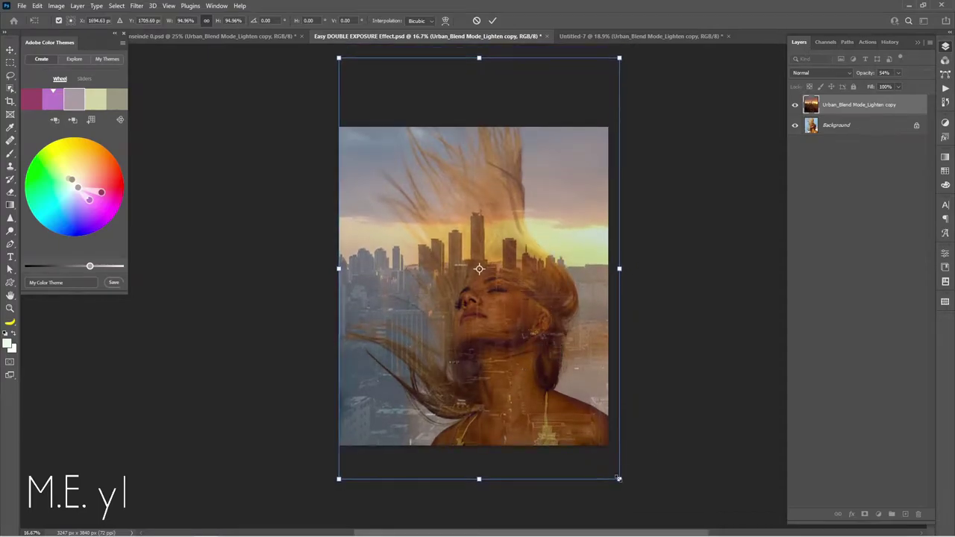
pyautogui.moveTo(619, 479); pyautogui.dragTo(618, 477)
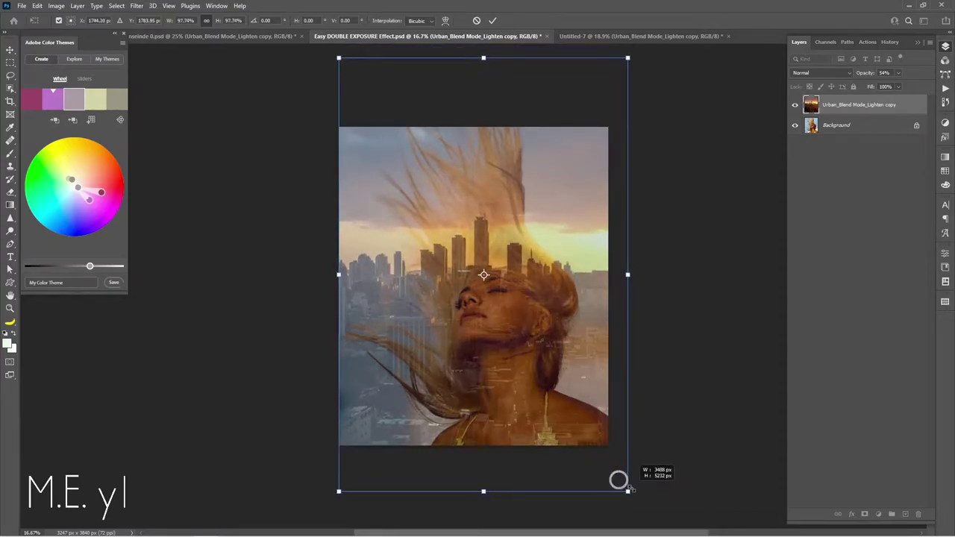
# Commit the transform and raise the skyline layer's opacity back to 100%
pyautogui.press('Return')
pyautogui.click(898, 73)
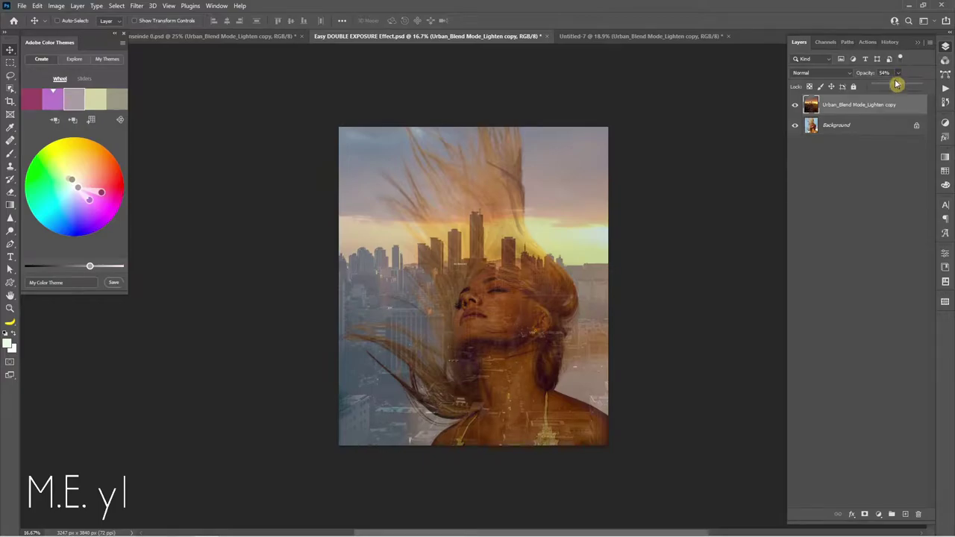
pyautogui.moveTo(899, 88); pyautogui.dragTo(928, 88)
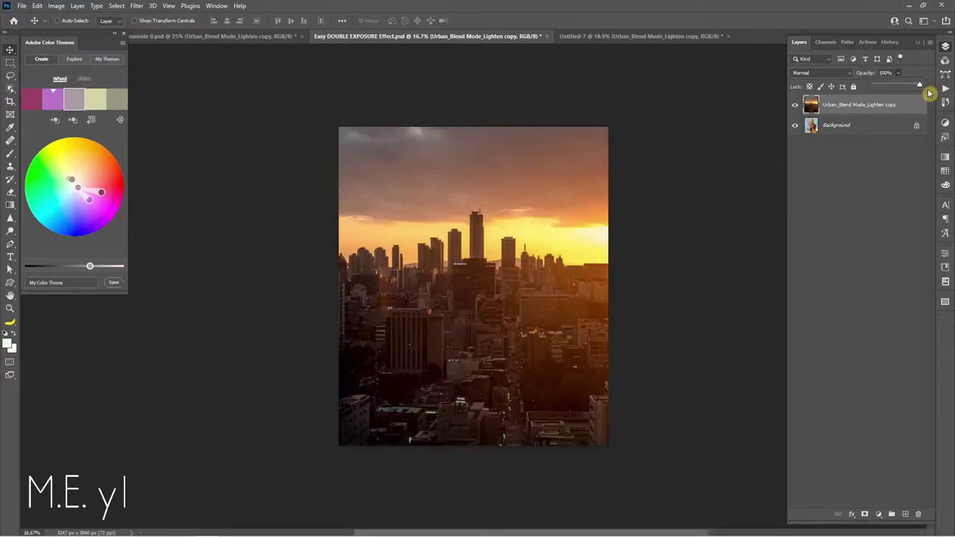
# Add a white Solid Color fill layer above the Background portrait
pyautogui.click(881, 127)
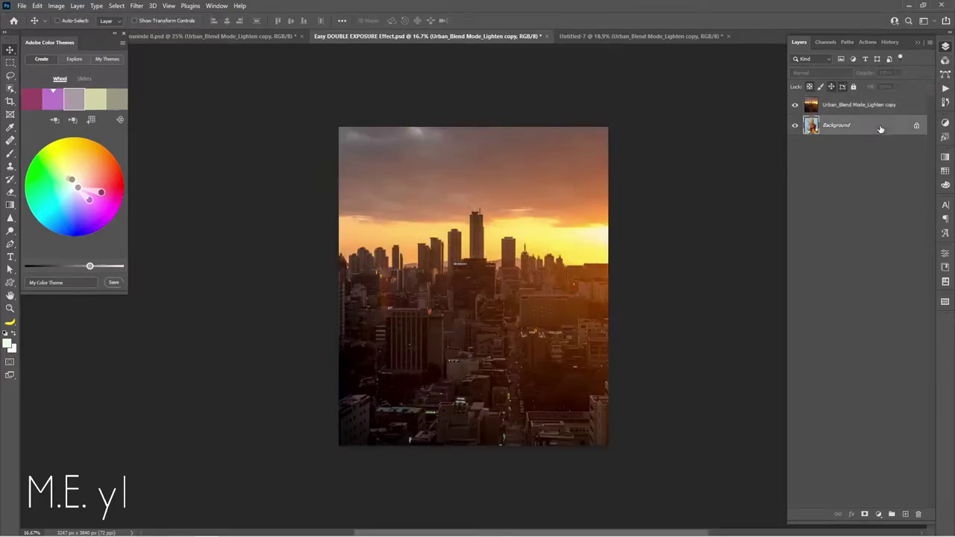
pyautogui.click(878, 514)
pyautogui.click(896, 339)
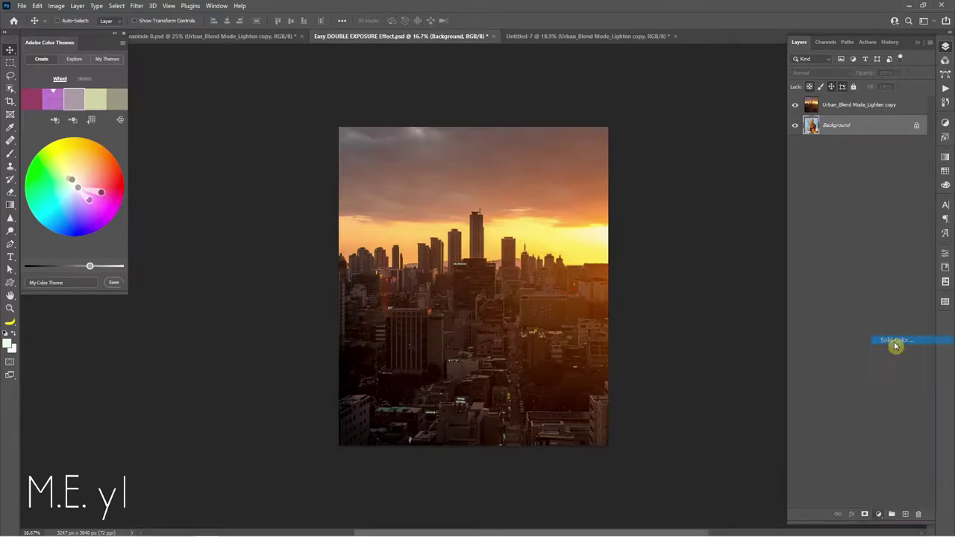
pyautogui.click(44, 343)
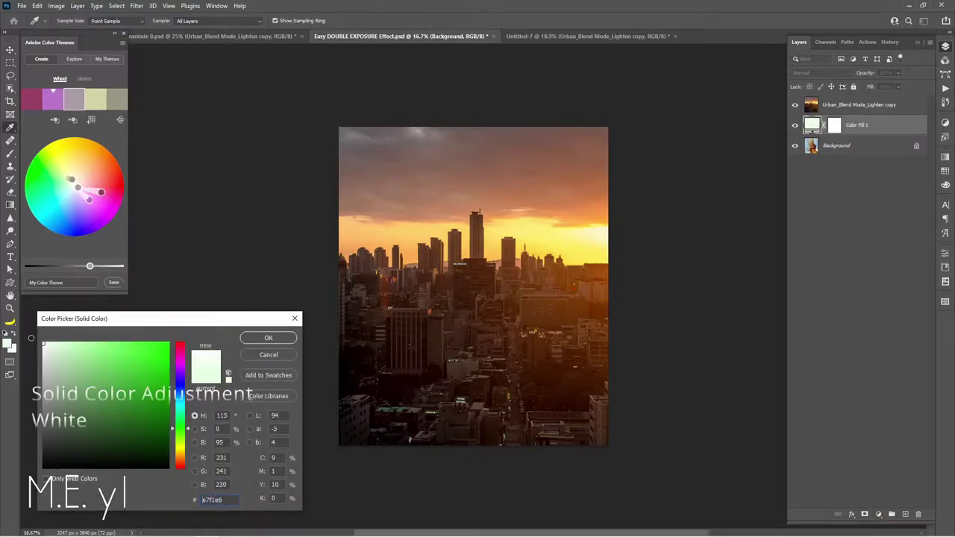
pyautogui.click(263, 337)
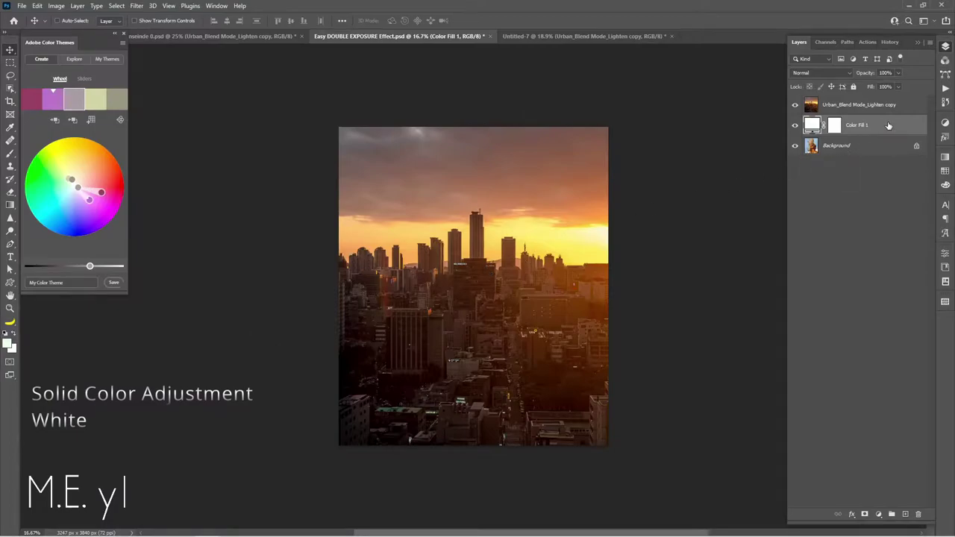
# Unlock the Background as Layer 0 and move Color Fill 1 beneath it
pyautogui.click(918, 147)
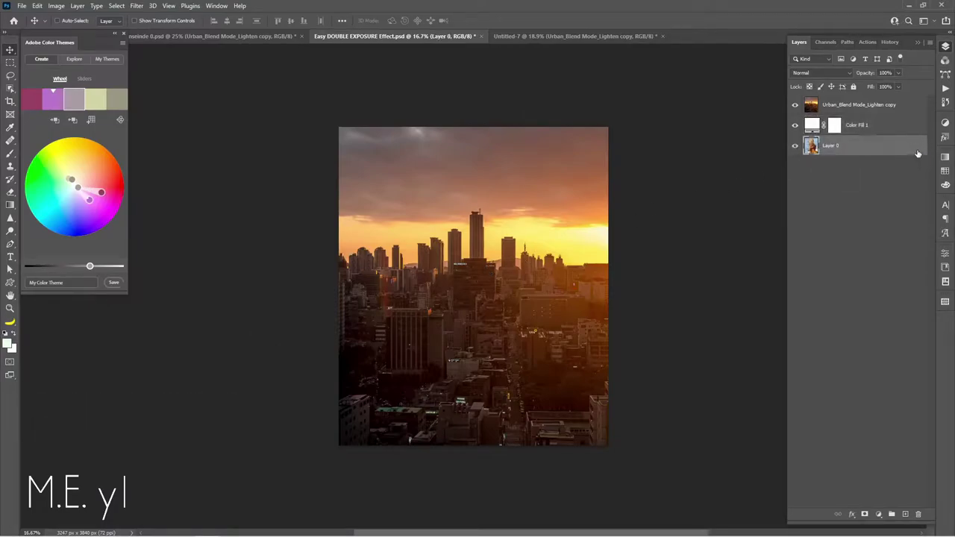
pyautogui.moveTo(881, 129); pyautogui.dragTo(874, 161)
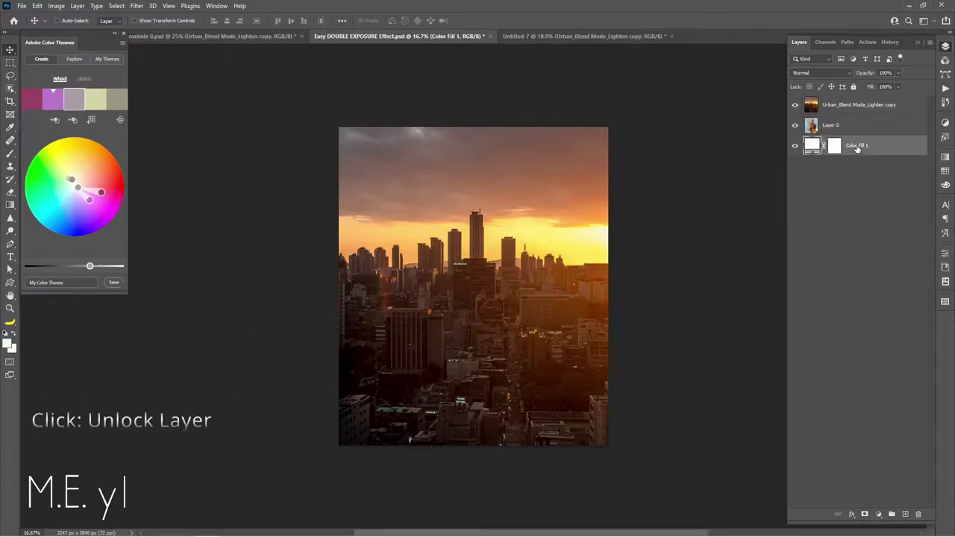
pyautogui.click(854, 106)
# Set the skyline layer's blend mode to Lighten and give it a layer mask
pyautogui.click(843, 77)
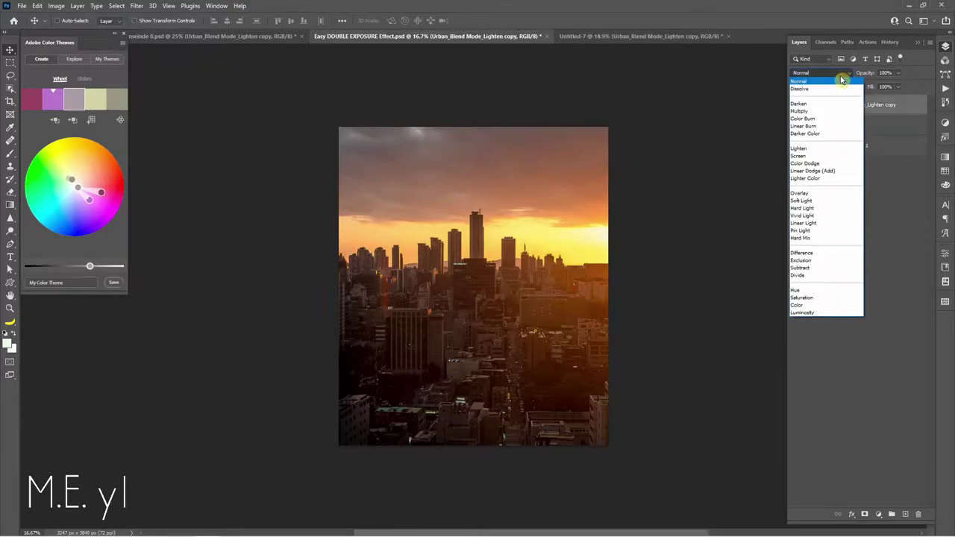
pyautogui.click(828, 150)
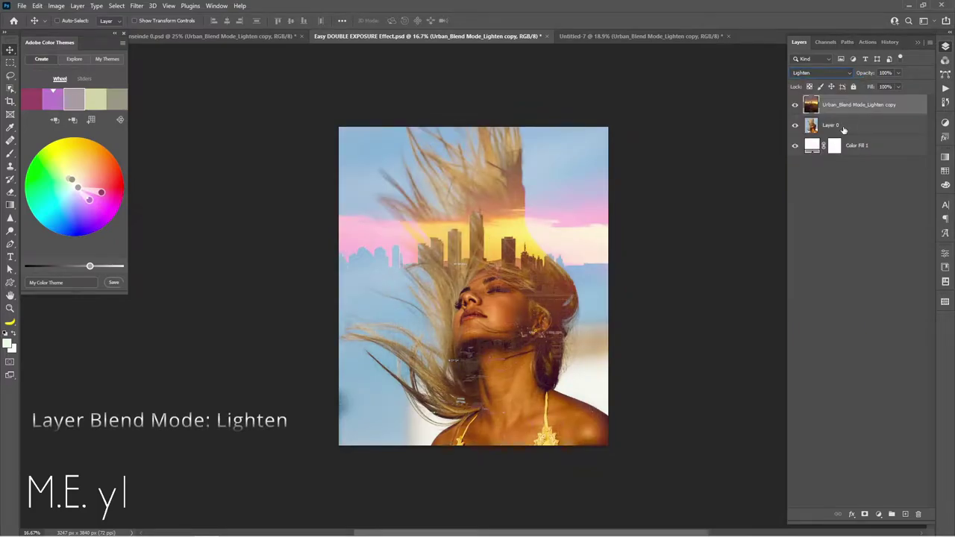
pyautogui.click(865, 515)
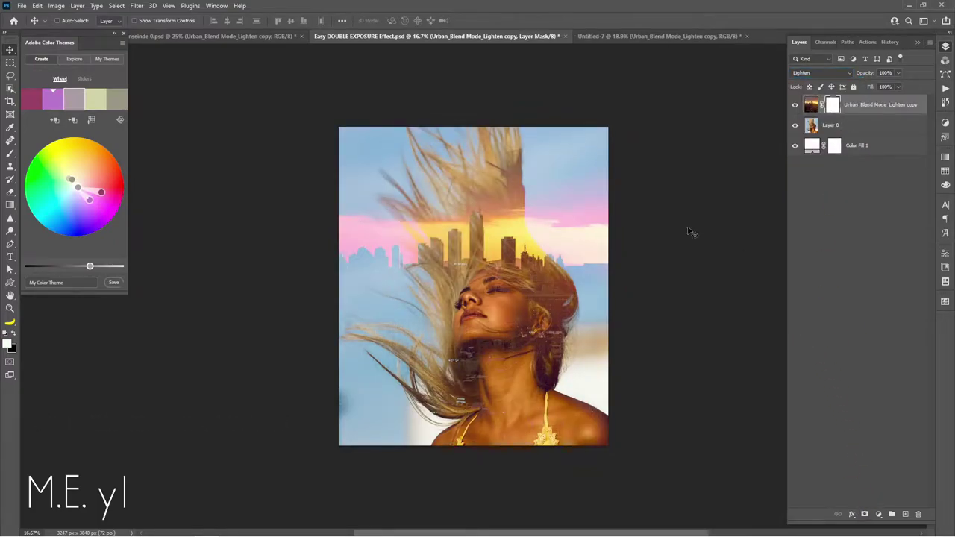
# Brush black at 20% flow on the mask over the pink glows, then save the document
pyautogui.press('b')
pyautogui.press('x')
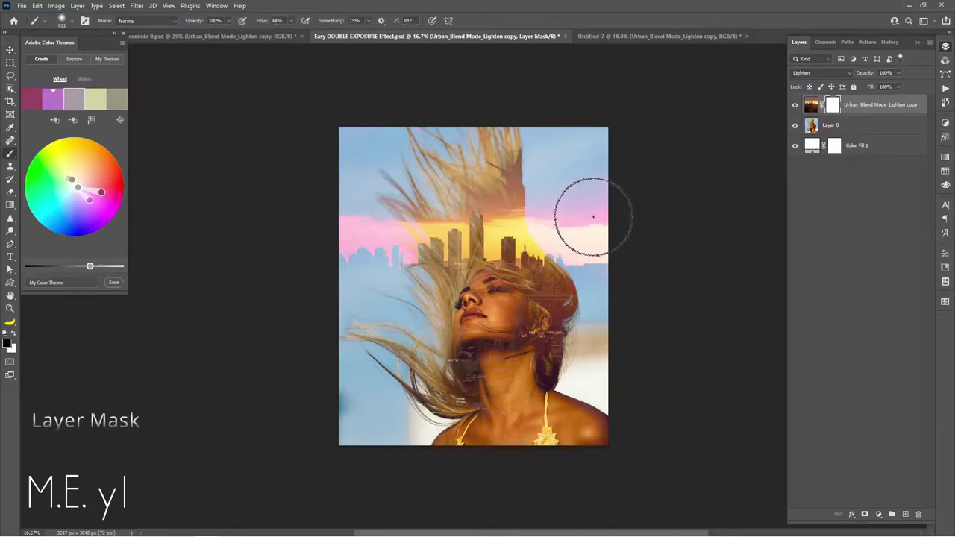
pyautogui.moveTo(592, 213); pyautogui.dragTo(594, 203)
pyautogui.hotkey('shift', '2')
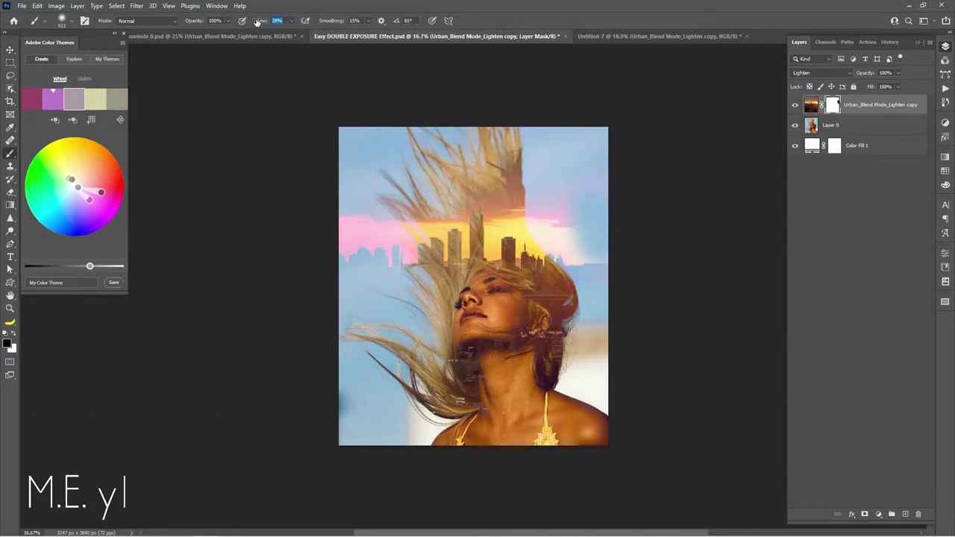
pyautogui.moveTo(586, 239)
pyautogui.mouseDown()
pyautogui.moveTo(559, 209)
pyautogui.moveTo(593, 264)
pyautogui.mouseUp()
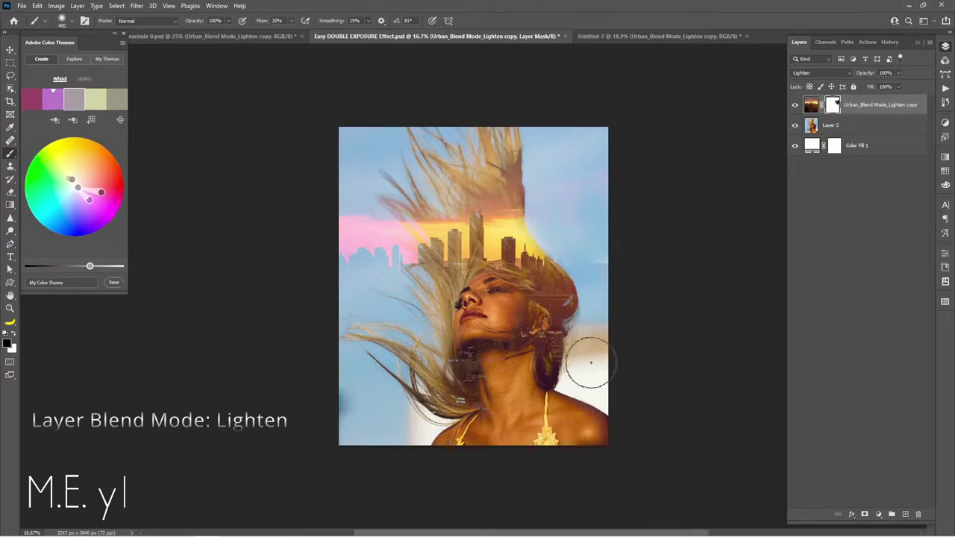
pyautogui.moveTo(341, 196); pyautogui.dragTo(426, 266)
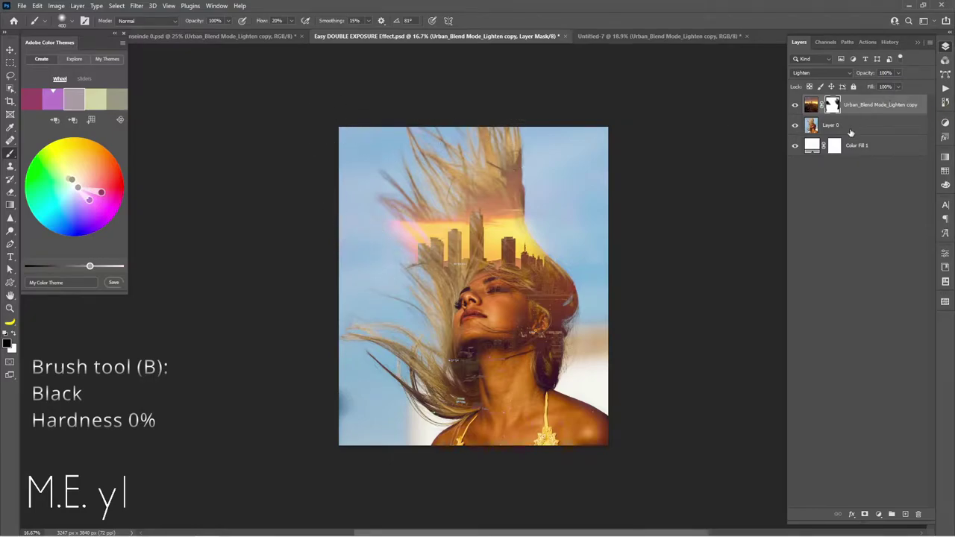
pyautogui.click(857, 128)
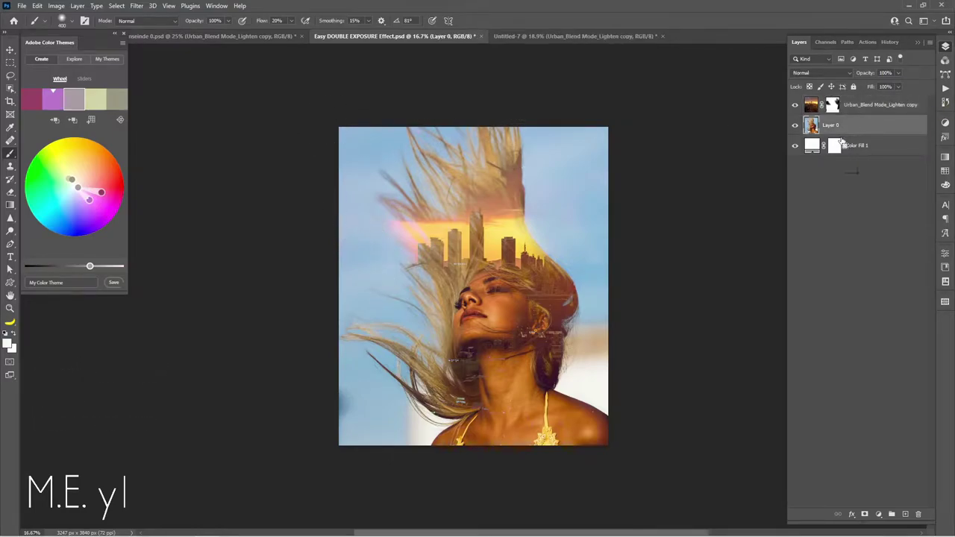
pyautogui.hotkey('ctrl', 's')
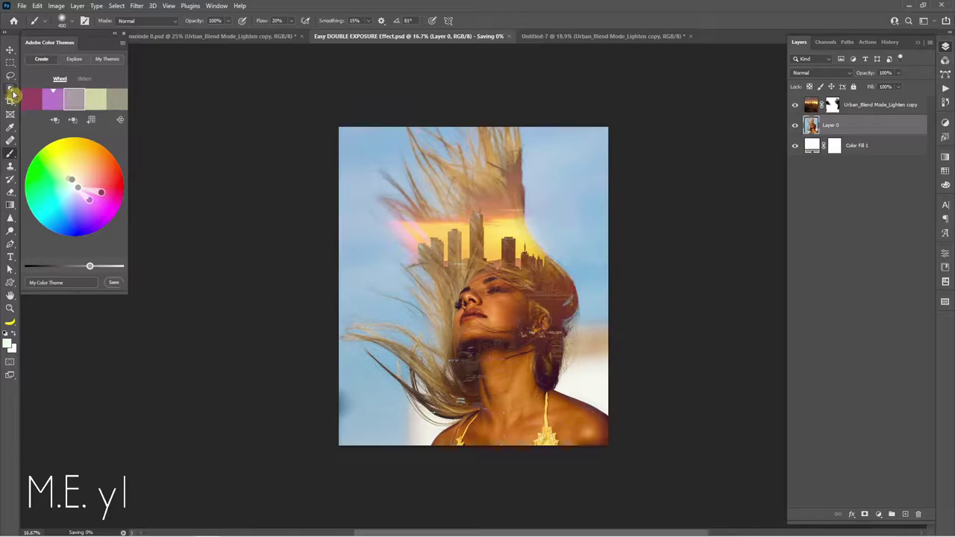
# Select the woman with Object Selection's Select Subject and output it from Select and Mask as a Layer Mask
pyautogui.click(11, 89)
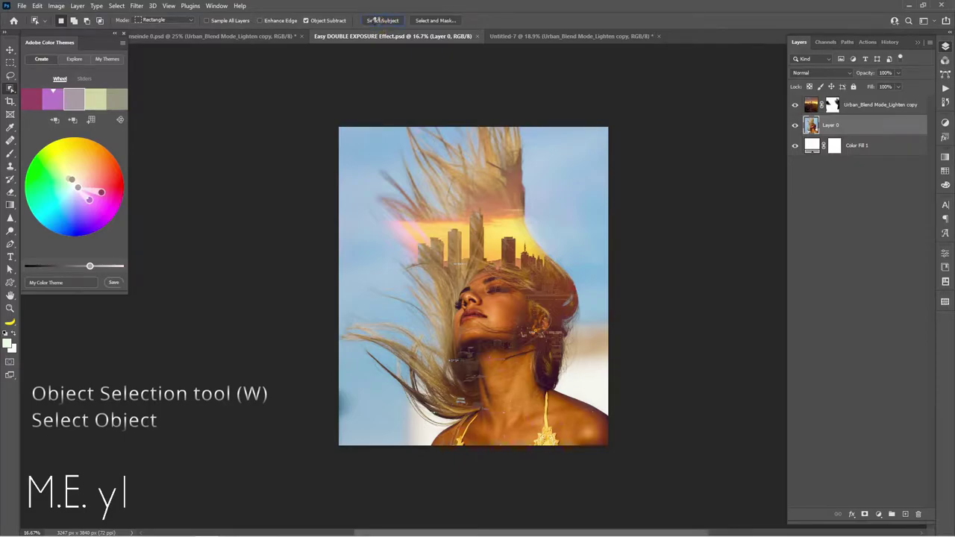
pyautogui.click(379, 21)
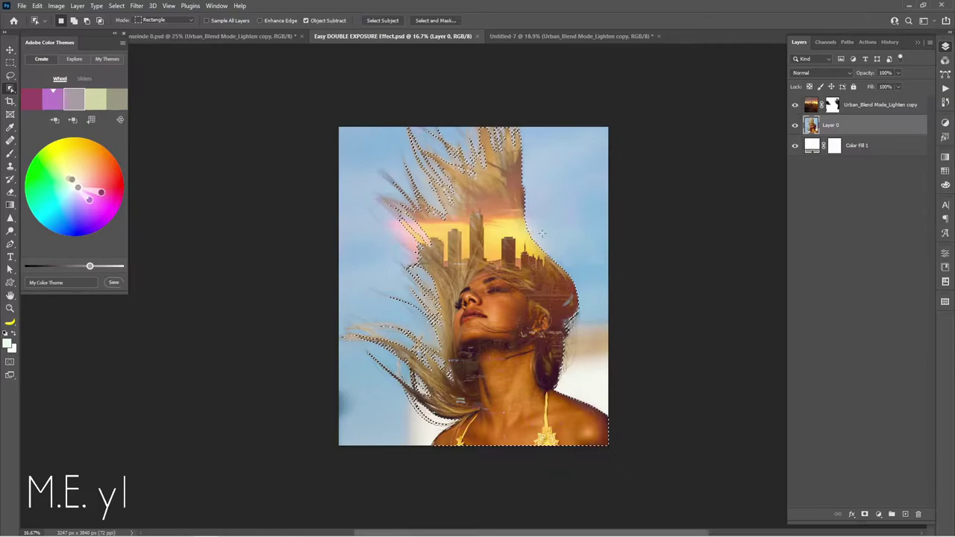
pyautogui.click(440, 21)
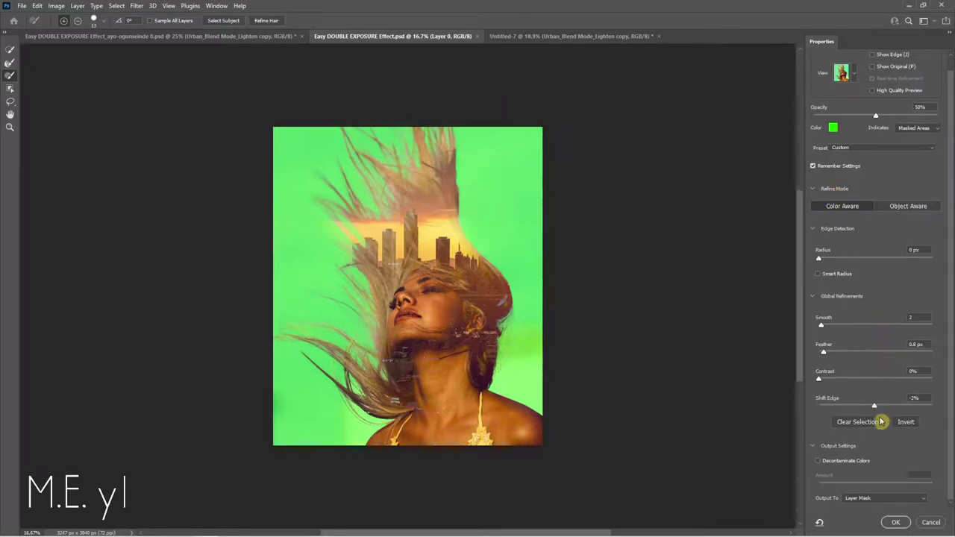
pyautogui.click(898, 523)
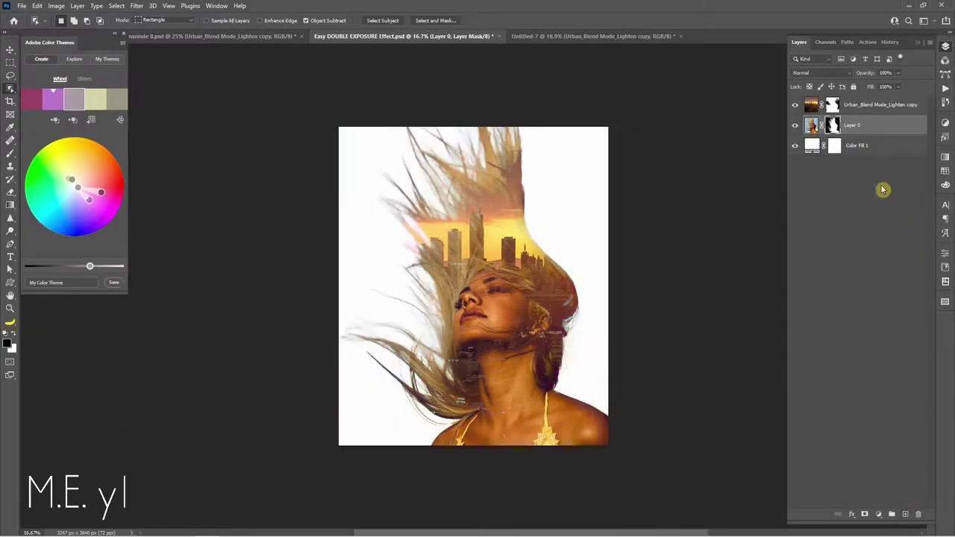
# Add a Black & White adjustment layer clipped to Layer 0
pyautogui.hotkey('ctrl', '2')
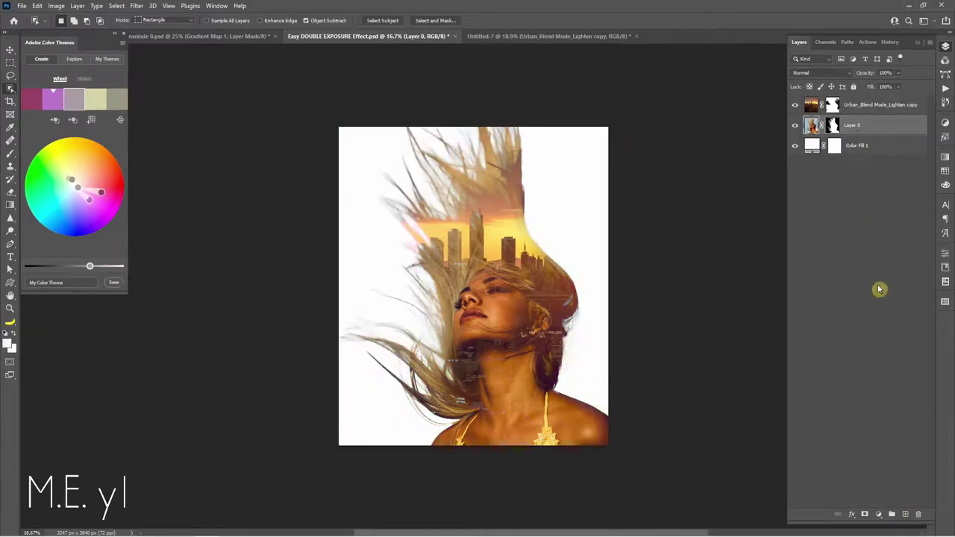
pyautogui.click(879, 515)
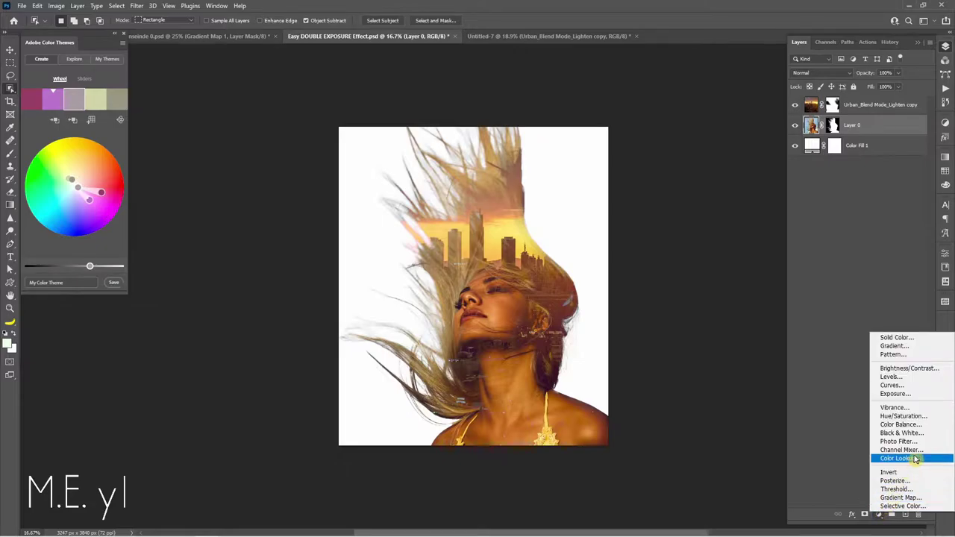
pyautogui.click(915, 433)
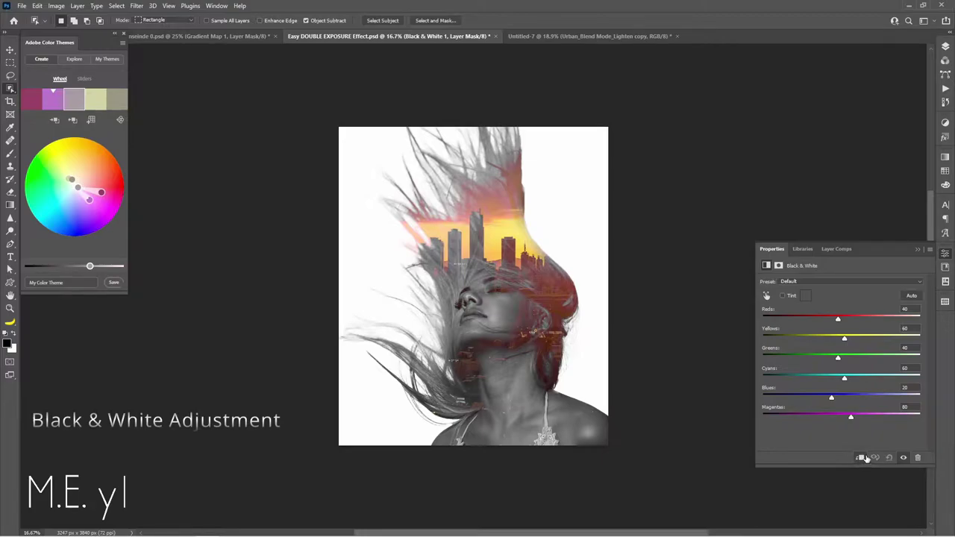
pyautogui.click(863, 458)
pyautogui.click(945, 48)
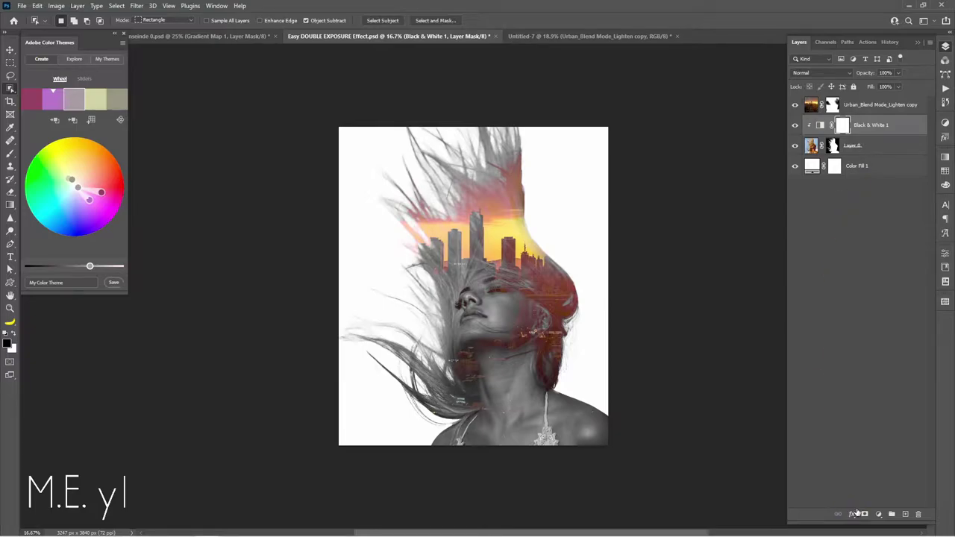
# Add an Exposure adjustment layer, also clipped to Layer 0
pyautogui.click(879, 515)
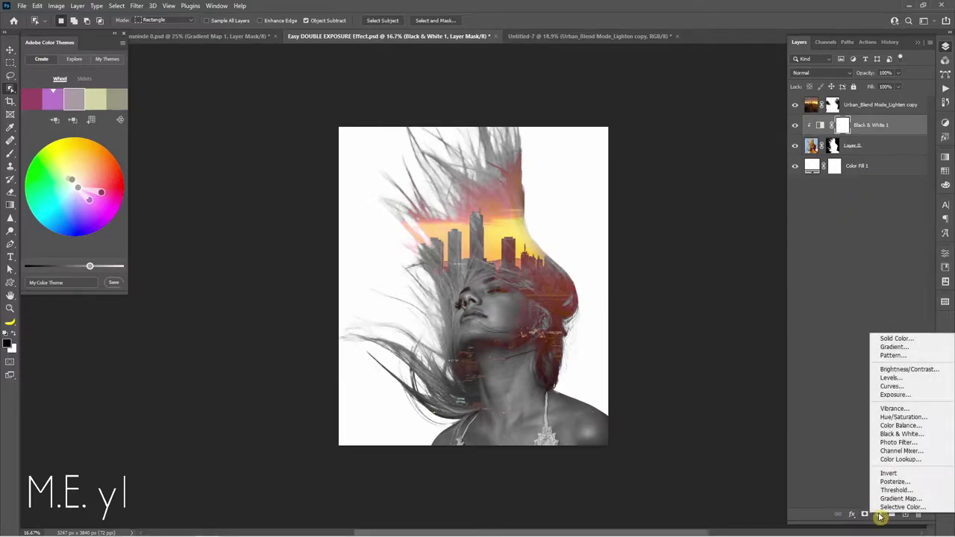
pyautogui.click(923, 395)
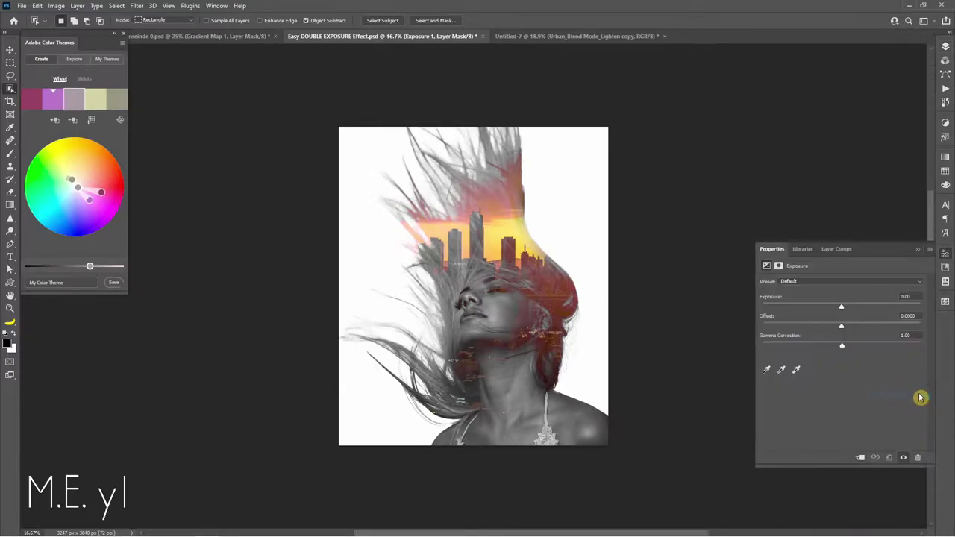
pyautogui.click(860, 458)
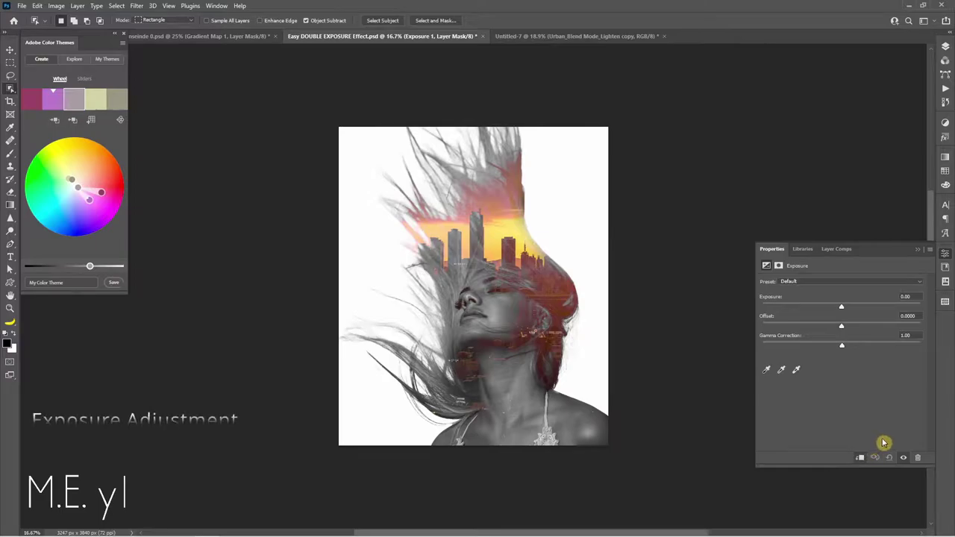
pyautogui.click(946, 49)
pyautogui.click(893, 106)
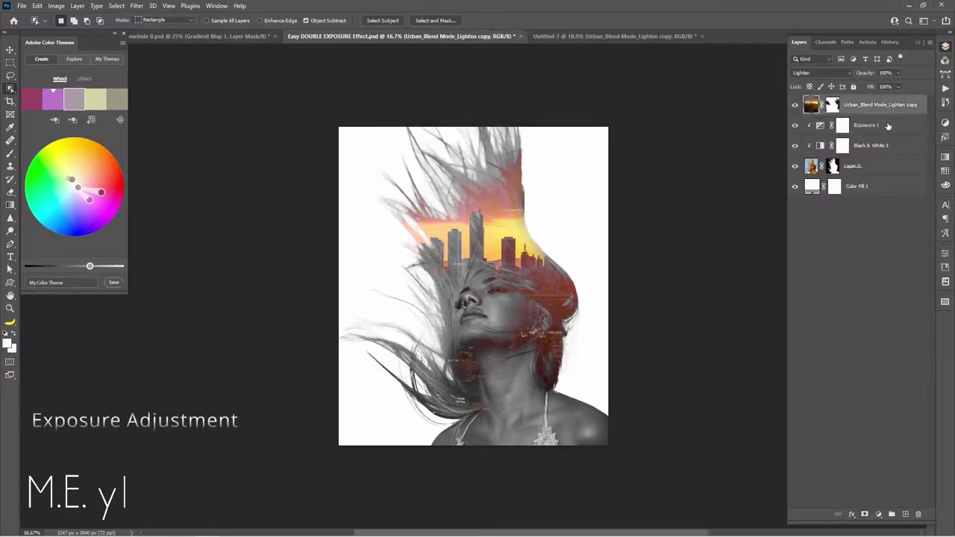
# Add Black & White 2 and Exposure 2 adjustment layers clipped to the Urban_Blend Mode_Lighten copy layer
pyautogui.click(879, 516)
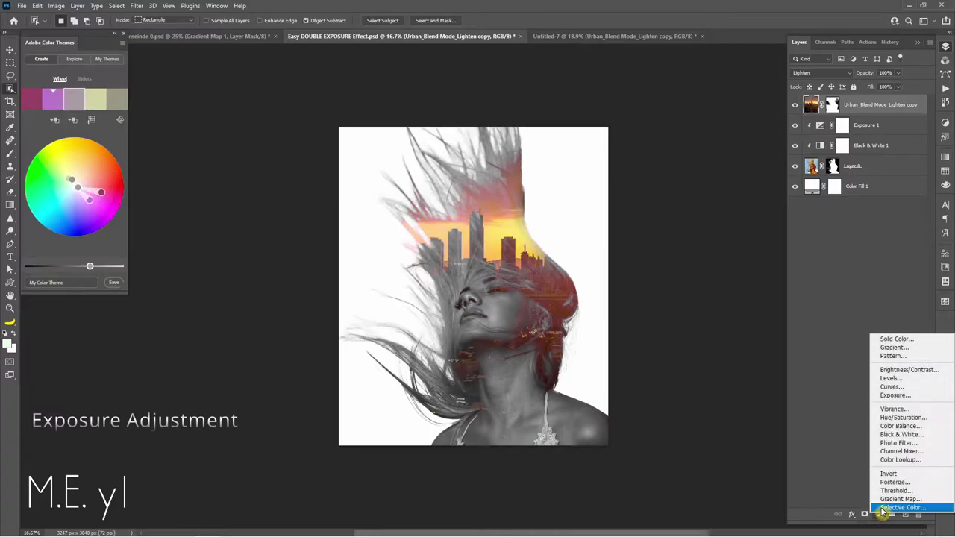
pyautogui.click(896, 438)
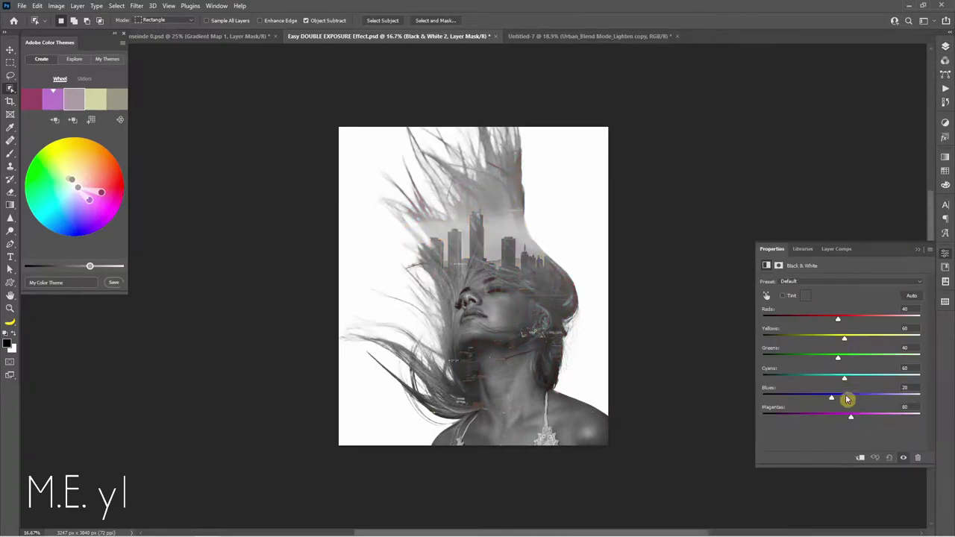
pyautogui.click(946, 51)
pyautogui.click(882, 515)
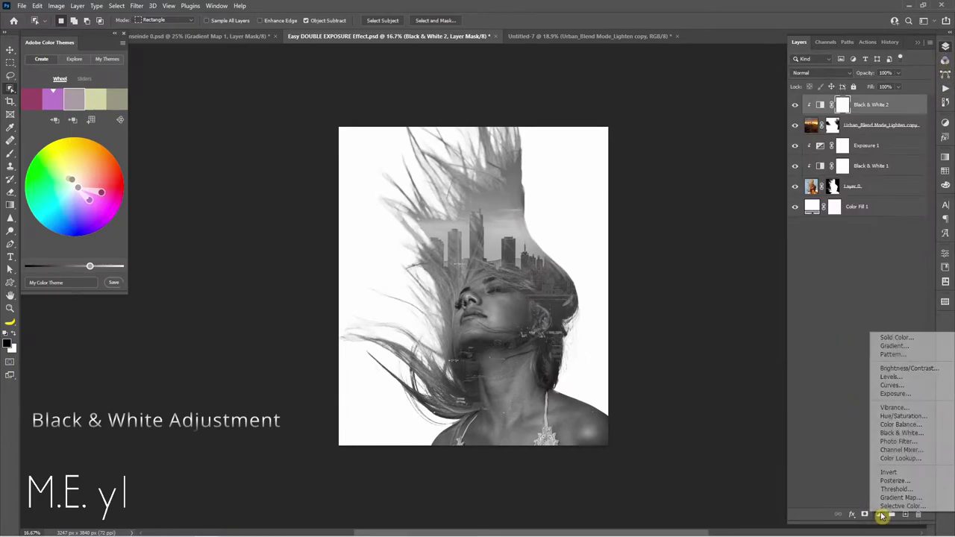
pyautogui.click(921, 395)
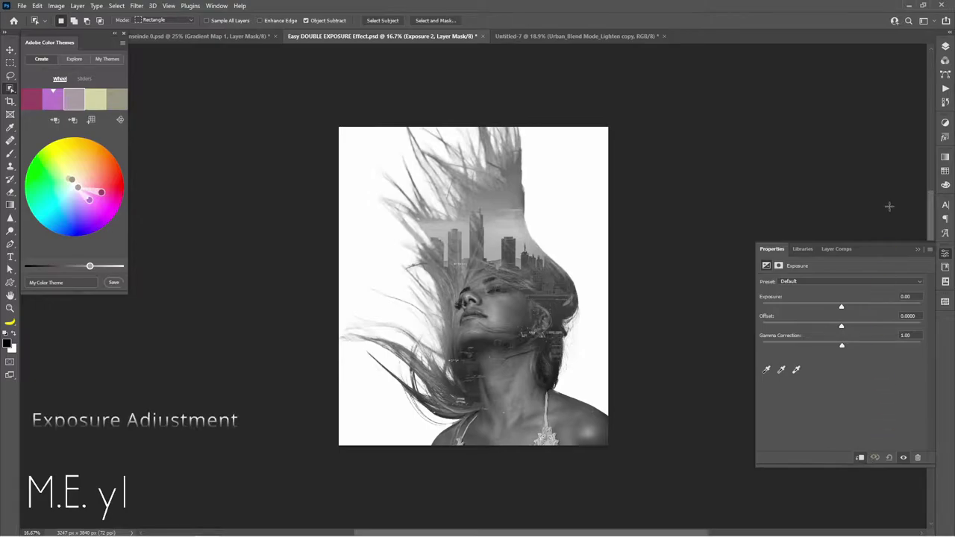
pyautogui.click(945, 49)
pyautogui.click(945, 49)
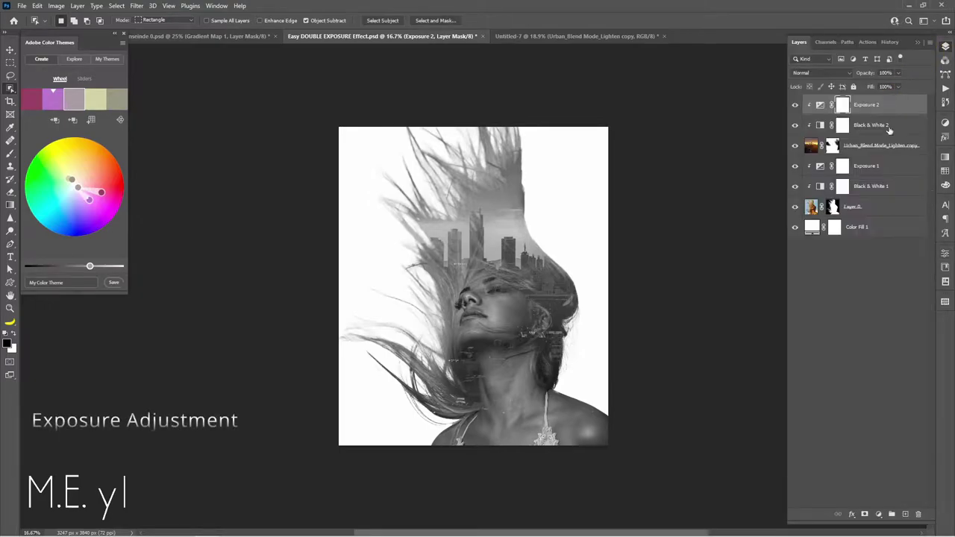
# Adjust Exposure 1 to a small positive exposure value, slightly brightening the greyscale portrait
pyautogui.click(876, 188)
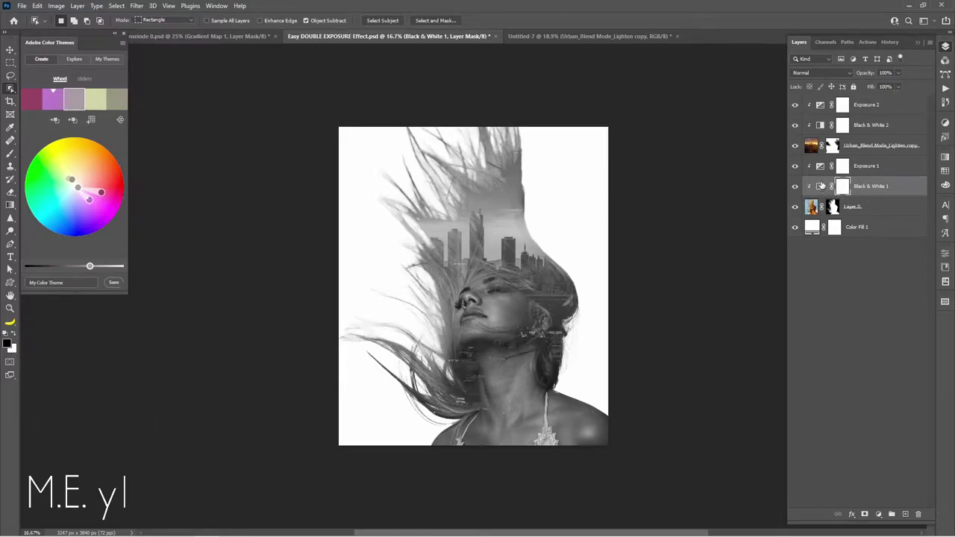
pyautogui.doubleClick(821, 168)
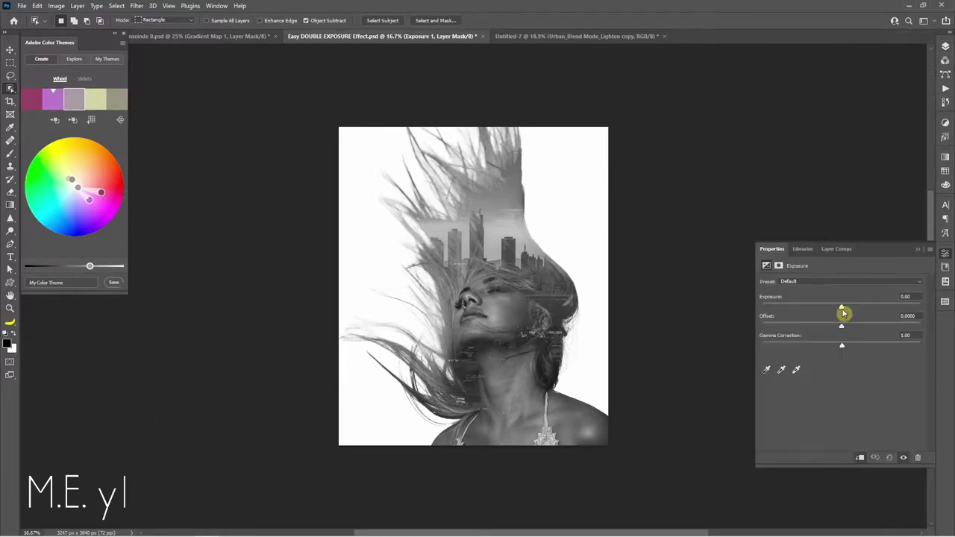
pyautogui.moveTo(843, 309); pyautogui.dragTo(832, 310)
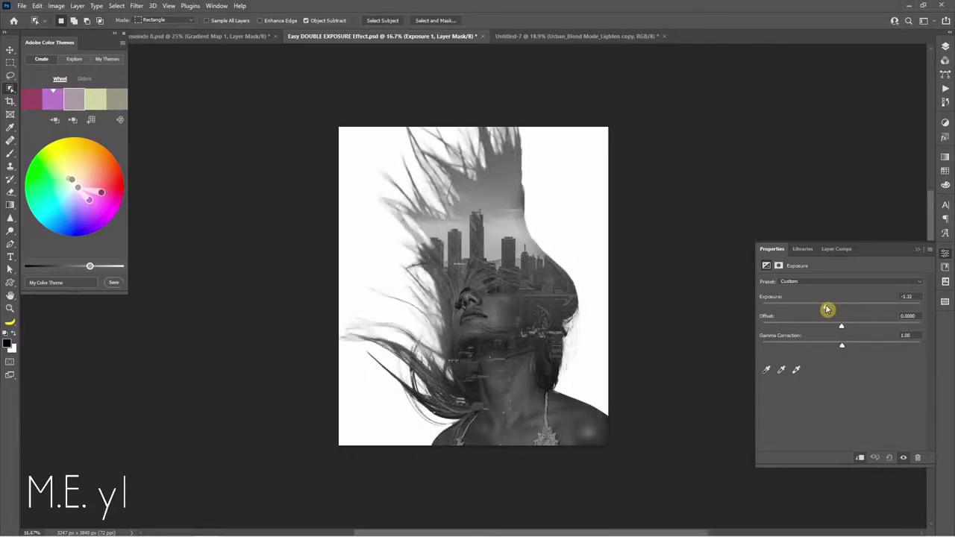
pyautogui.moveTo(832, 309); pyautogui.dragTo(848, 310)
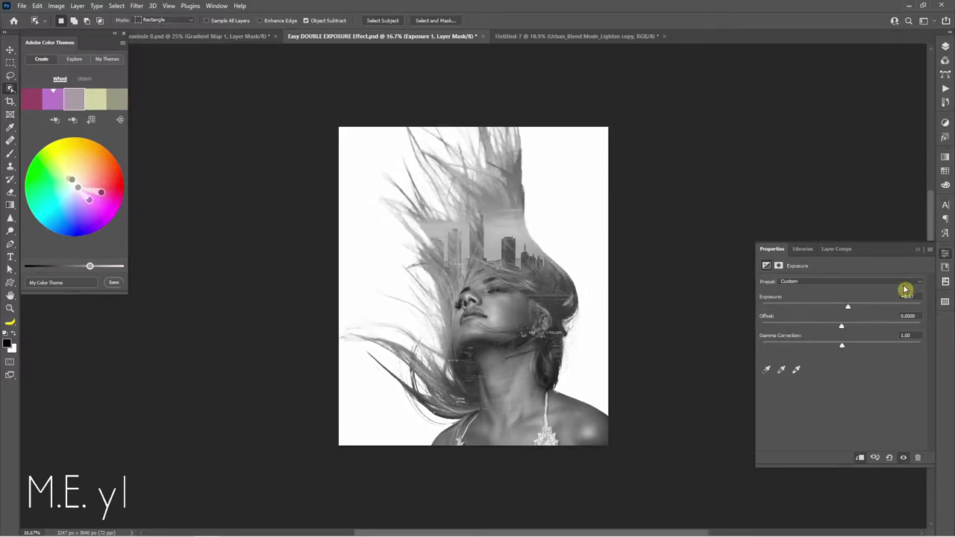
pyautogui.click(945, 48)
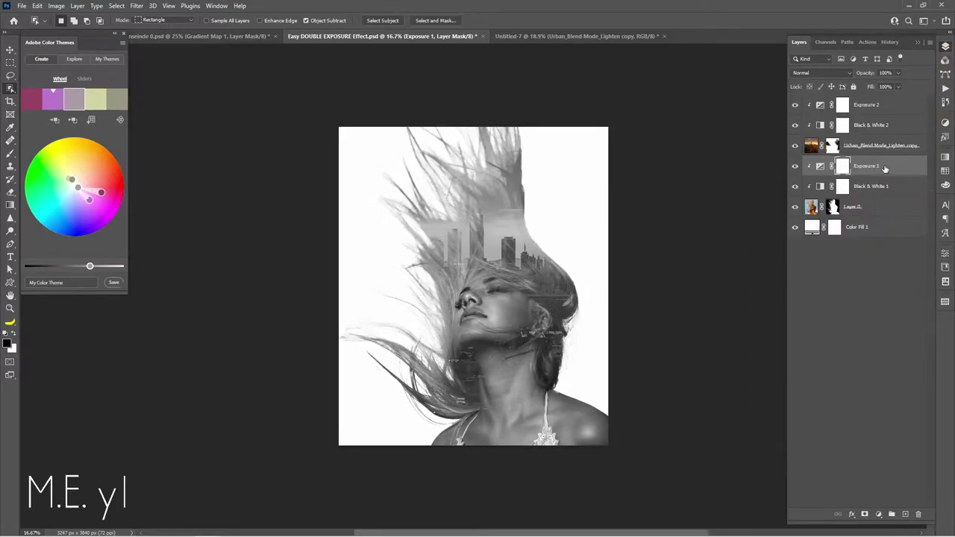
pyautogui.click(879, 186)
pyautogui.doubleClick(821, 186)
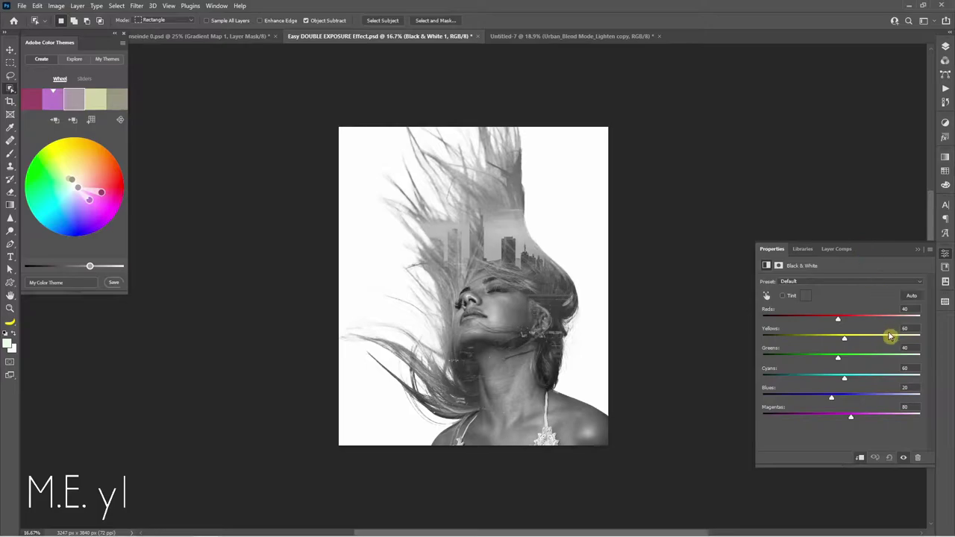
pyautogui.click(782, 296)
pyautogui.click(806, 295)
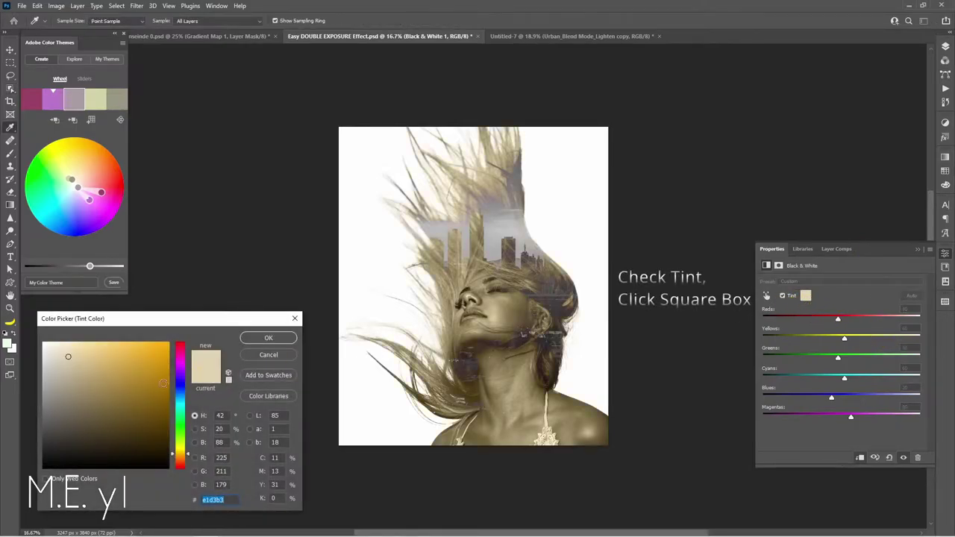
pyautogui.click(187, 420)
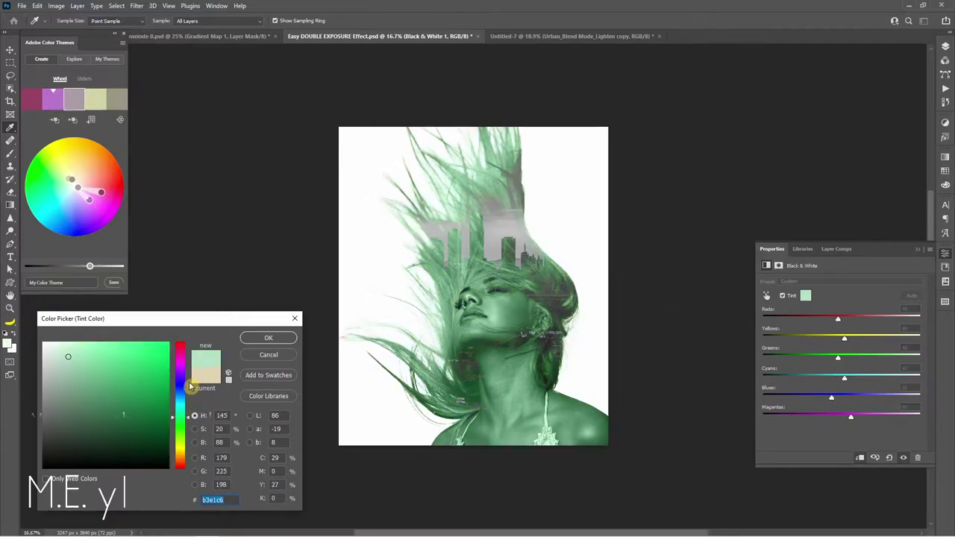
pyautogui.click(187, 386)
pyautogui.click(185, 358)
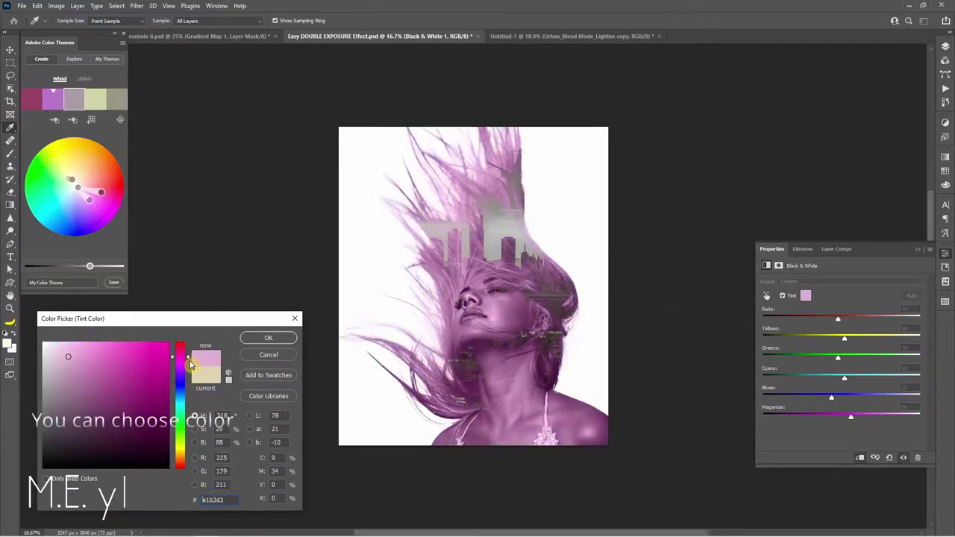
pyautogui.click(116, 384)
pyautogui.click(149, 401)
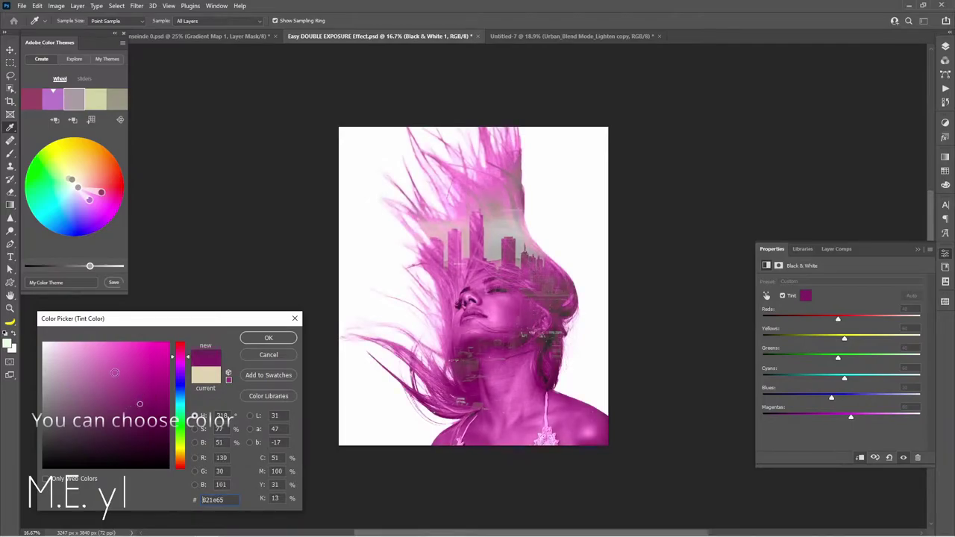
pyautogui.click(275, 339)
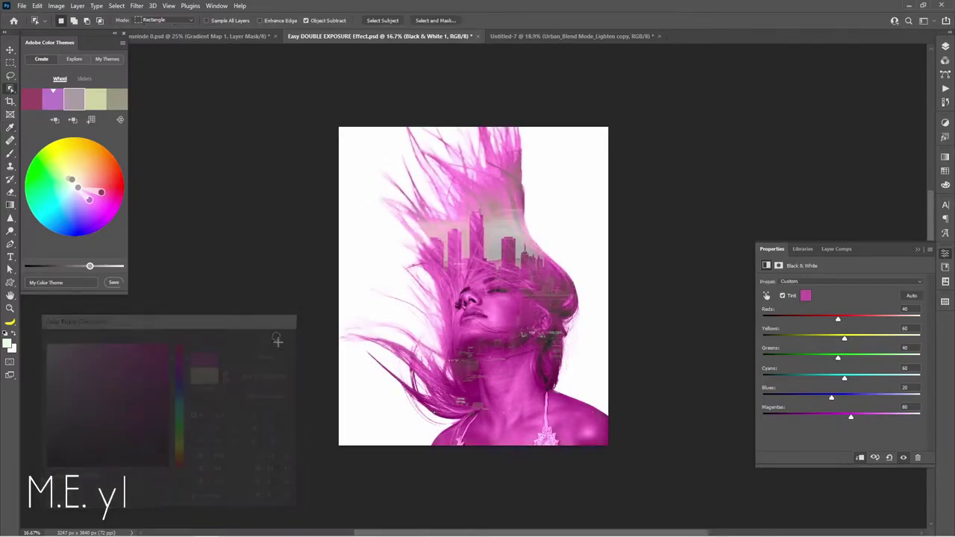
pyautogui.click(783, 296)
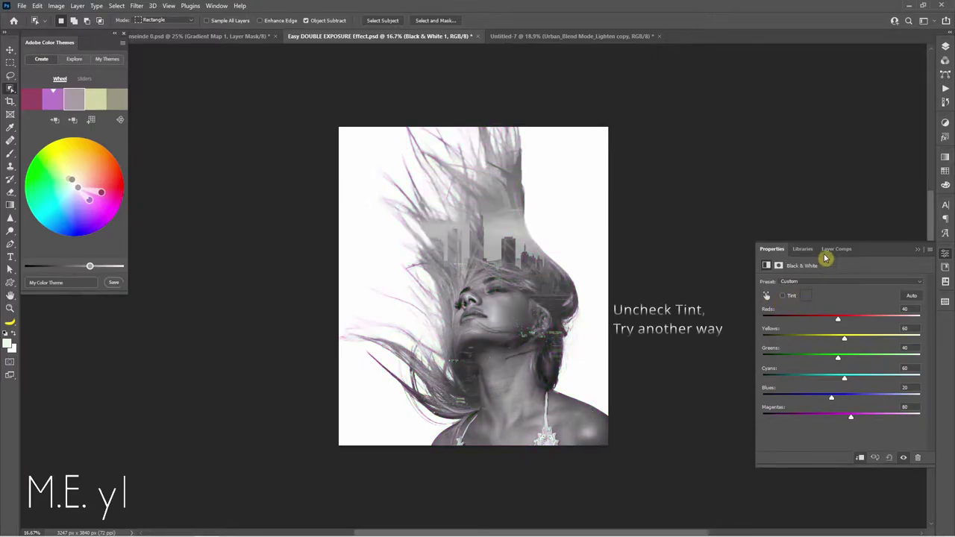
pyautogui.click(945, 47)
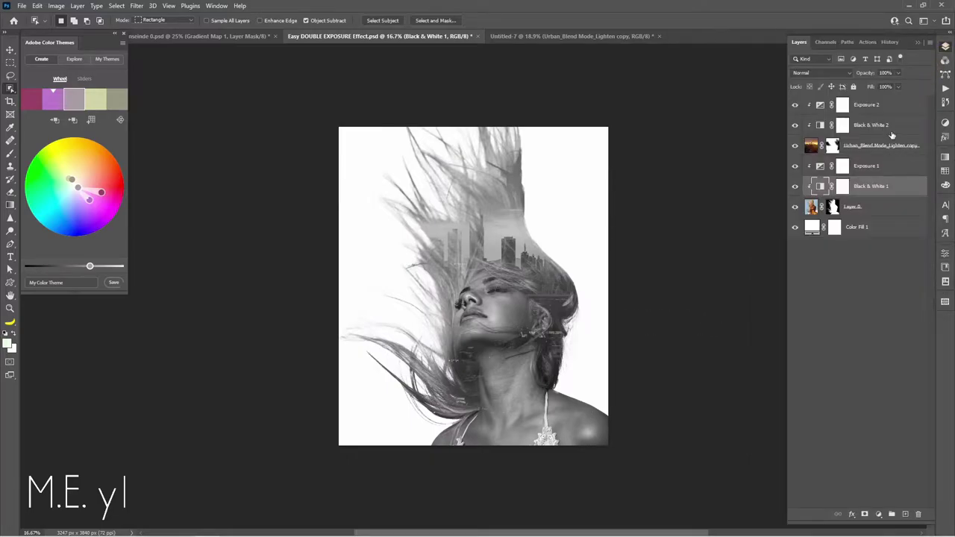
# Enable Tint on Black & White 2 and pick a warm brown tint colour
pyautogui.click(886, 127)
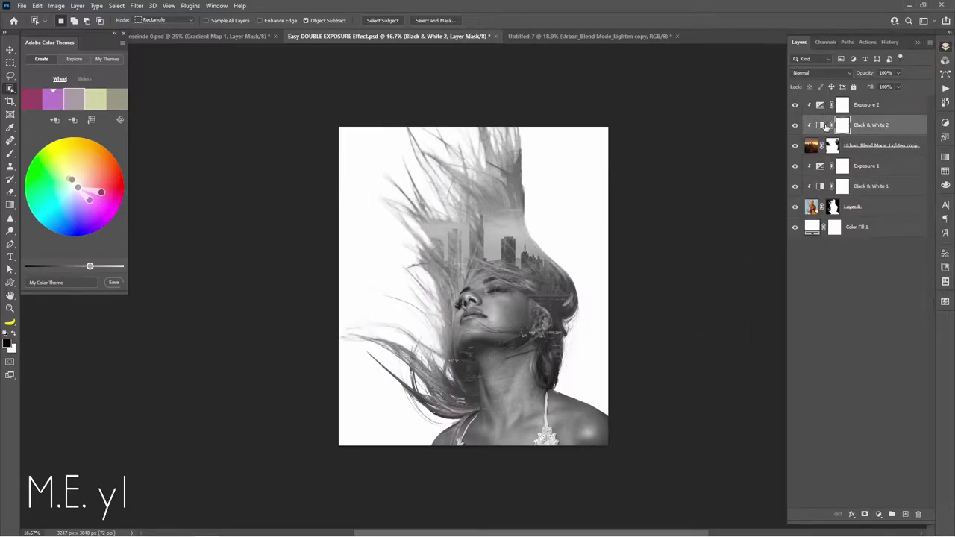
pyautogui.doubleClick(822, 127)
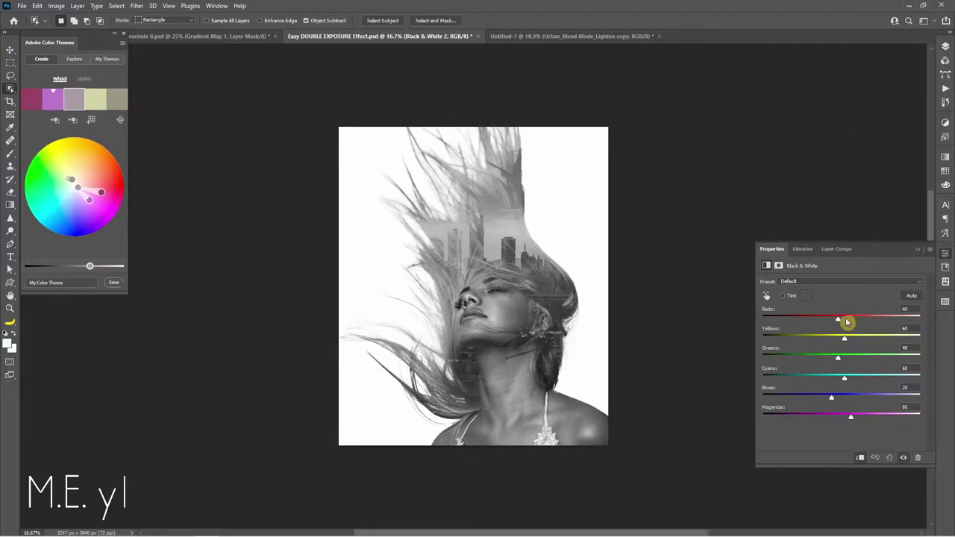
pyautogui.click(783, 296)
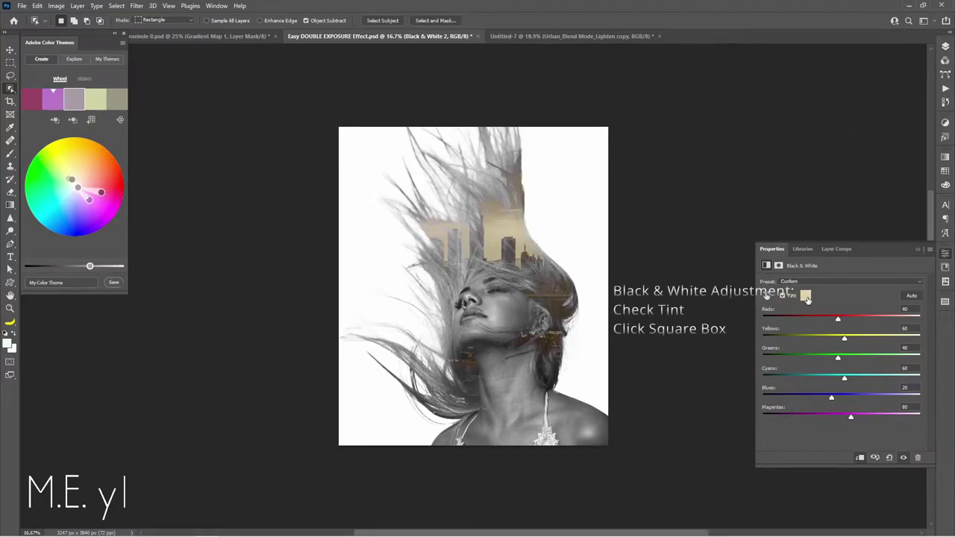
pyautogui.click(806, 295)
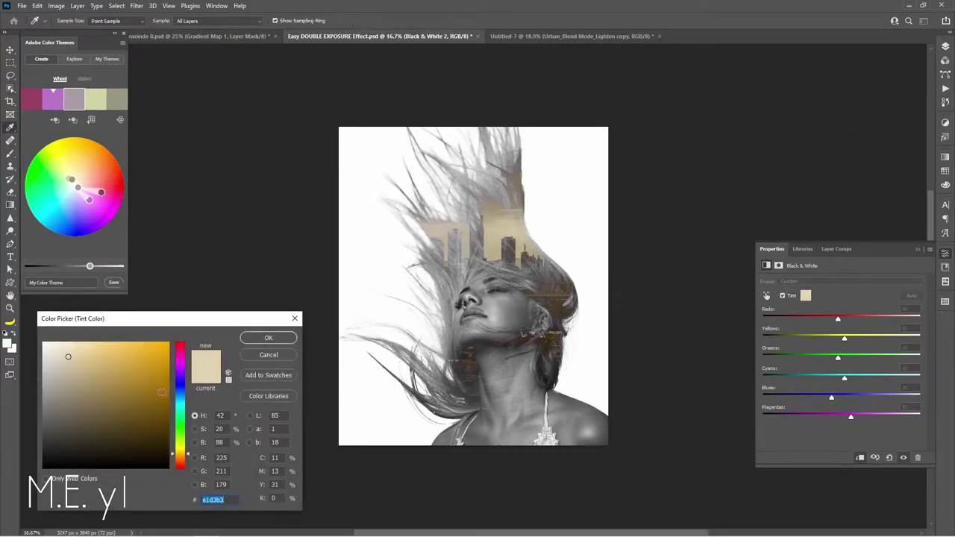
pyautogui.moveTo(162, 391); pyautogui.dragTo(151, 405)
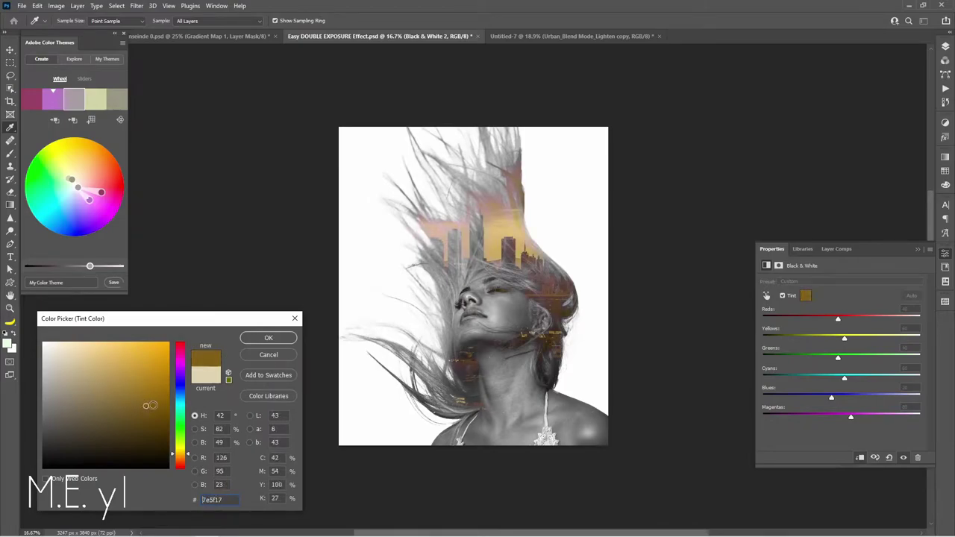
pyautogui.click(153, 401)
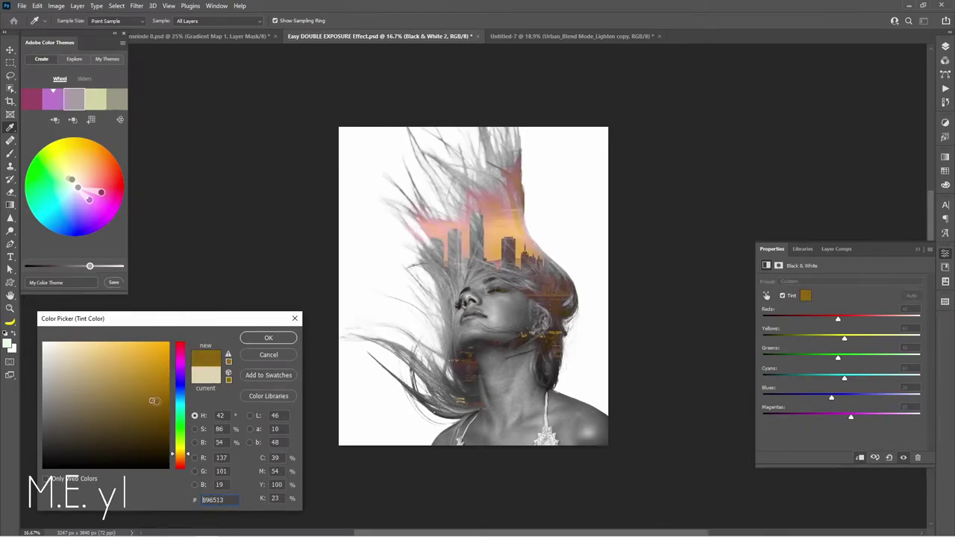
# Try magenta, blue, green and purple tints, settle on hot pink, then switch Tint off
pyautogui.click(169, 364)
pyautogui.click(180, 356)
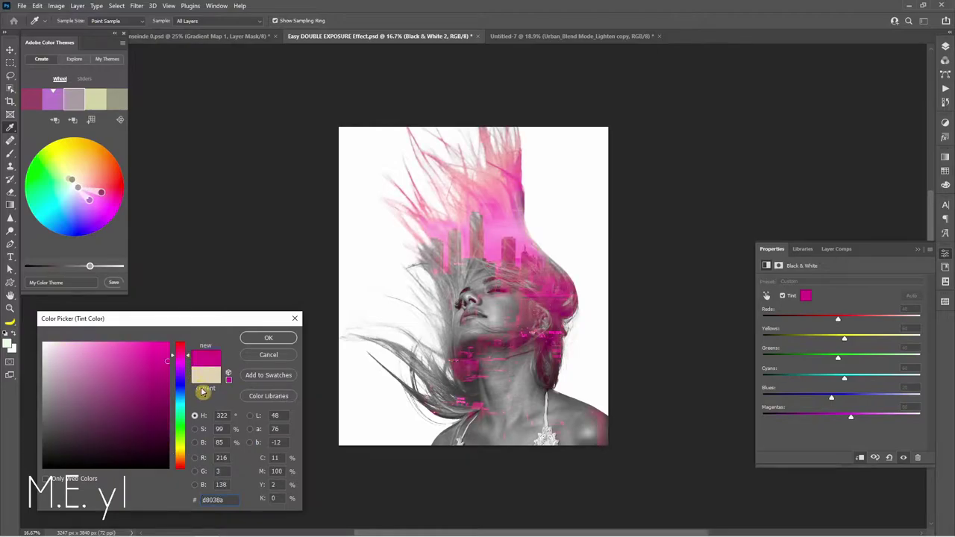
pyautogui.click(189, 406)
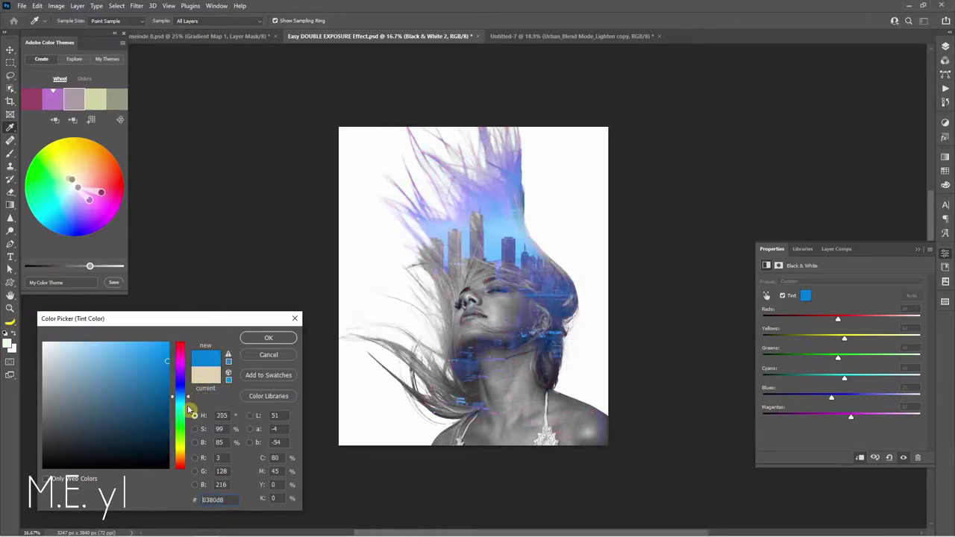
pyautogui.click(189, 435)
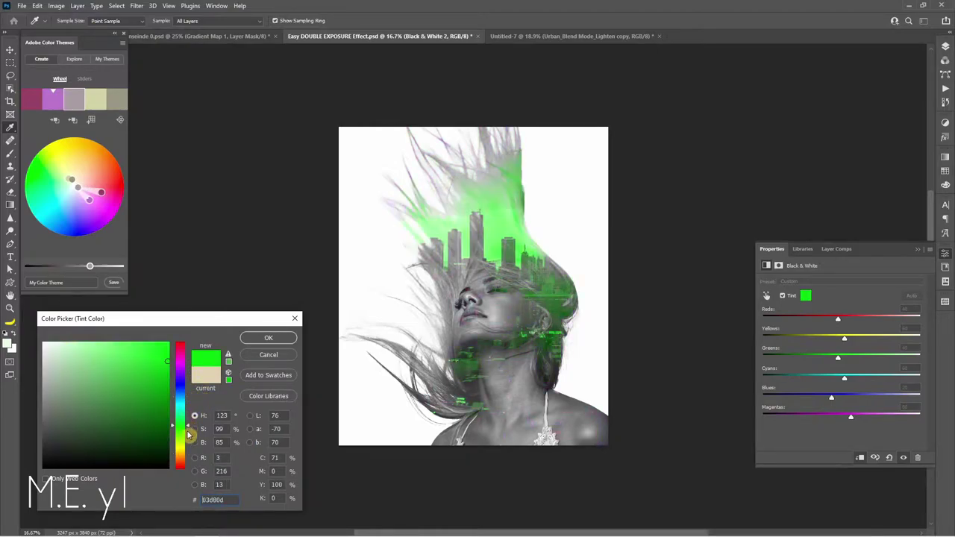
pyautogui.click(188, 391)
pyautogui.click(188, 365)
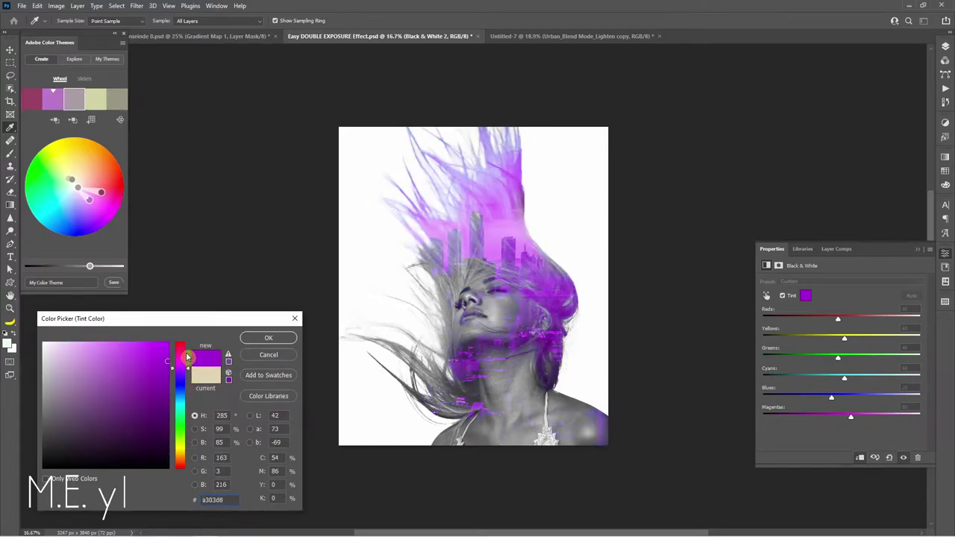
pyautogui.moveTo(188, 365); pyautogui.dragTo(188, 353)
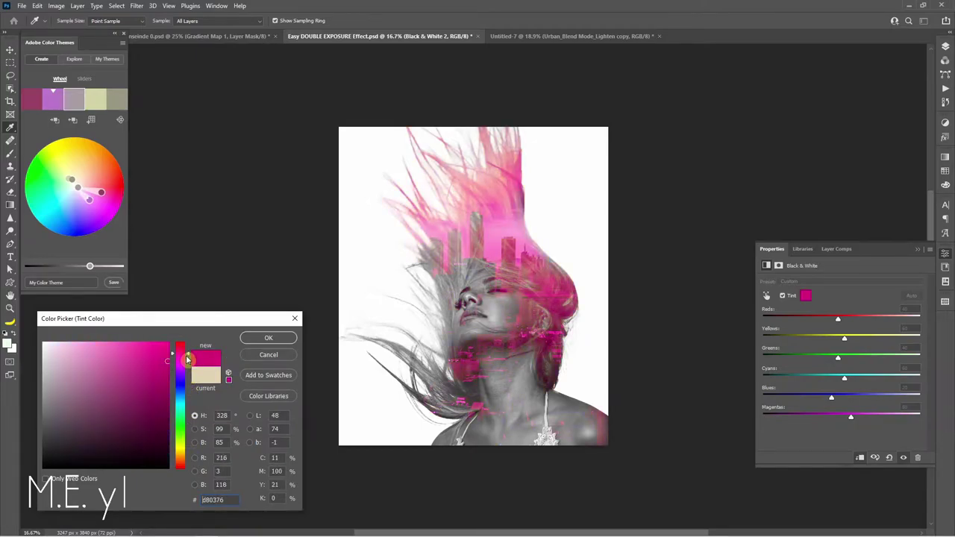
pyautogui.click(270, 341)
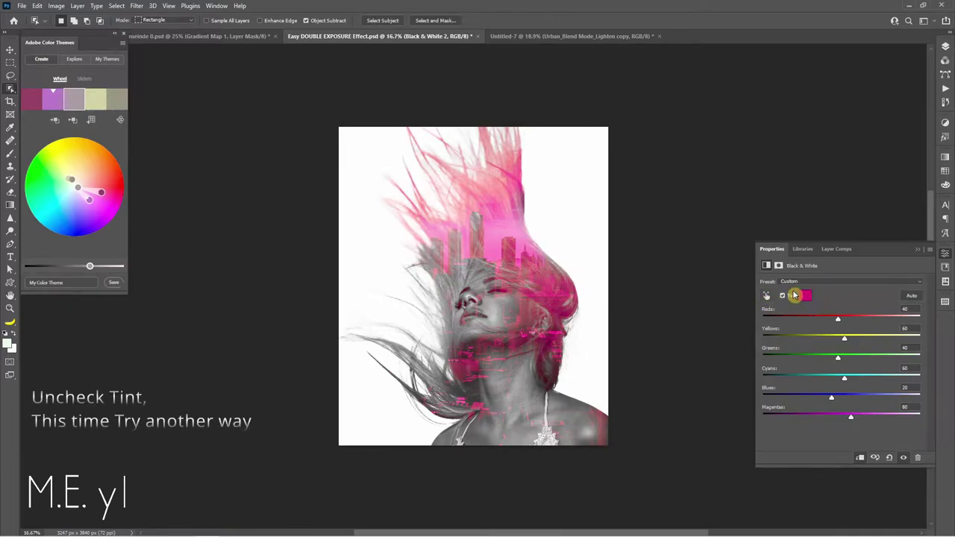
pyautogui.click(783, 300)
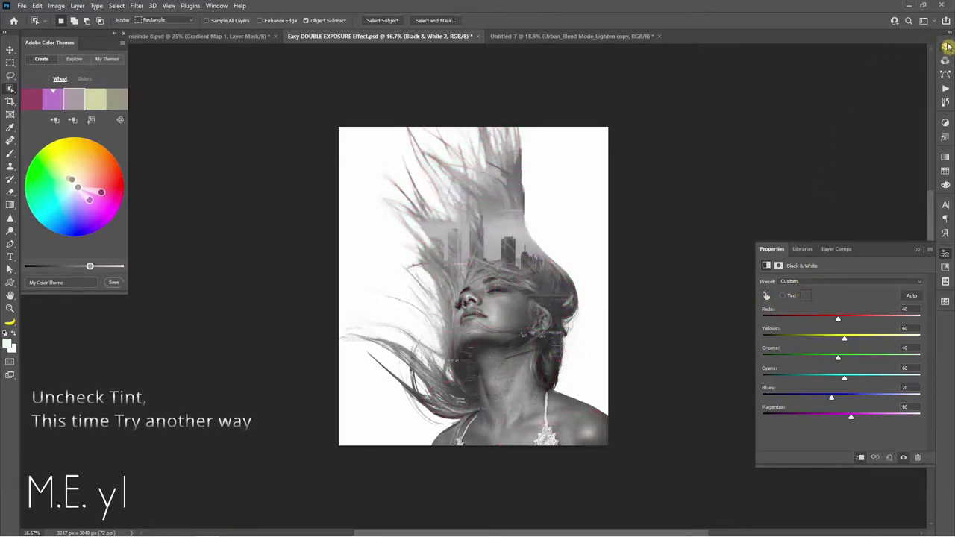
pyautogui.click(945, 46)
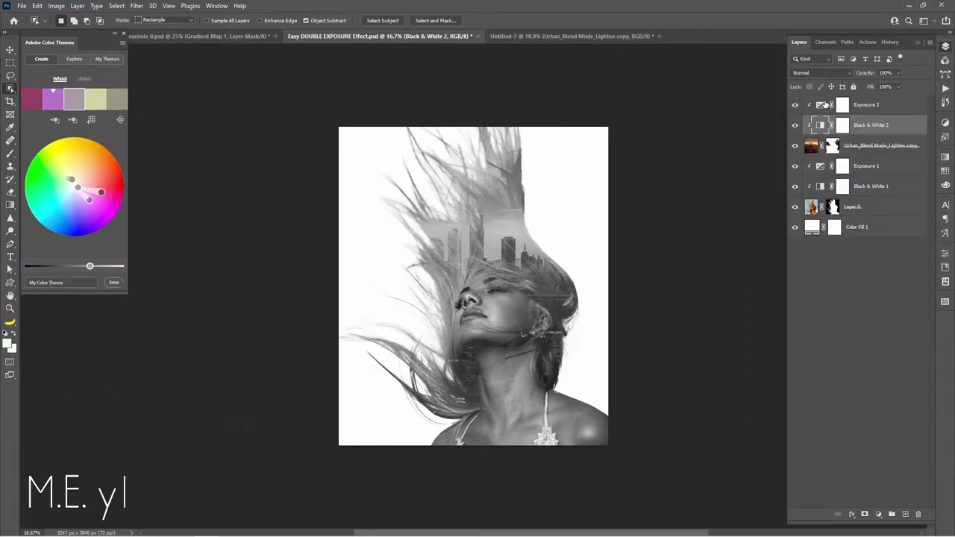
# Raise the Exposure 2 adjustment's exposure to about +0.57 to brighten the skyline
pyautogui.doubleClick(821, 106)
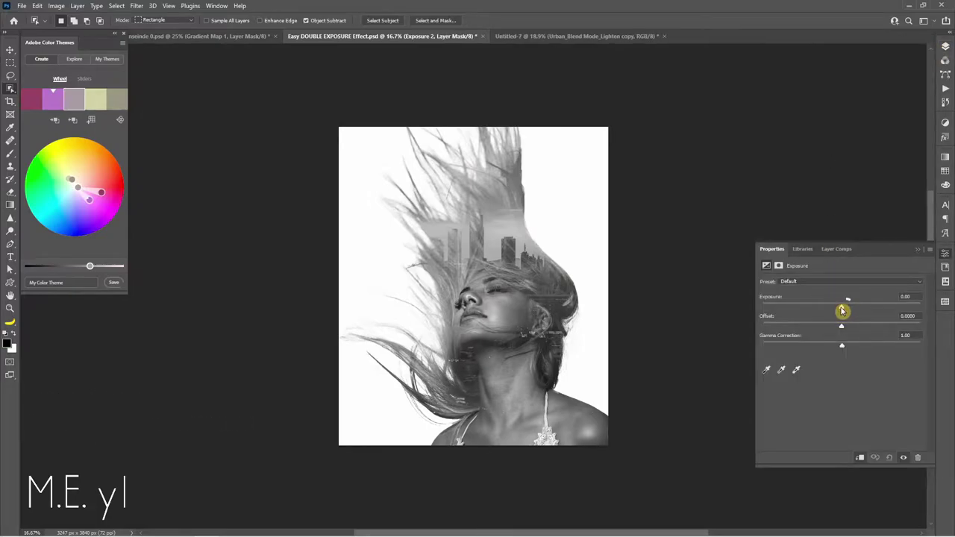
pyautogui.moveTo(842, 310); pyautogui.dragTo(849, 312)
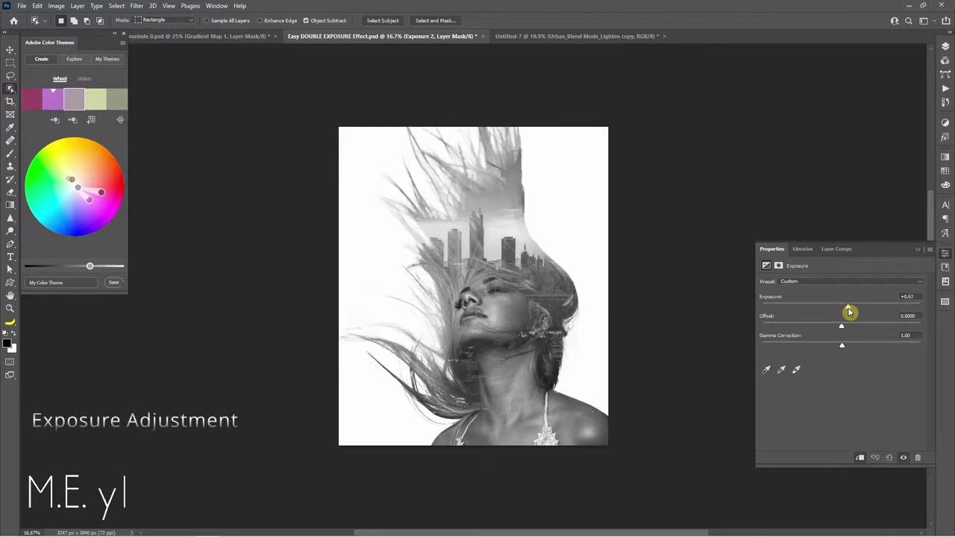
pyautogui.click(944, 47)
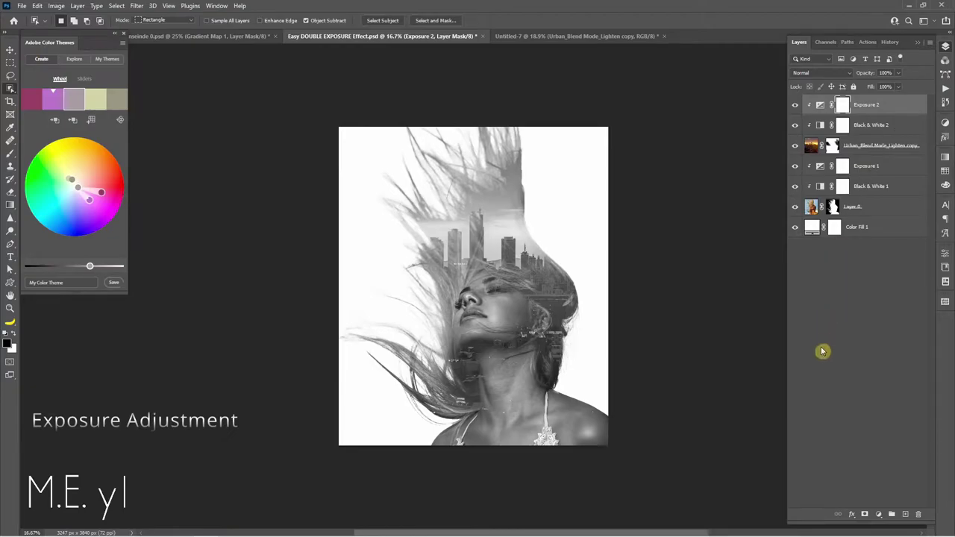
# Add a Gradient Map adjustment layer and bring up its gradient presets
pyautogui.click(879, 515)
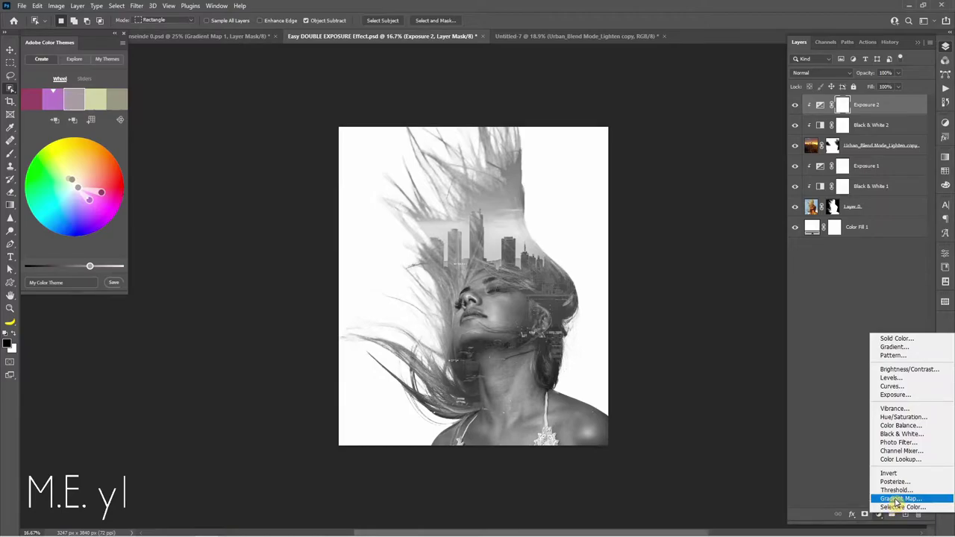
pyautogui.click(895, 498)
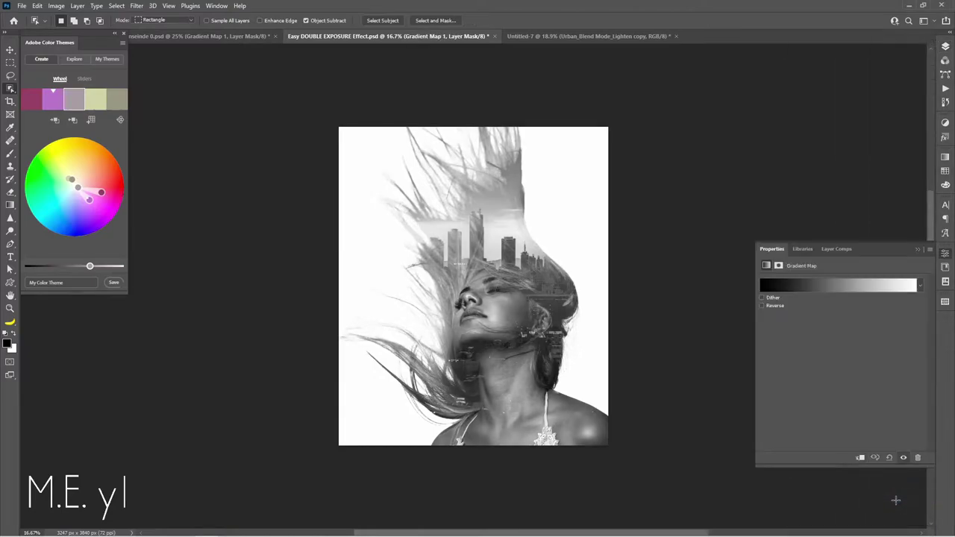
pyautogui.click(823, 290)
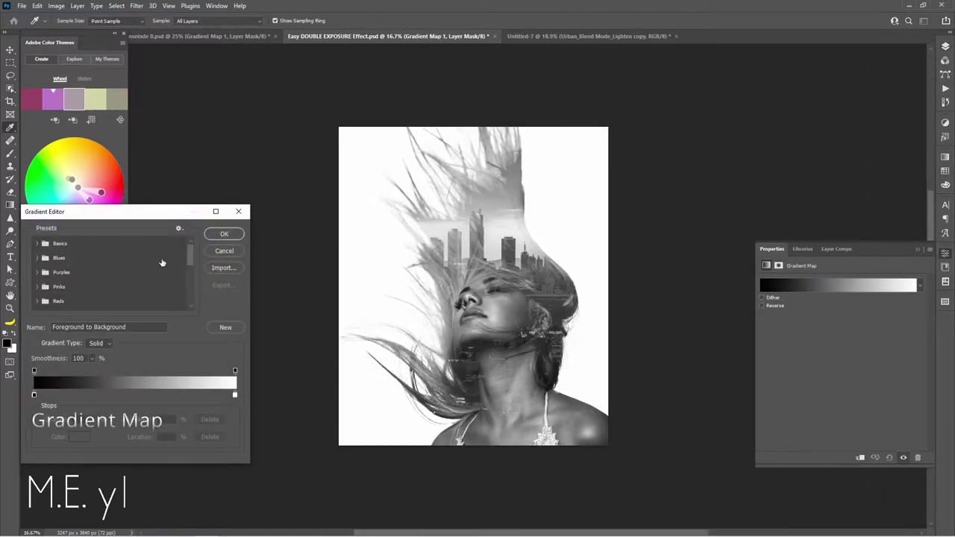
pyautogui.moveTo(190, 258); pyautogui.dragTo(192, 295)
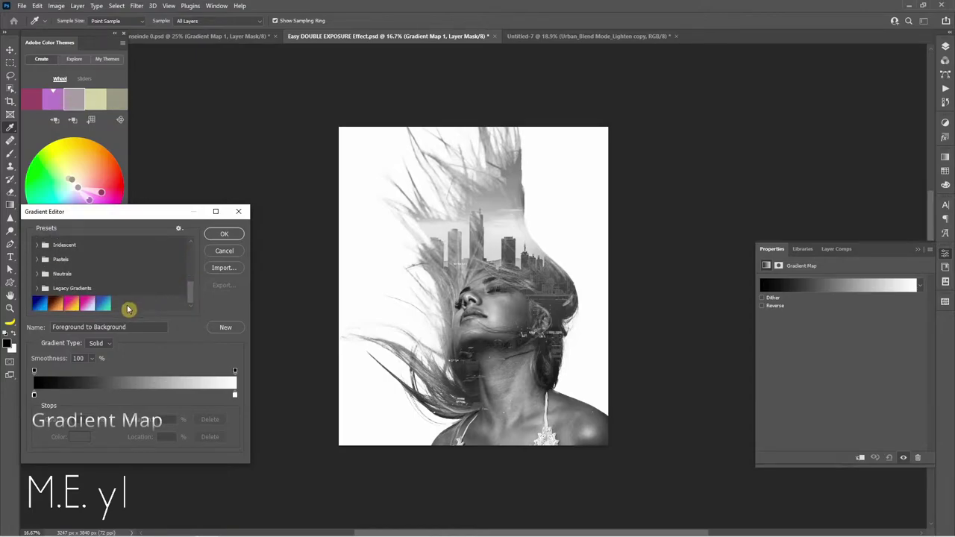
# Preview the preset gradients and apply Pink to Yellow to the gradient map
pyautogui.click(104, 307)
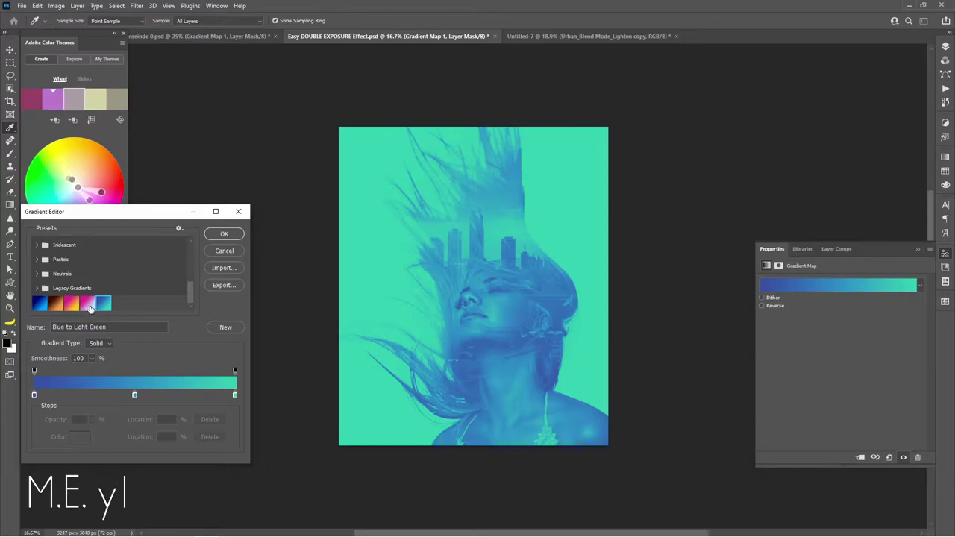
pyautogui.click(88, 304)
pyautogui.click(73, 304)
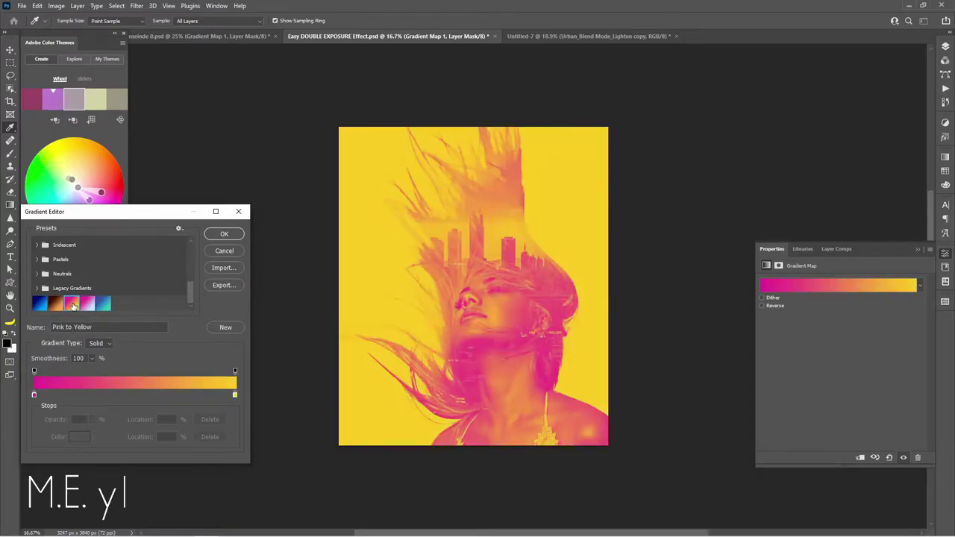
pyautogui.click(56, 304)
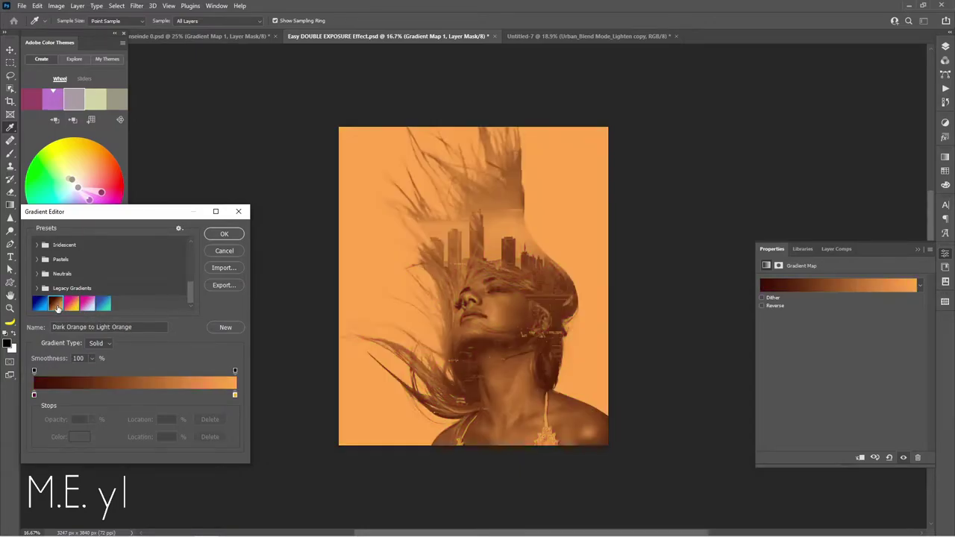
pyautogui.click(41, 305)
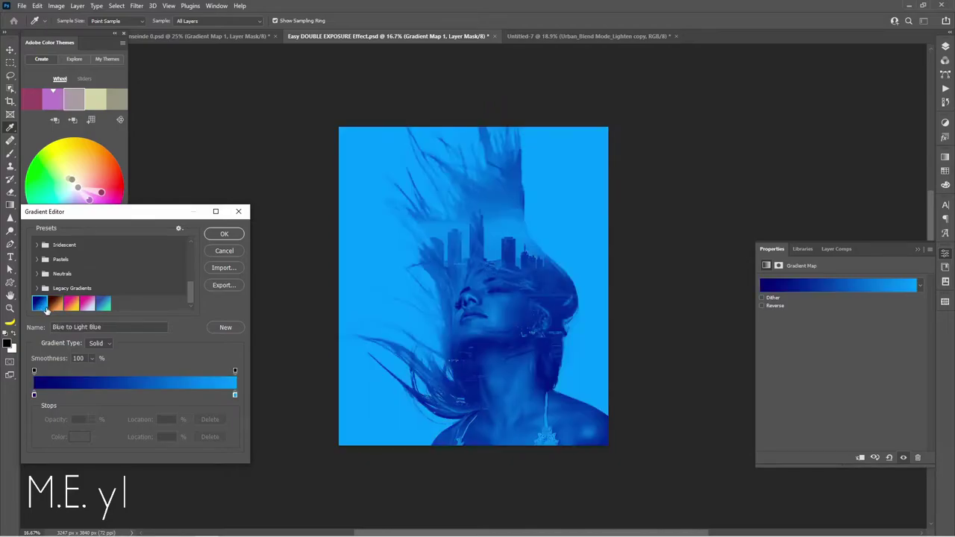
pyautogui.click(57, 304)
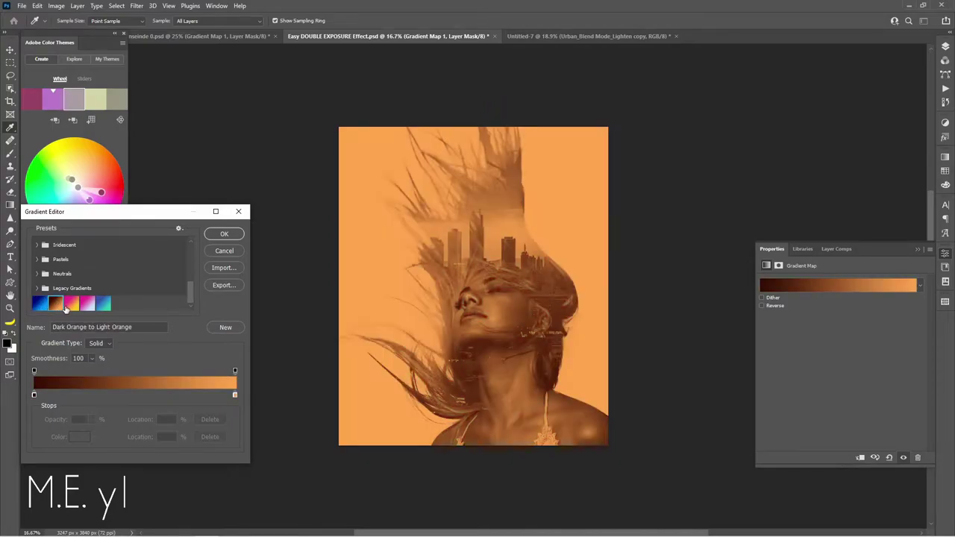
pyautogui.click(72, 304)
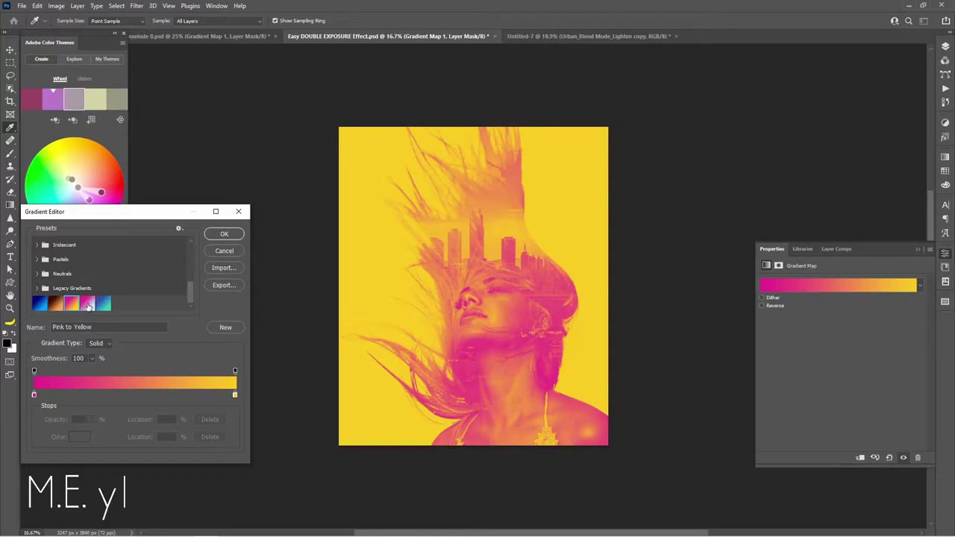
pyautogui.click(88, 306)
pyautogui.click(105, 306)
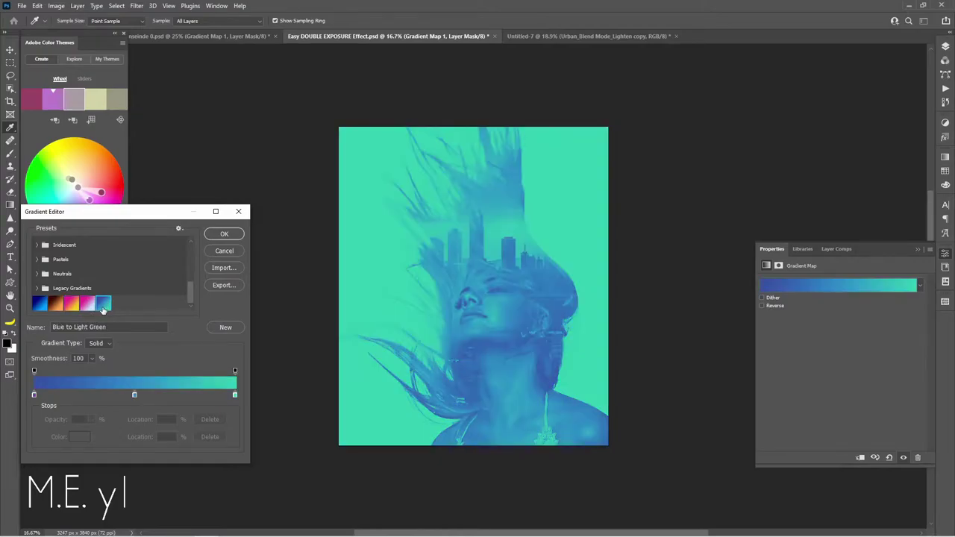
pyautogui.click(72, 305)
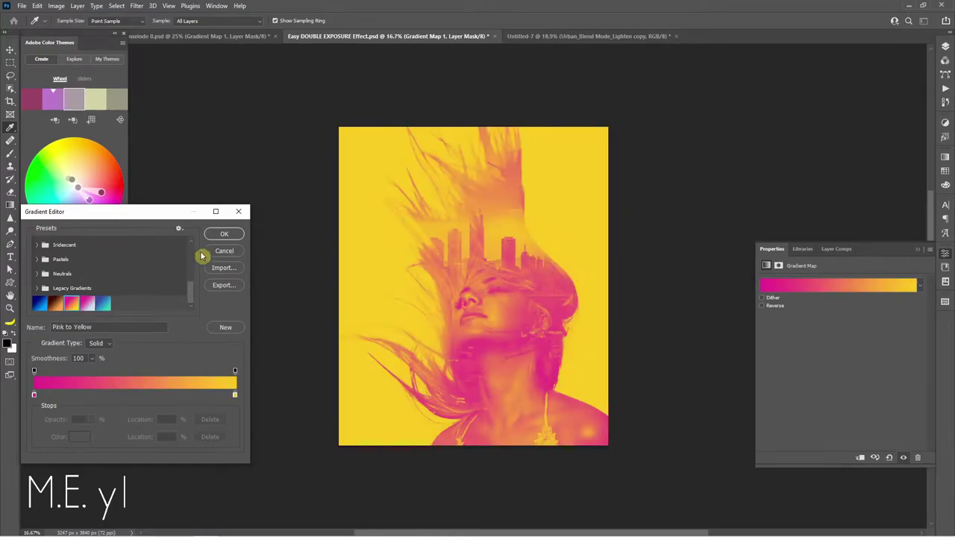
pyautogui.click(231, 236)
pyautogui.press('w')
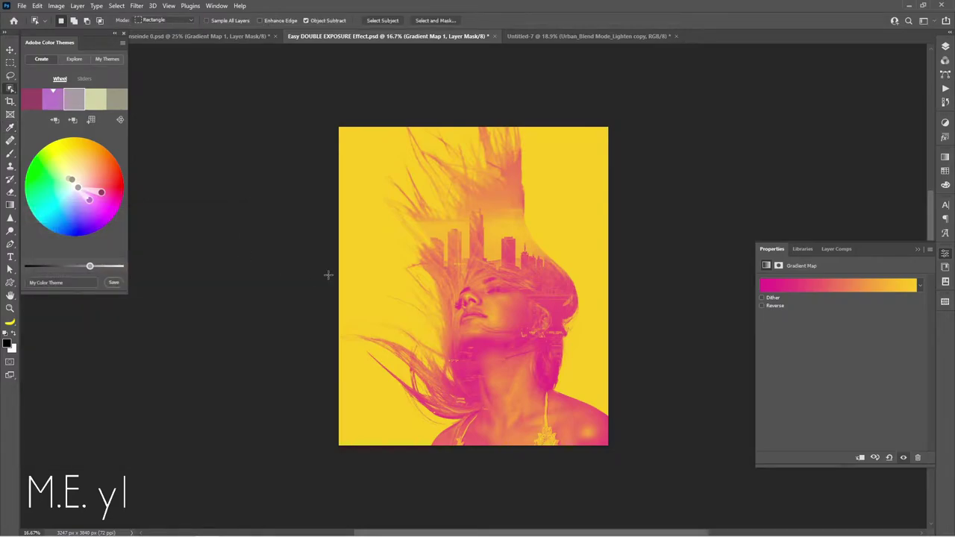
# Select the Black & White 2 layer and bring up its adjustment settings
pyautogui.click(946, 45)
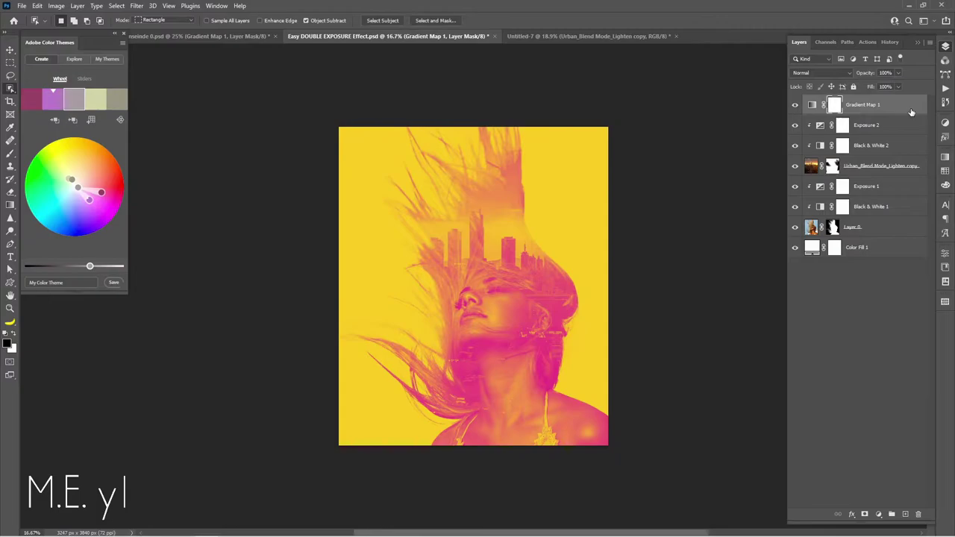
pyautogui.click(822, 148)
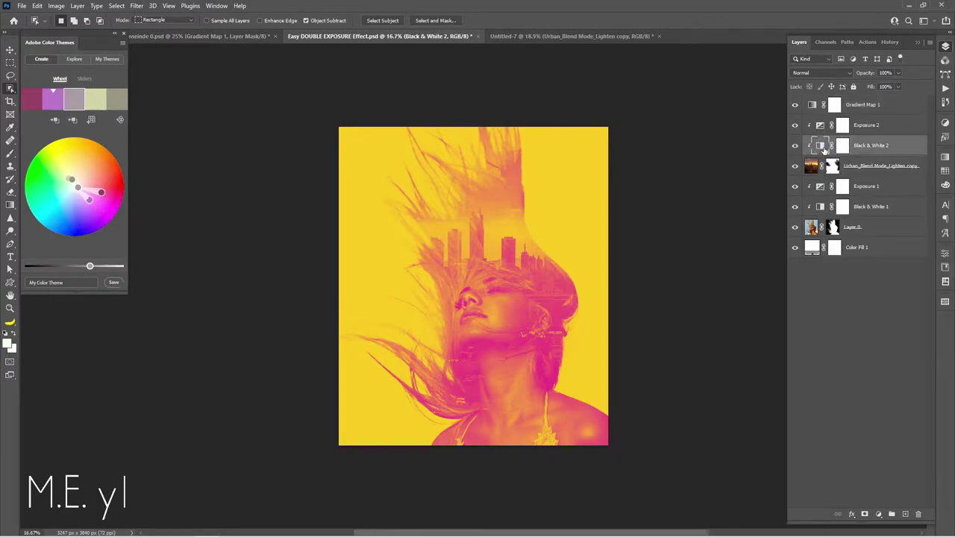
pyautogui.doubleClick(828, 147)
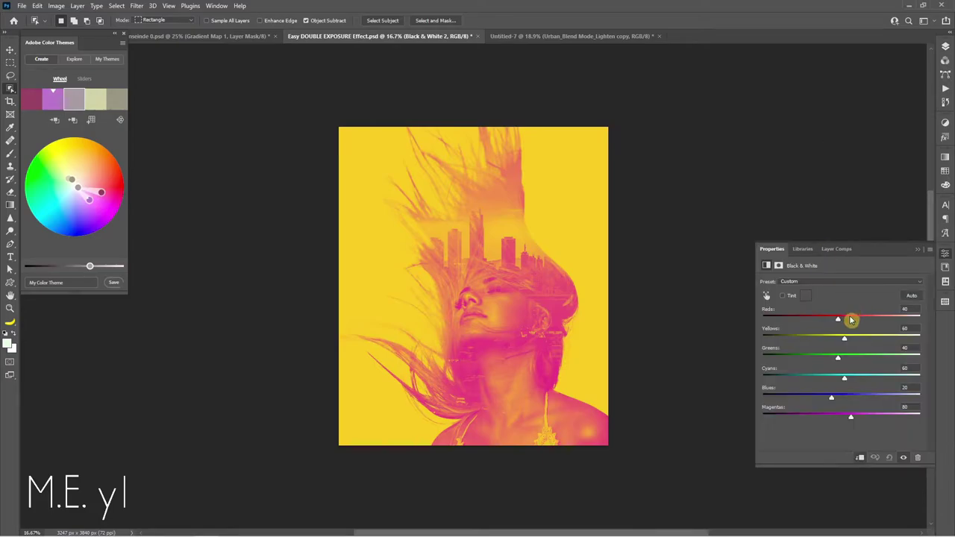
# Set Black & White 2 Reds to 46 and nudge Exposure 2 up to about +0.61
pyautogui.moveTo(840, 322)
pyautogui.mouseDown()
pyautogui.moveTo(851, 323)
pyautogui.moveTo(840, 322)
pyautogui.mouseUp()
pyautogui.click(946, 49)
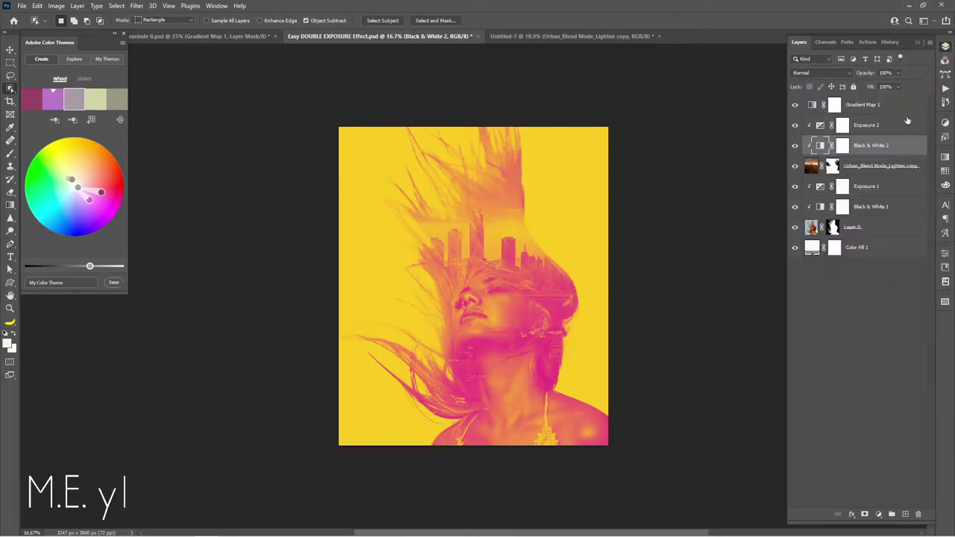
pyautogui.doubleClick(819, 127)
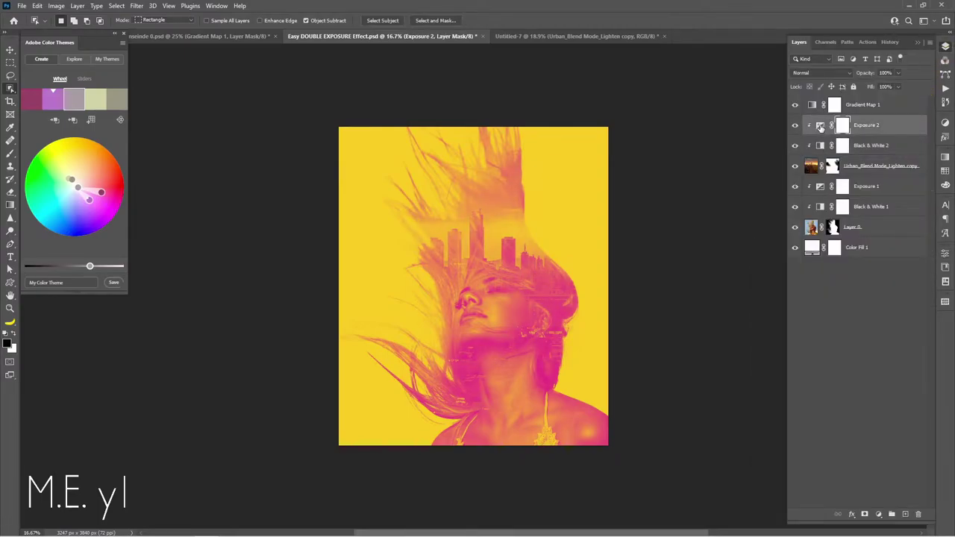
pyautogui.moveTo(849, 309)
pyautogui.mouseDown()
pyautogui.moveTo(868, 306)
pyautogui.moveTo(849, 310)
pyautogui.mouseUp()
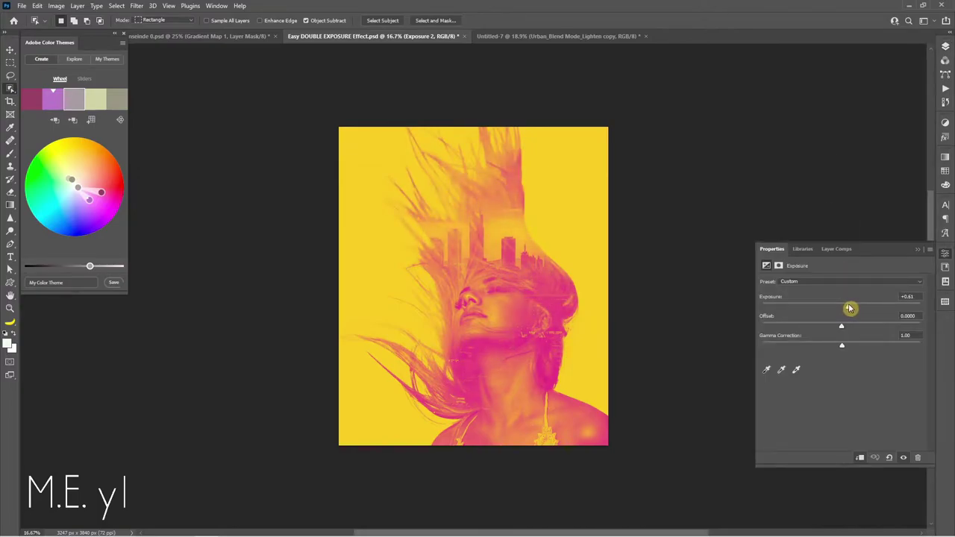
pyautogui.click(946, 48)
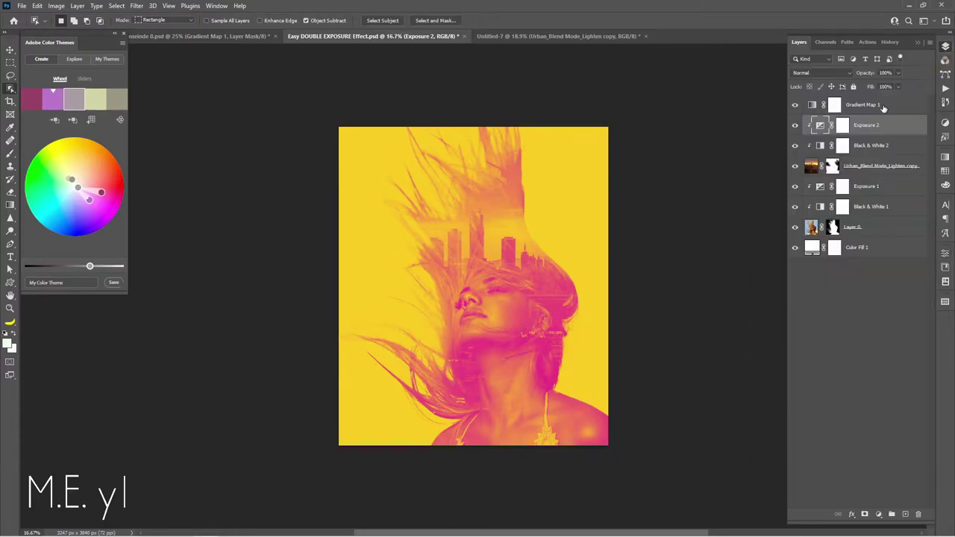
pyautogui.click(835, 106)
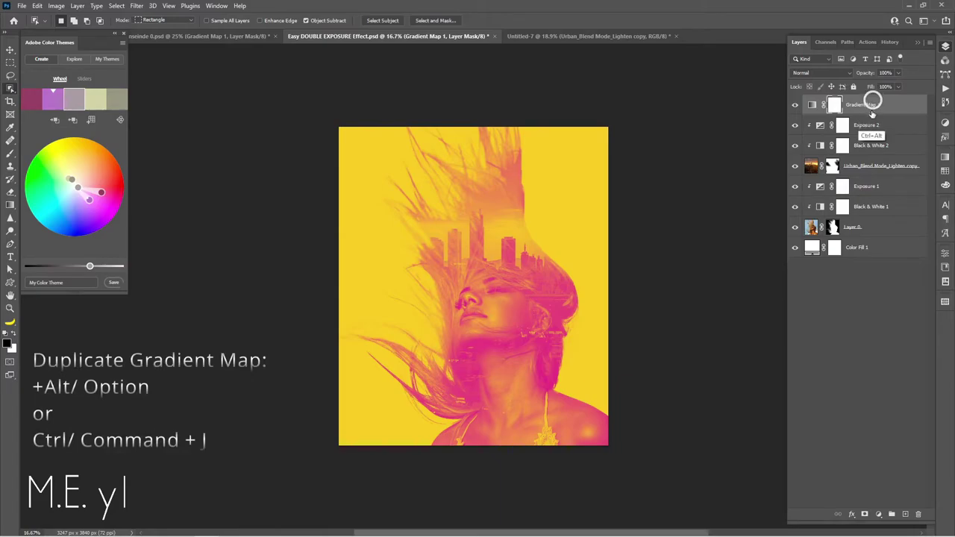
# Alt-drag Gradient Map 1 into a copy and give it the Dark Orange to Light Orange gradient
pyautogui.moveTo(874, 104)
pyautogui.mouseDown()
pyautogui.moveTo(871, 118)
pyautogui.moveTo(797, 112)
pyautogui.mouseUp()
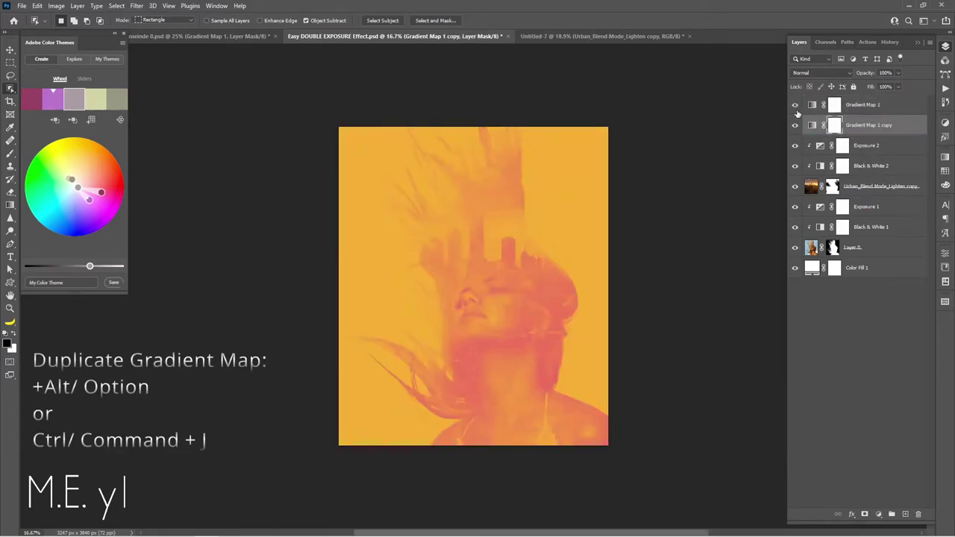
pyautogui.doubleClick(811, 127)
pyautogui.click(804, 290)
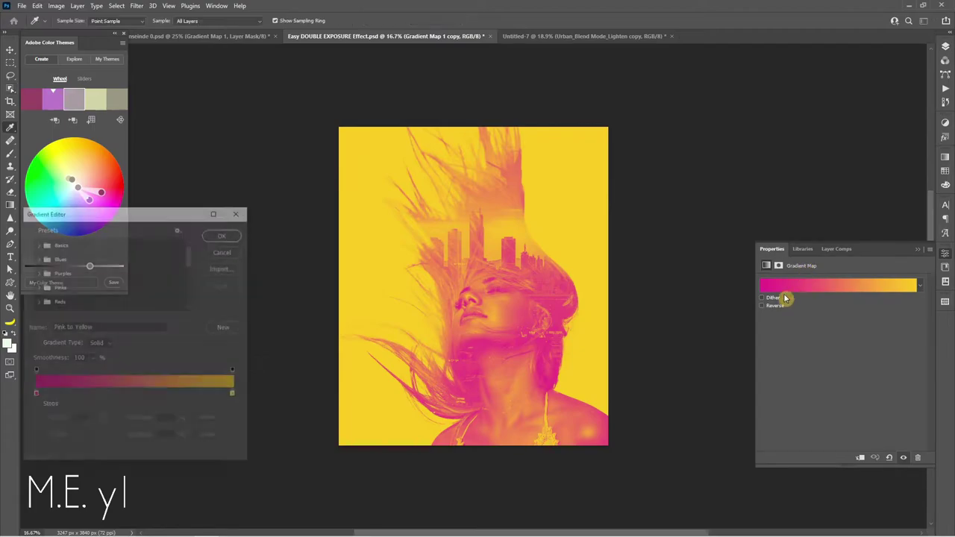
pyautogui.moveTo(187, 257); pyautogui.dragTo(196, 303)
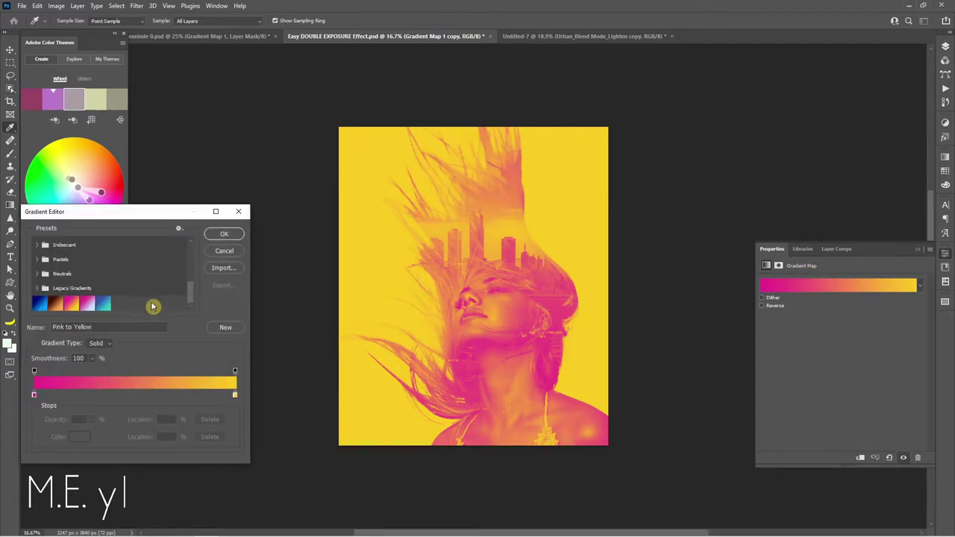
pyautogui.click(56, 303)
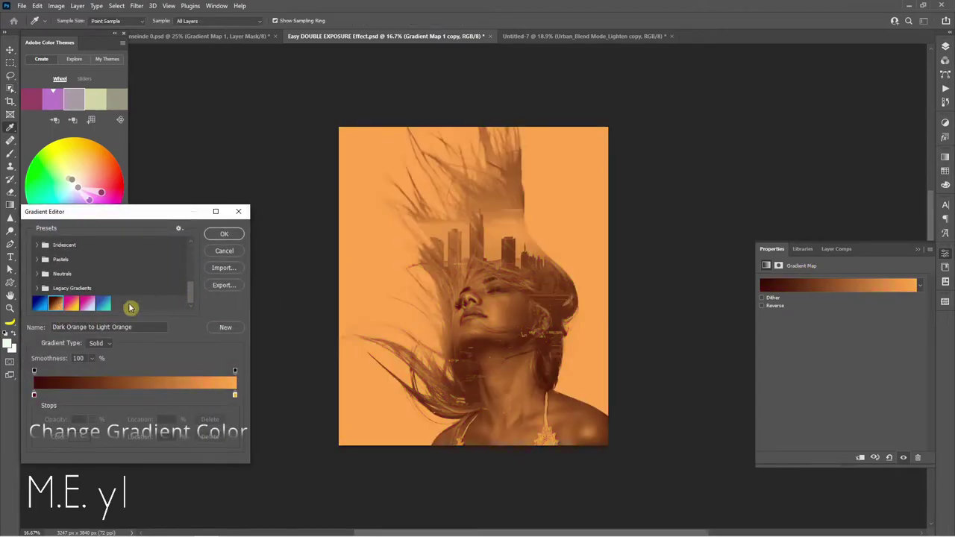
pyautogui.click(218, 236)
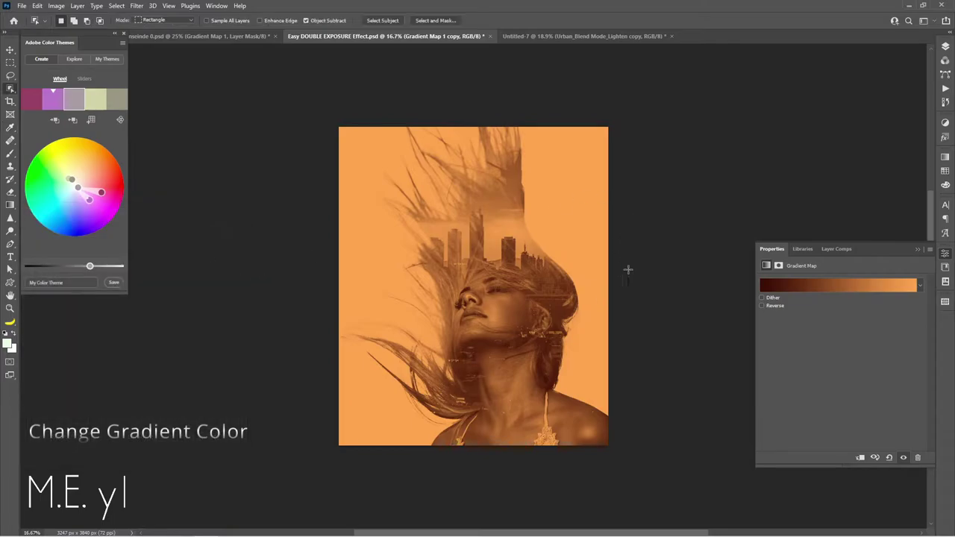
pyautogui.click(945, 46)
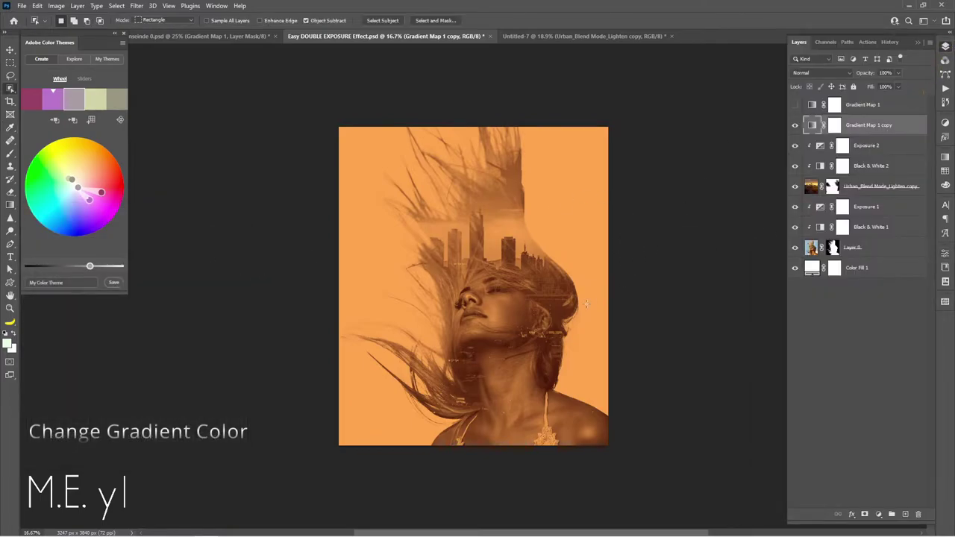
# Toggle the gradient map copies' visibility to compare looks, leaving blue copy 4 visible
pyautogui.scroll(1, 553, 326)
pyautogui.moveTo(595, 296); pyautogui.dragTo(597, 321)
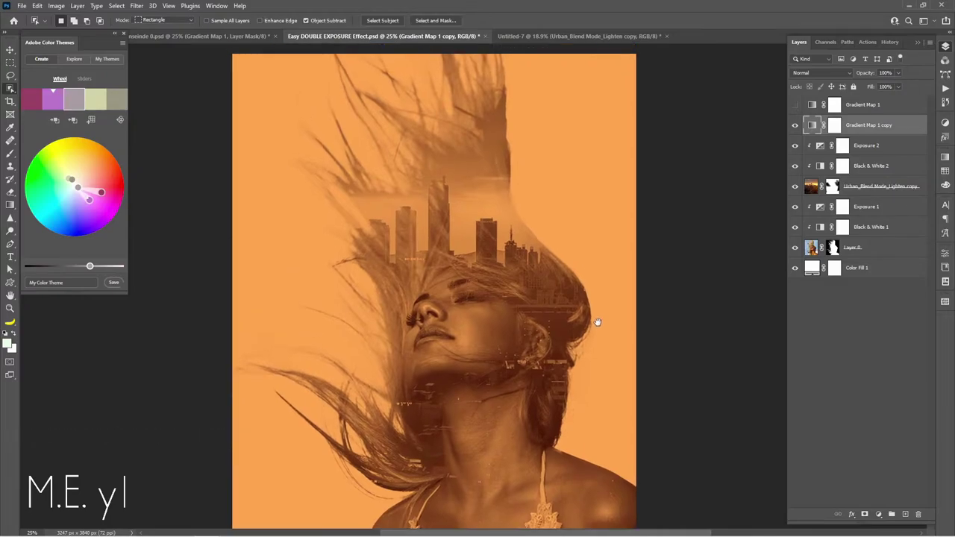
pyautogui.hscroll(-2, 626, 289)
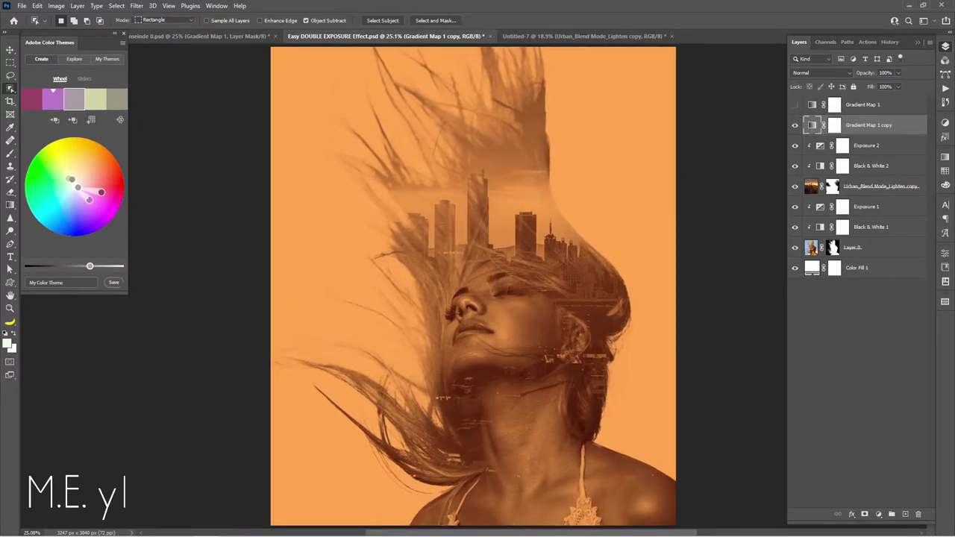
pyautogui.click(796, 124)
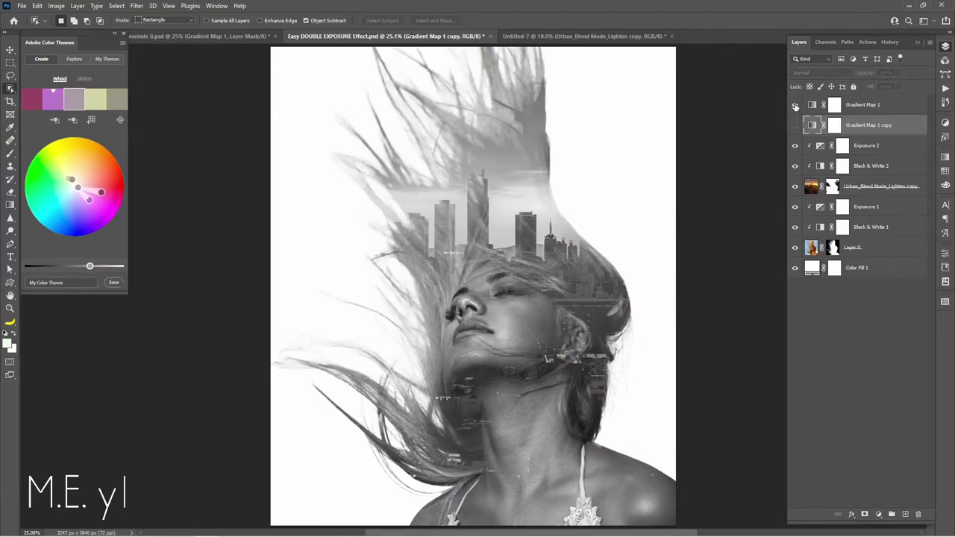
pyautogui.click(796, 105)
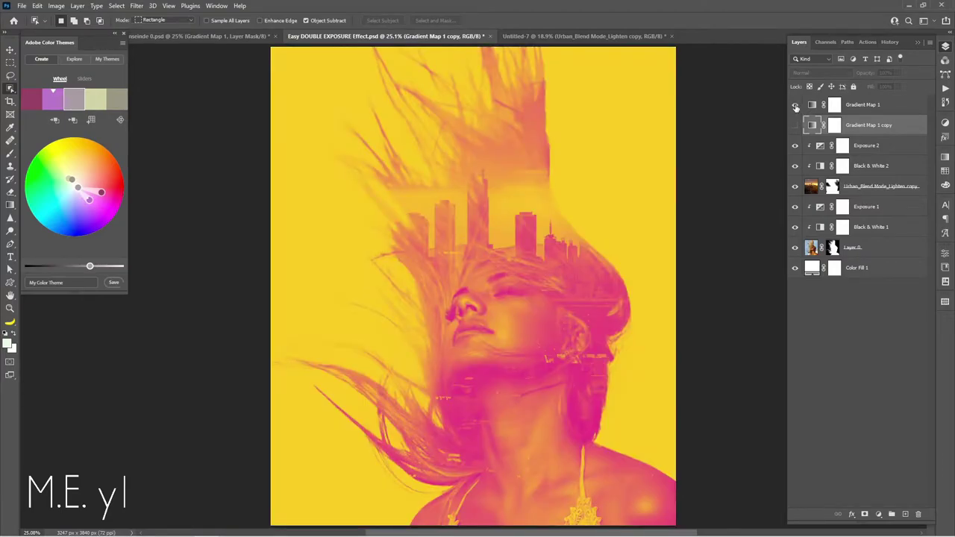
pyautogui.click(795, 105)
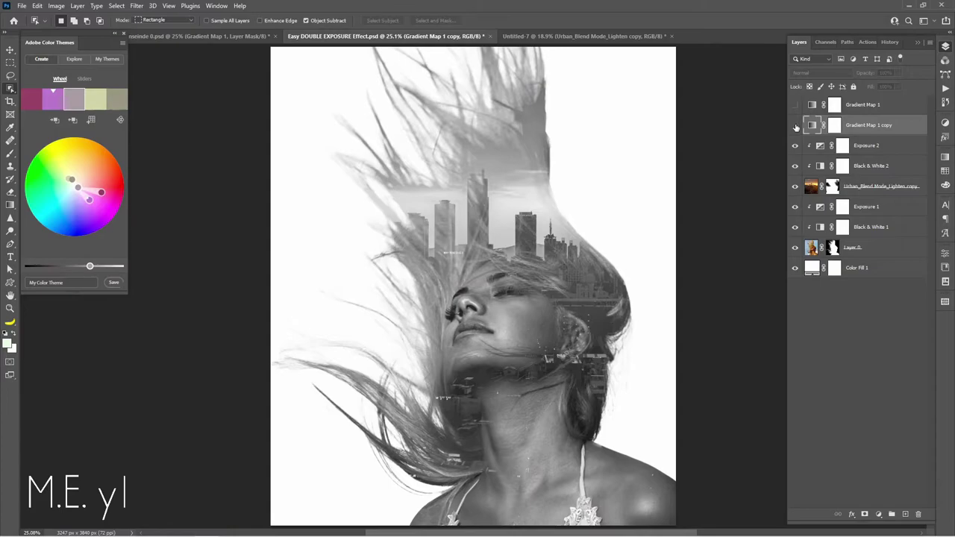
pyautogui.click(796, 125)
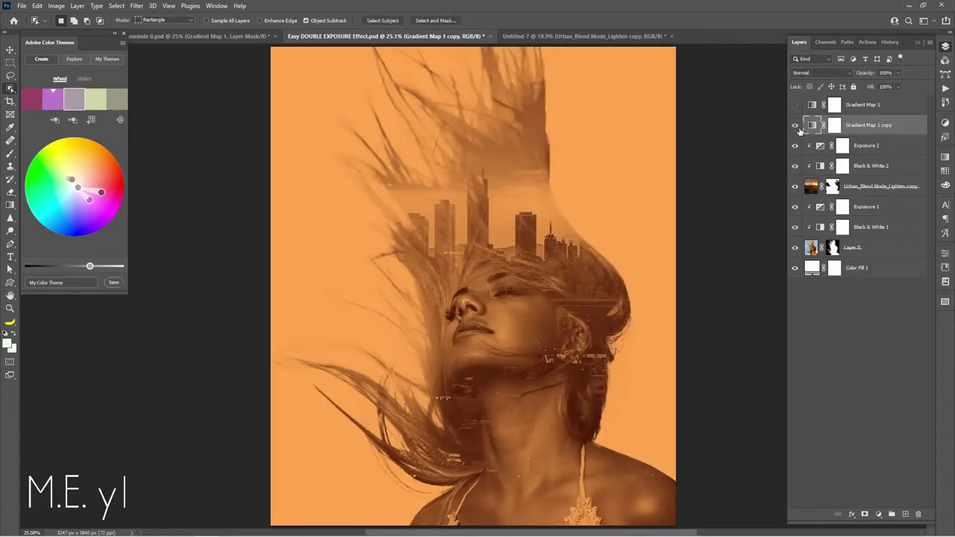
pyautogui.click(795, 125)
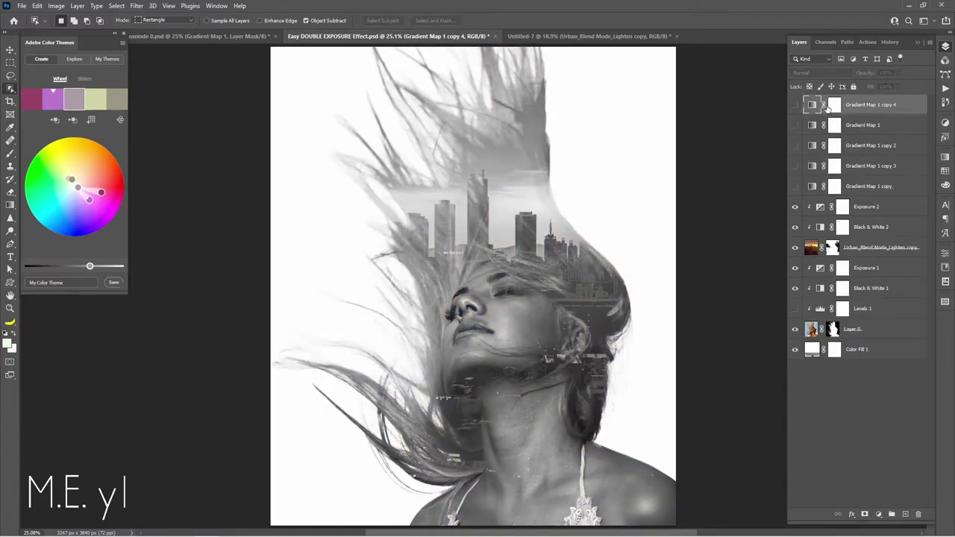
pyautogui.click(796, 105)
pyautogui.click(796, 106)
pyautogui.click(796, 125)
pyautogui.click(796, 126)
pyautogui.click(796, 145)
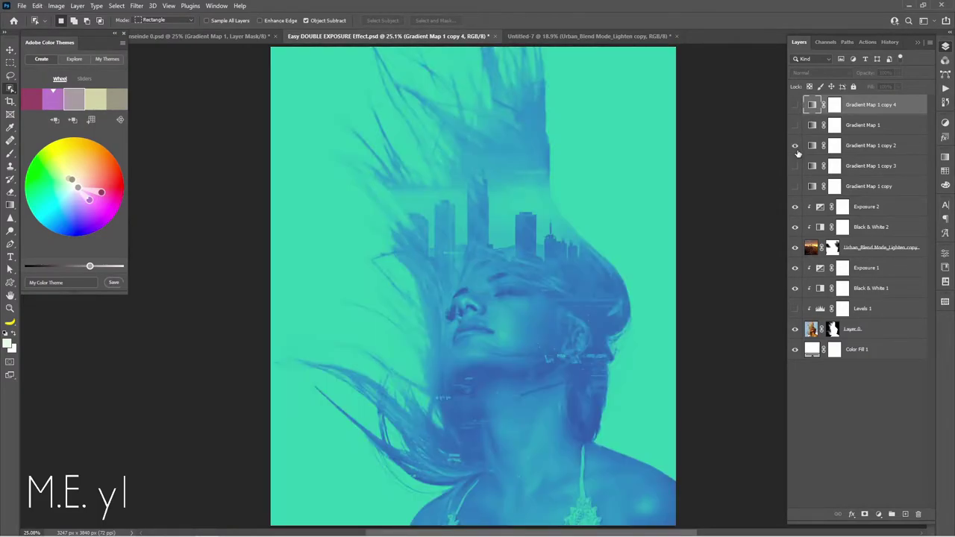
pyautogui.click(795, 146)
pyautogui.click(796, 166)
pyautogui.click(796, 165)
pyautogui.click(795, 186)
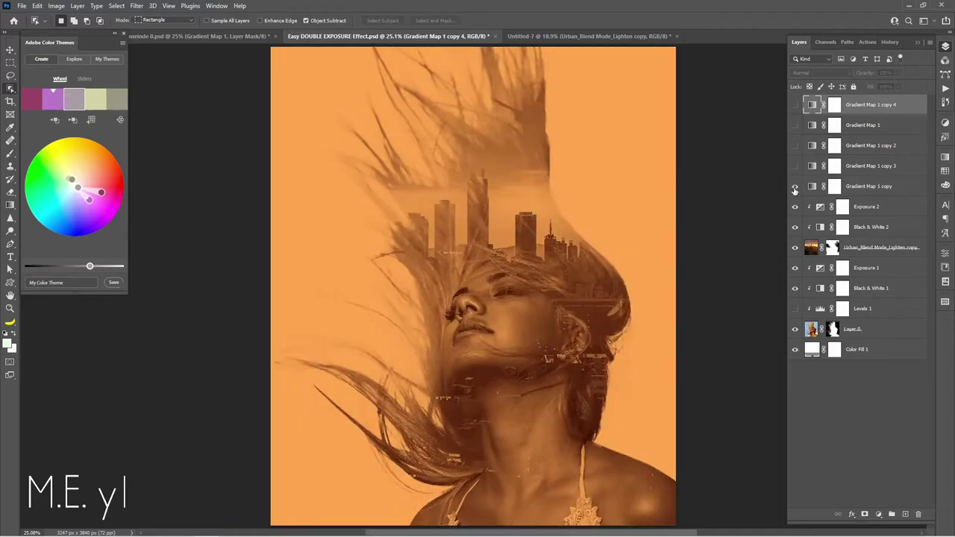
pyautogui.click(795, 187)
pyautogui.click(795, 104)
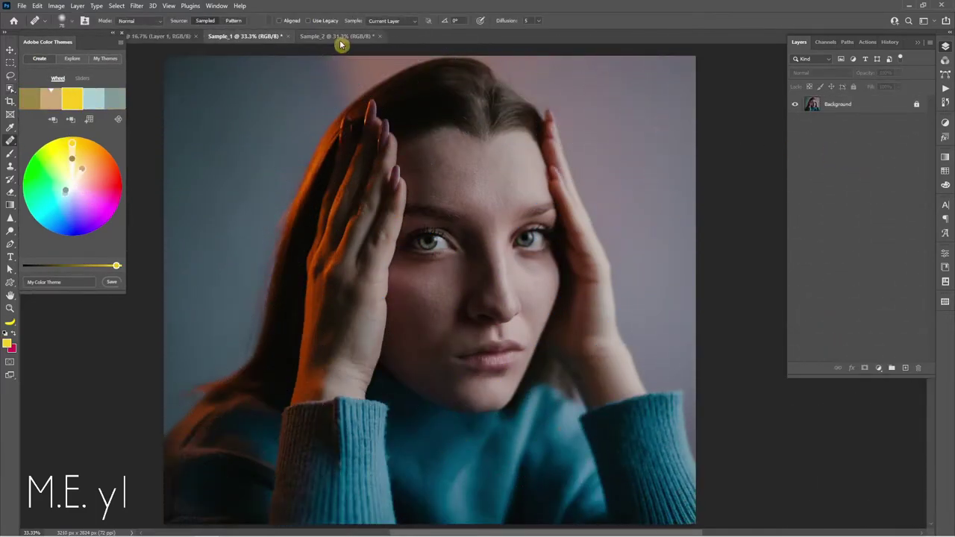
# Switch to the Sample_2 portrait and unlock its Background layer
pyautogui.click(346, 37)
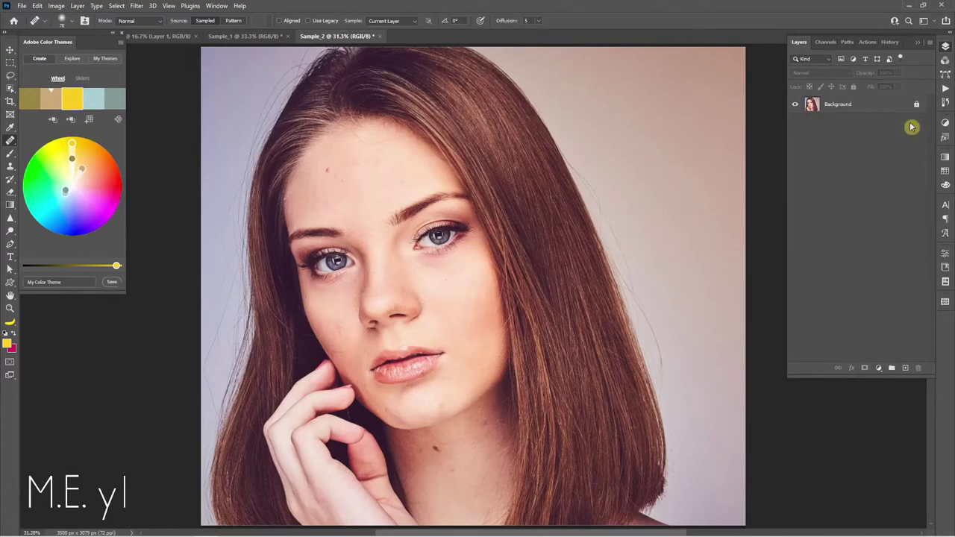
pyautogui.press('m')
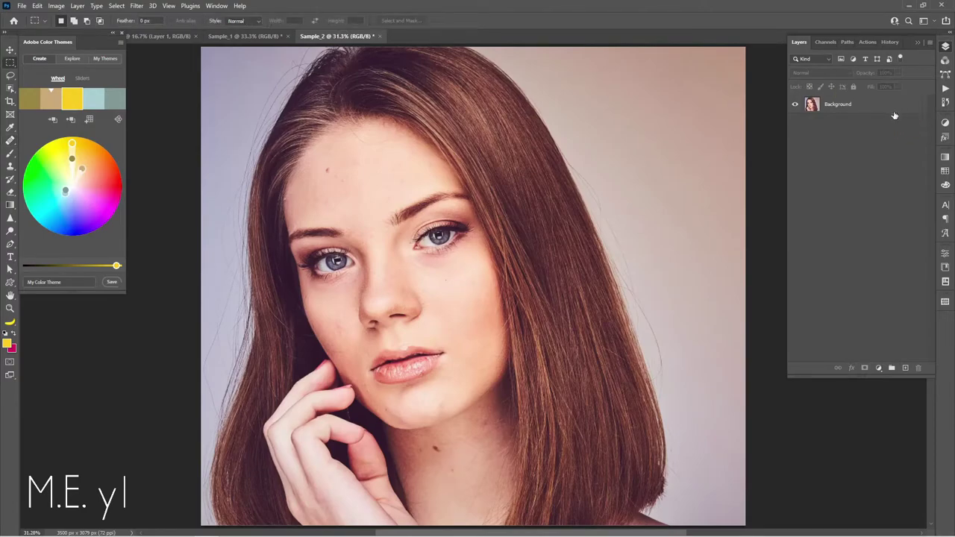
pyautogui.click(877, 118)
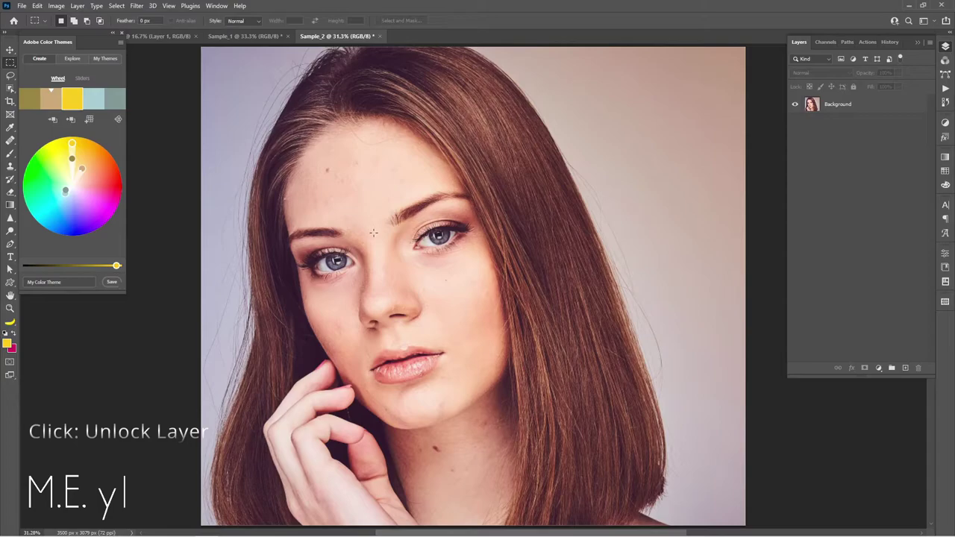
# Heal a forehead blemish with the Healing Brush, sampling clean forehead skin
pyautogui.click(10, 140)
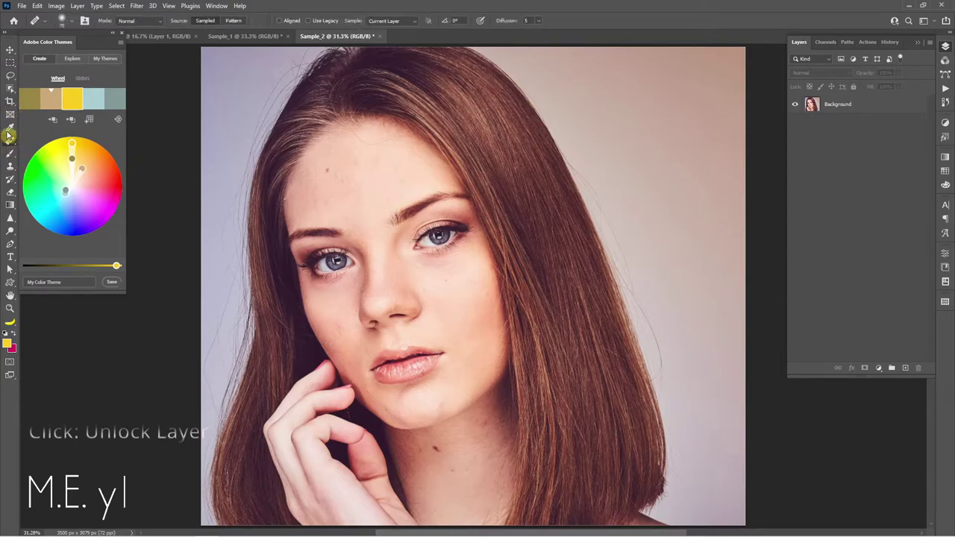
pyautogui.press('alt')
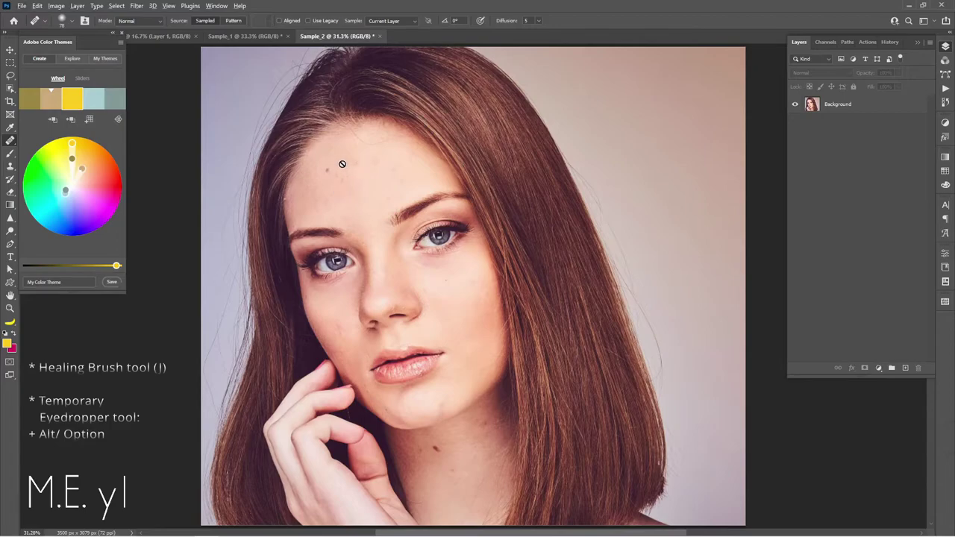
pyautogui.click(836, 106)
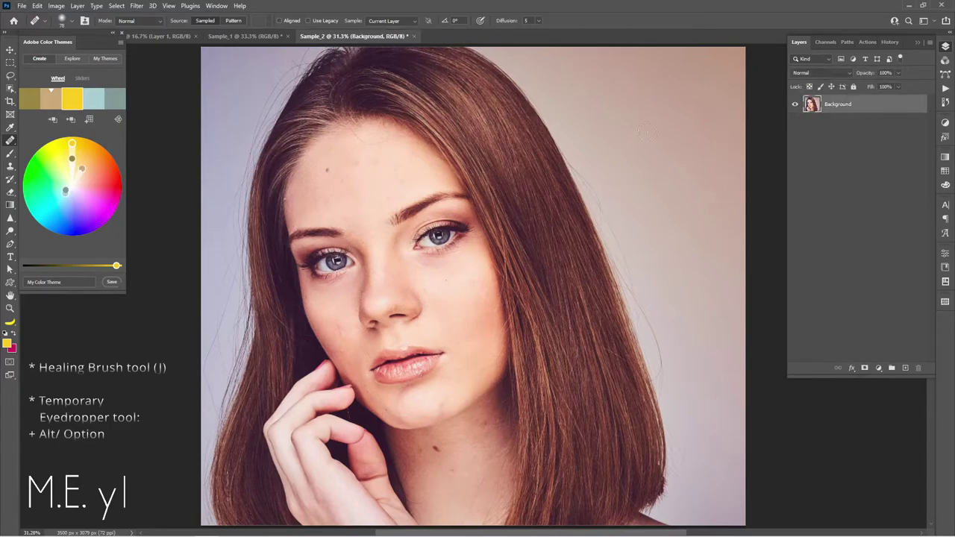
pyautogui.press('alt')
pyautogui.keyDown('alt'); pyautogui.click(338, 168); pyautogui.keyUp('alt')
pyautogui.moveTo(365, 164); pyautogui.dragTo(358, 179)
# Heal the dark mole on the neck from nearby clean skin, then fit the portrait on screen
pyautogui.keyDown('ctrl'); pyautogui.click(304, 218); pyautogui.keyUp('ctrl')
pyautogui.keyDown('ctrl'); pyautogui.click(304, 219); pyautogui.keyUp('ctrl')
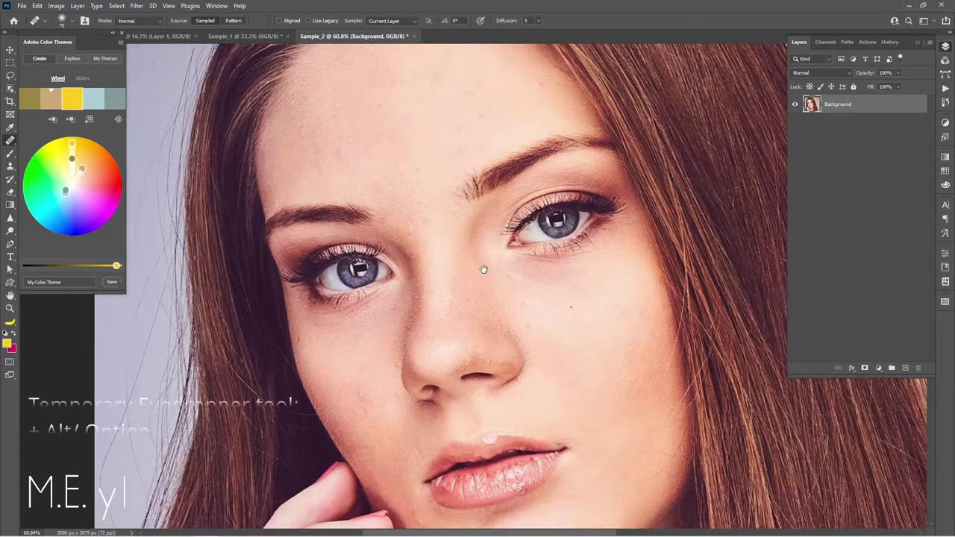
pyautogui.moveTo(512, 311); pyautogui.dragTo(452, 258)
pyautogui.moveTo(544, 284)
pyautogui.mouseDown()
pyautogui.moveTo(499, 237)
pyautogui.moveTo(478, 174)
pyautogui.mouseUp()
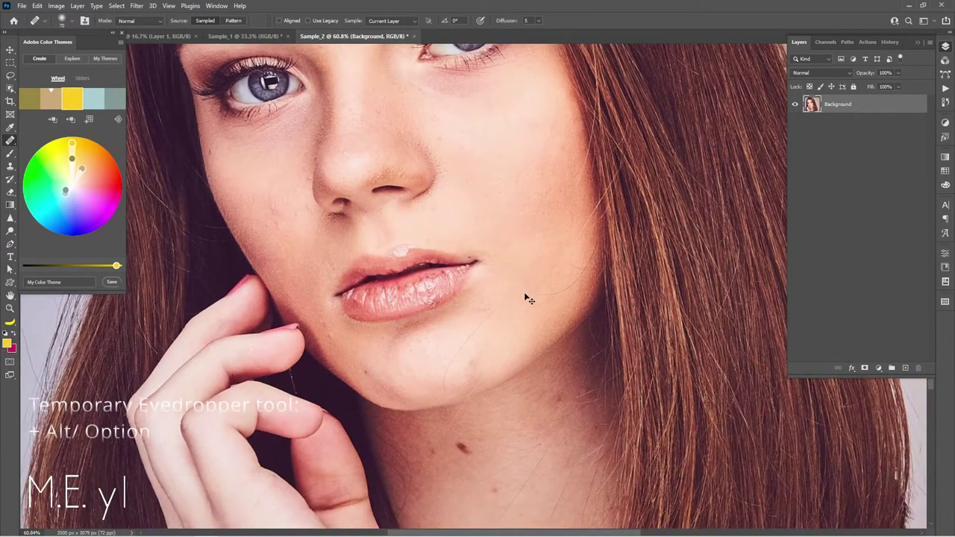
pyautogui.moveTo(524, 292); pyautogui.dragTo(437, 448)
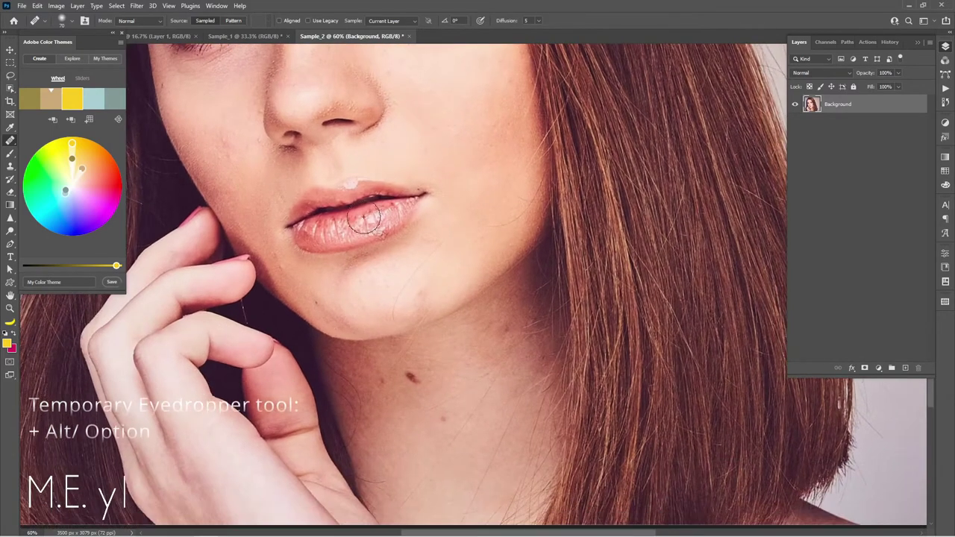
pyautogui.keyDown('alt'); pyautogui.click(318, 308); pyautogui.keyUp('alt')
pyautogui.click(412, 378)
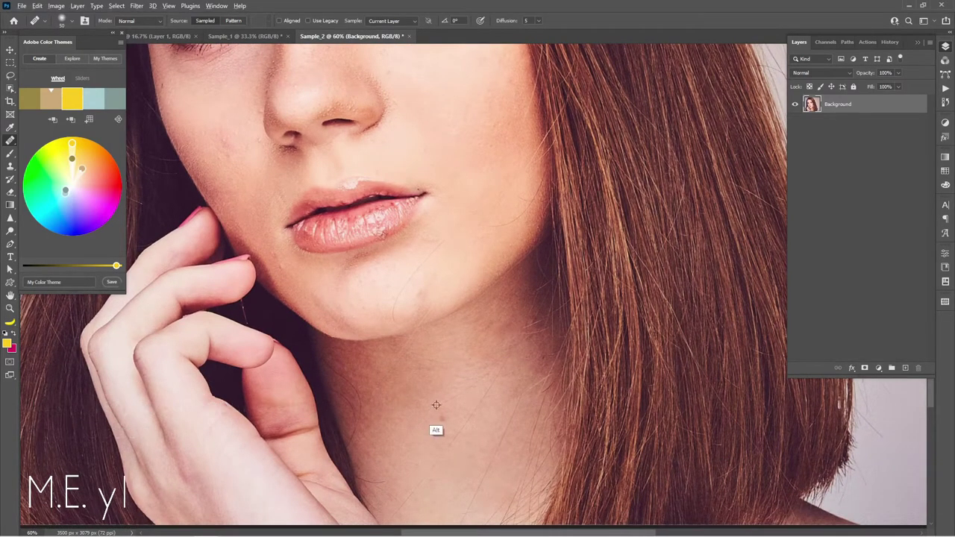
pyautogui.hotkey('ctrl', '0')
# Drag the Sample_2 portrait into Sample_1 as a new top layer
pyautogui.press('v')
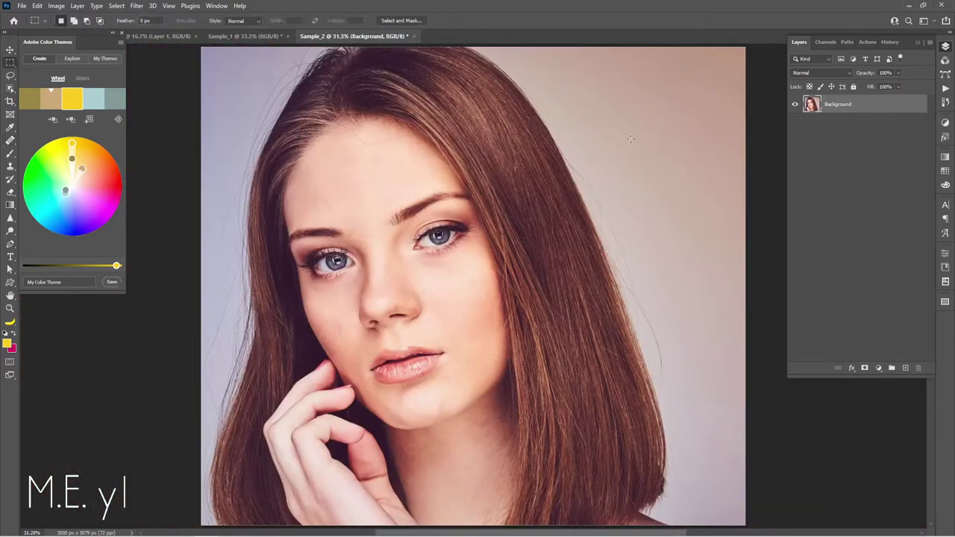
pyautogui.moveTo(458, 282); pyautogui.dragTo(275, 46)
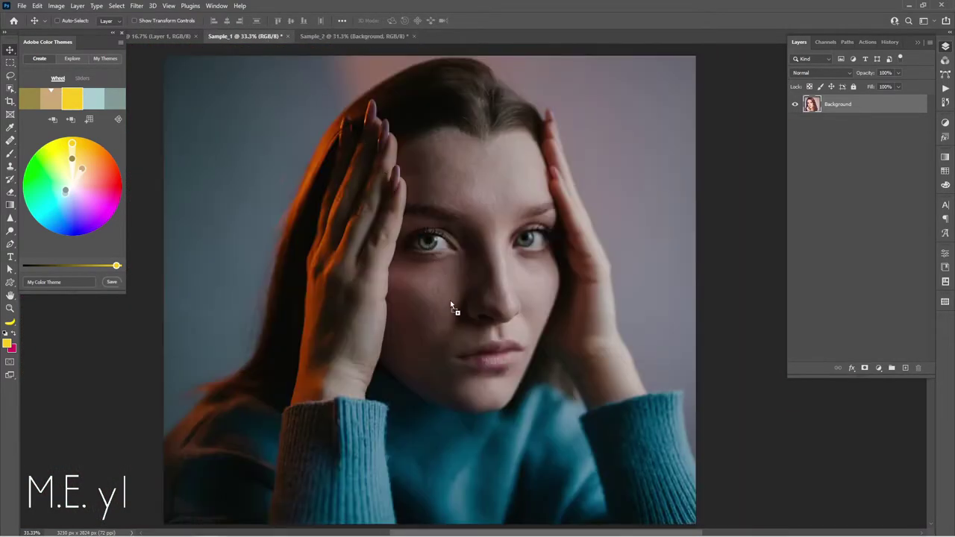
pyautogui.moveTo(450, 301); pyautogui.dragTo(466, 338)
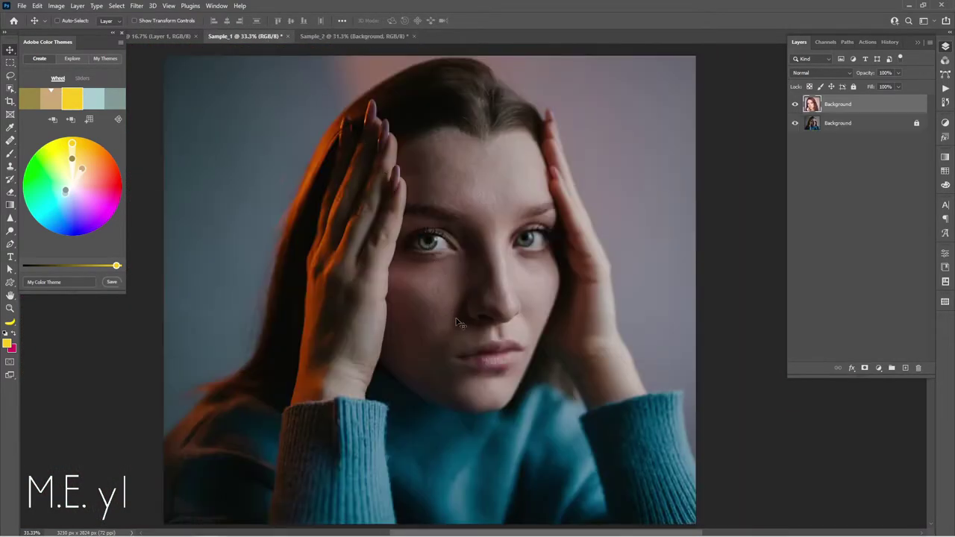
pyautogui.click(796, 104)
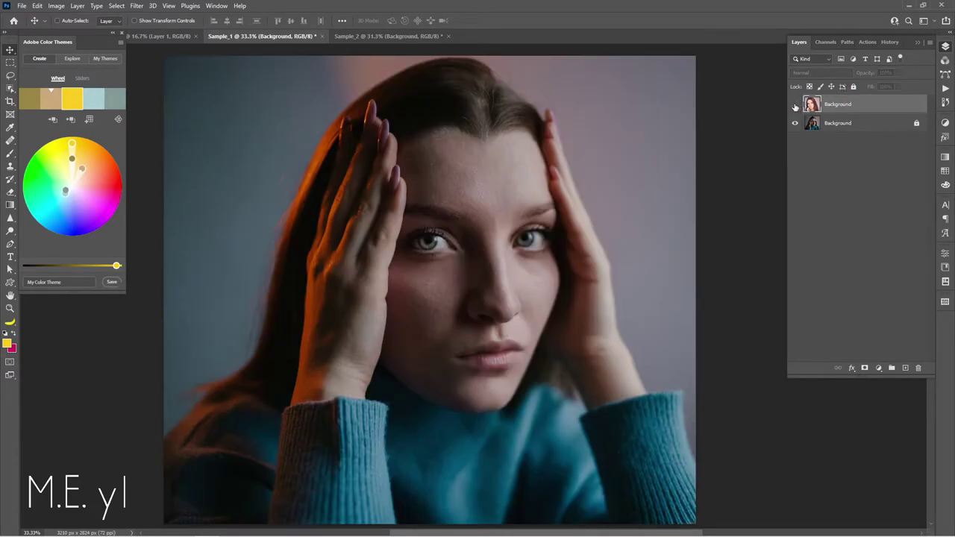
pyautogui.click(796, 105)
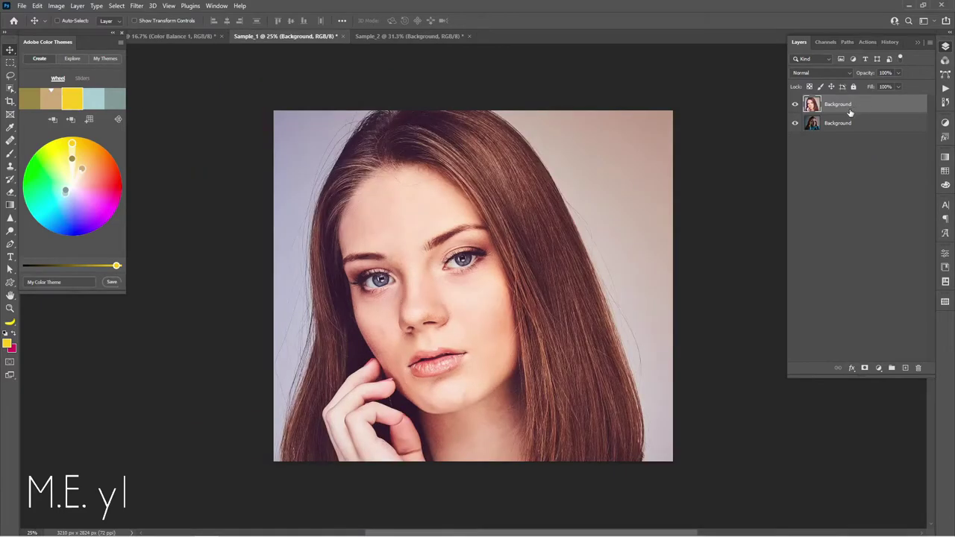
# Scale the new top portrait to about 92% with Free Transform
pyautogui.hotkey('ctrl', 't')
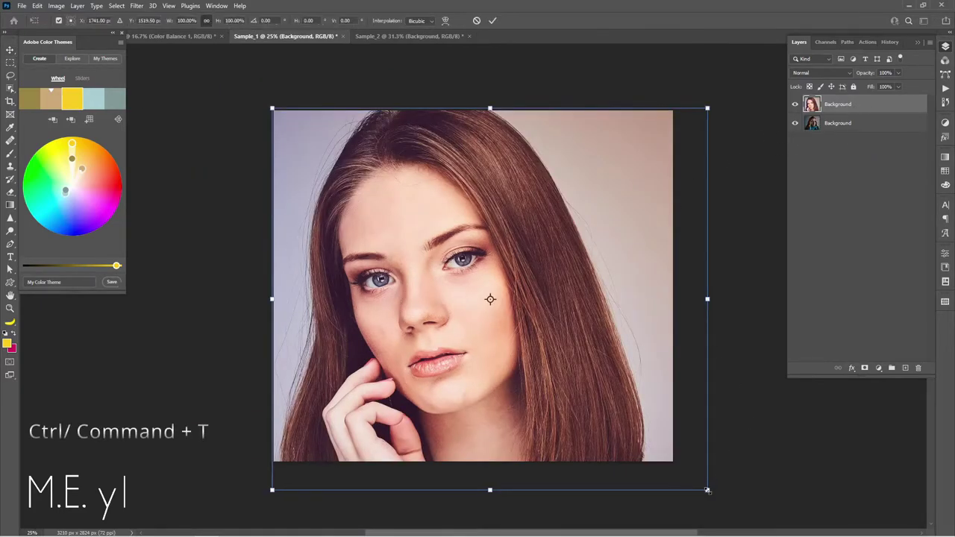
pyautogui.moveTo(710, 480); pyautogui.dragTo(674, 467)
pyautogui.moveTo(273, 109); pyautogui.dragTo(271, 110)
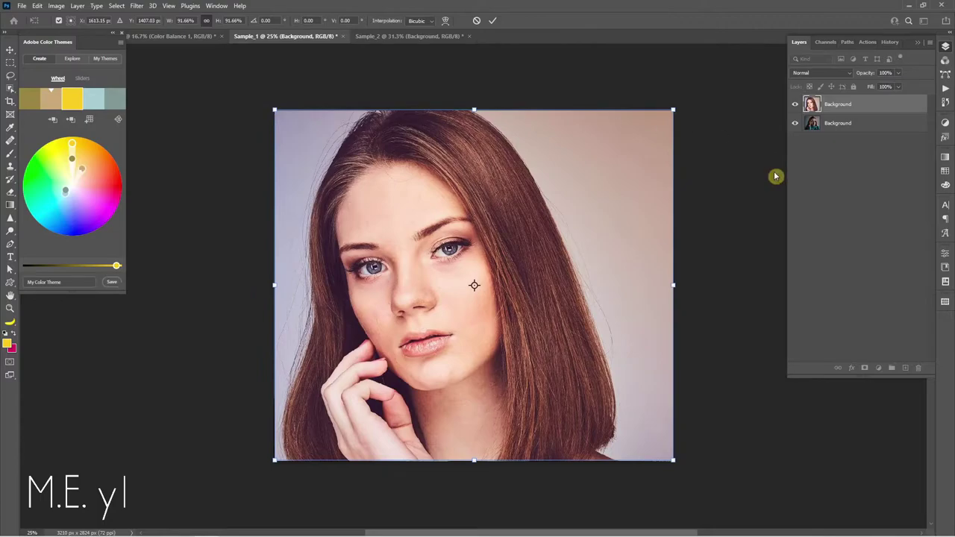
pyautogui.press('Return')
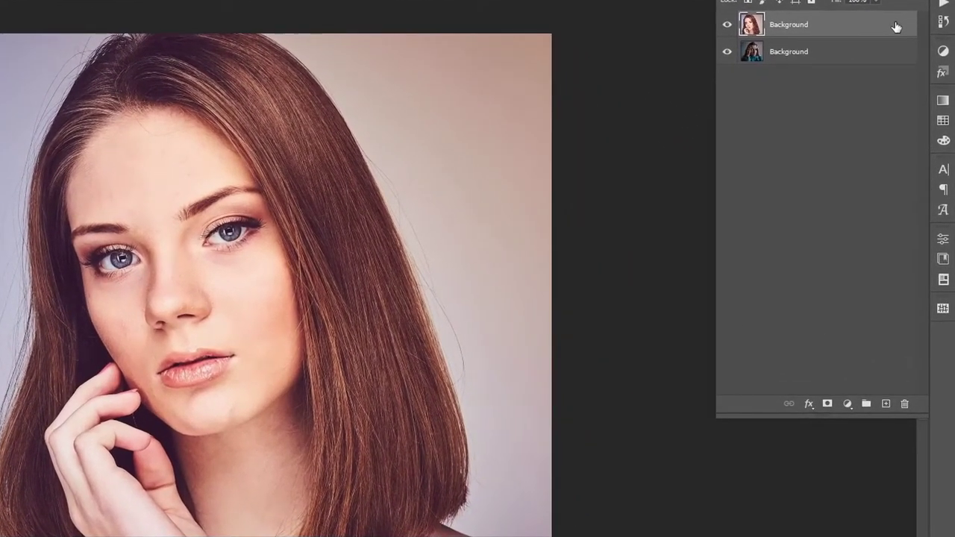
# Uncheck the R channel in the top portrait's Advanced Blending options
pyautogui.doubleClick(896, 27)
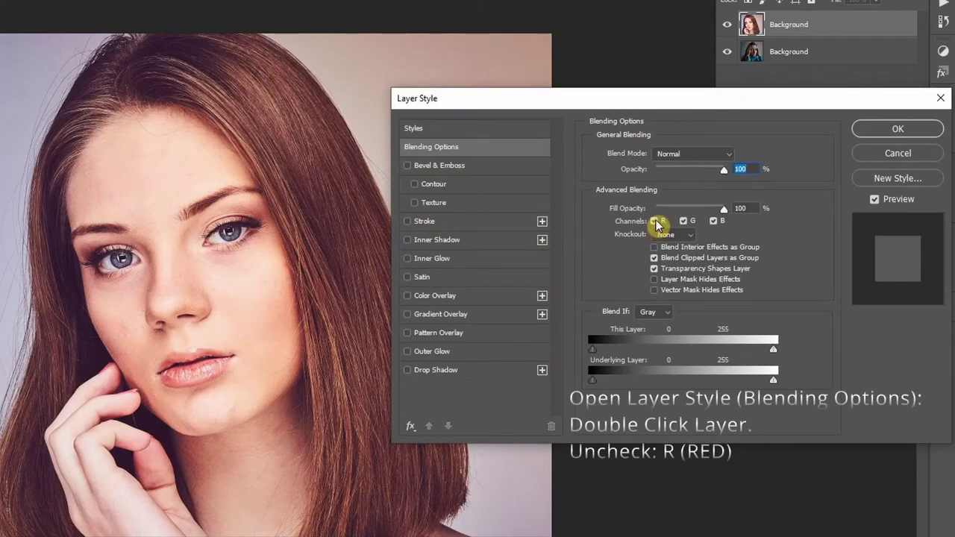
pyautogui.click(654, 221)
pyautogui.moveTo(572, 109)
pyautogui.mouseDown()
pyautogui.moveTo(718, 188)
pyautogui.moveTo(562, 267)
pyautogui.mouseUp()
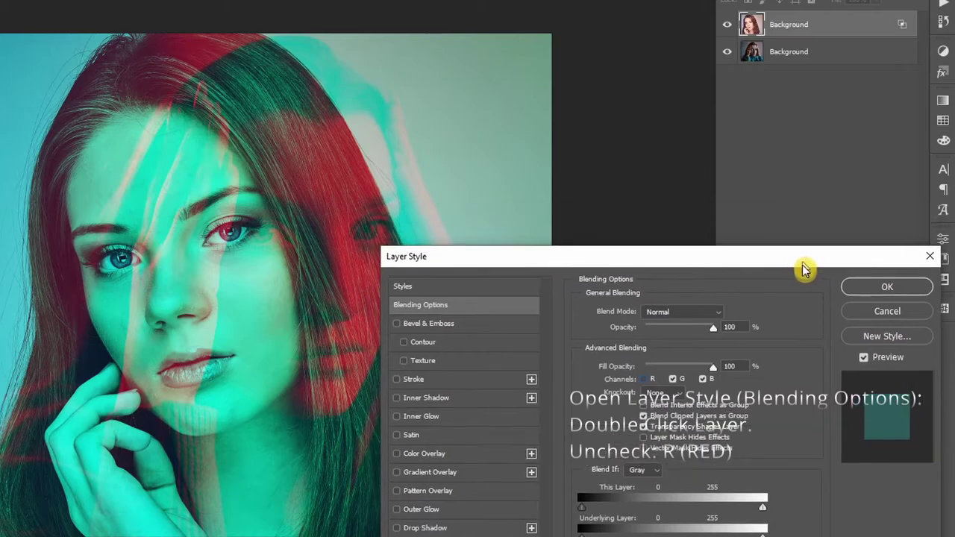
pyautogui.click(887, 287)
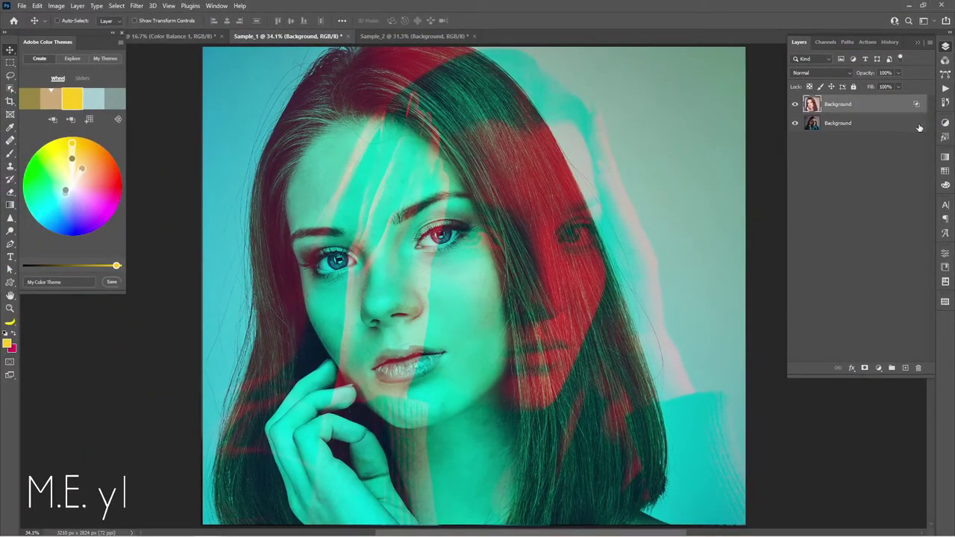
pyautogui.click(879, 368)
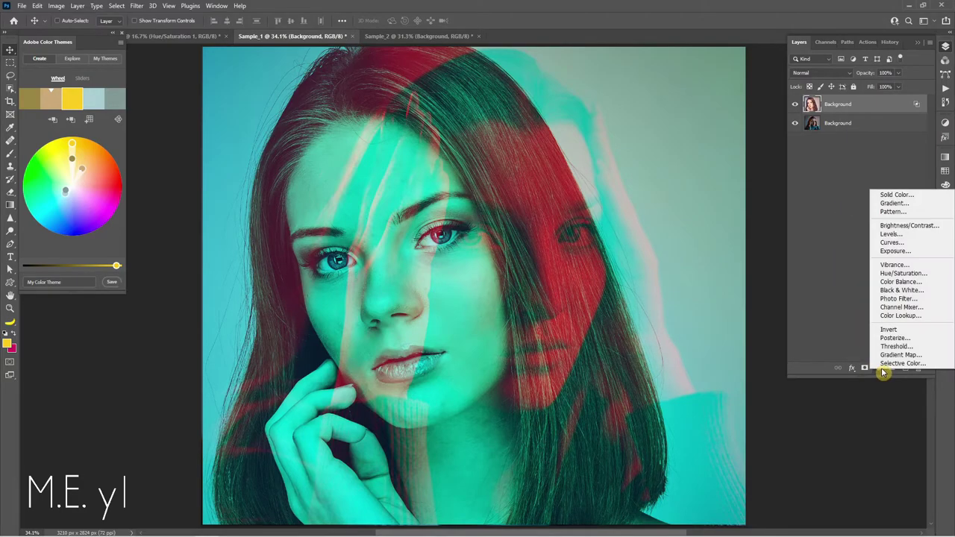
# Add a Hue/Saturation 1 layer set to Hue +177, Saturation -27, Lightness +7
pyautogui.click(918, 275)
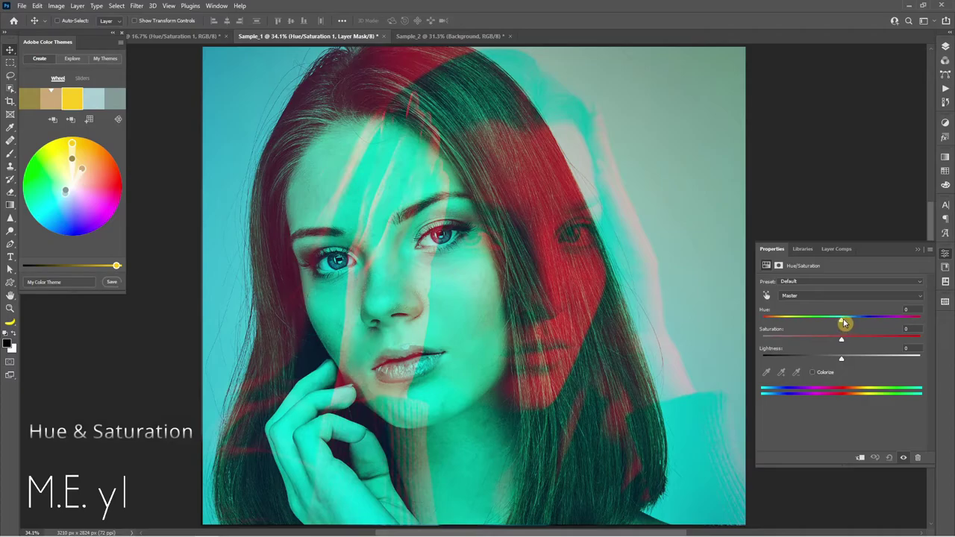
pyautogui.moveTo(842, 322)
pyautogui.mouseDown()
pyautogui.moveTo(902, 320)
pyautogui.moveTo(770, 321)
pyautogui.moveTo(921, 322)
pyautogui.mouseUp()
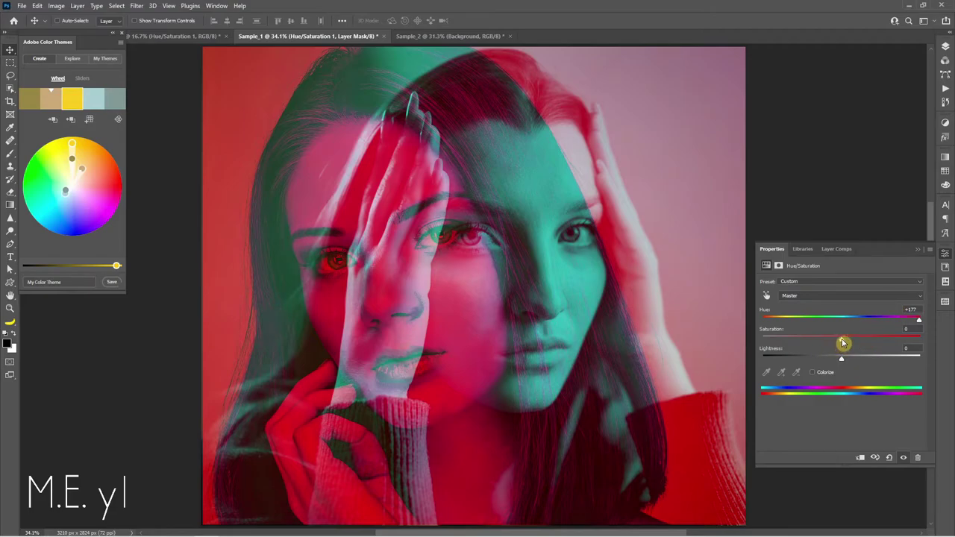
pyautogui.moveTo(841, 339)
pyautogui.mouseDown()
pyautogui.moveTo(823, 343)
pyautogui.moveTo(870, 343)
pyautogui.moveTo(822, 343)
pyautogui.mouseUp()
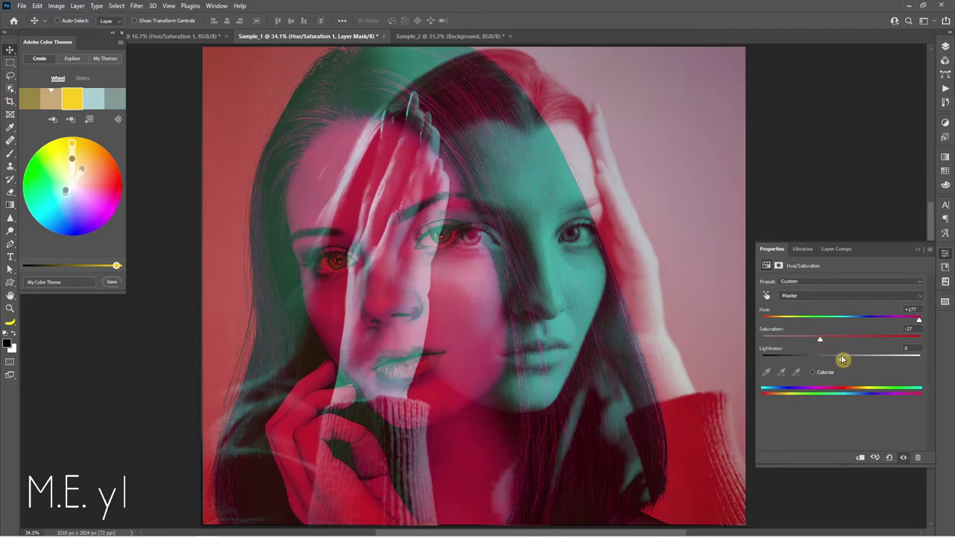
pyautogui.moveTo(842, 359)
pyautogui.mouseDown()
pyautogui.moveTo(861, 358)
pyautogui.moveTo(846, 361)
pyautogui.mouseUp()
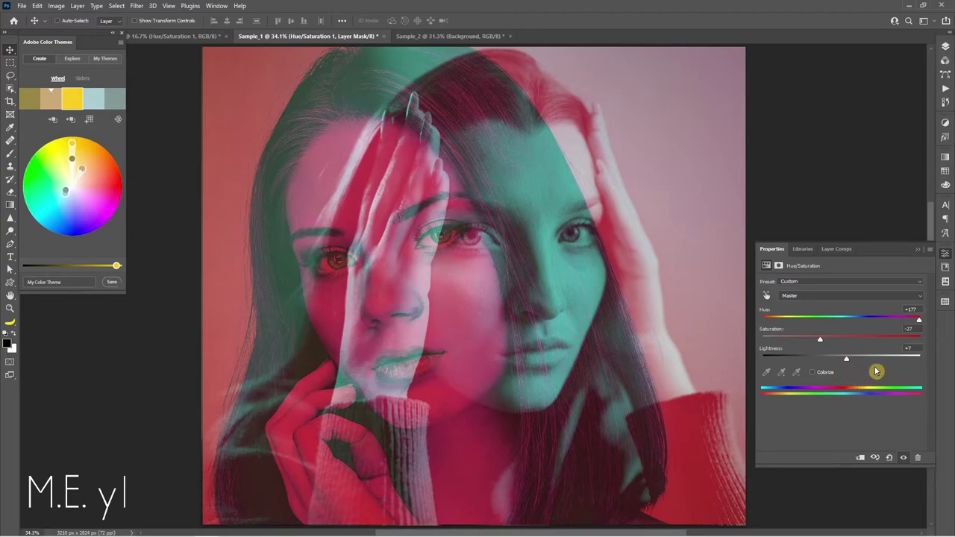
pyautogui.click(946, 47)
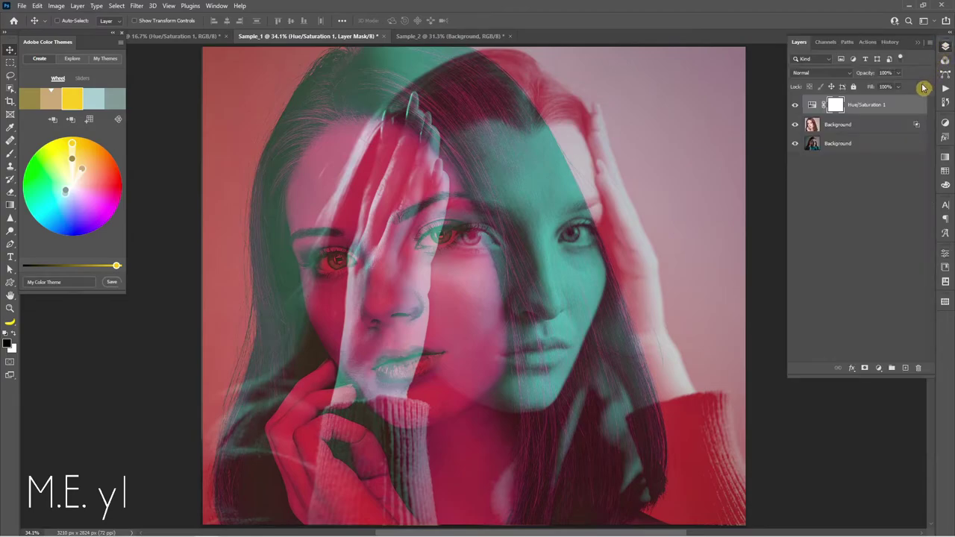
# Add Color Balance 1 above the Background layer with midtones Red +88, Green +57, Yellow -60
pyautogui.click(859, 147)
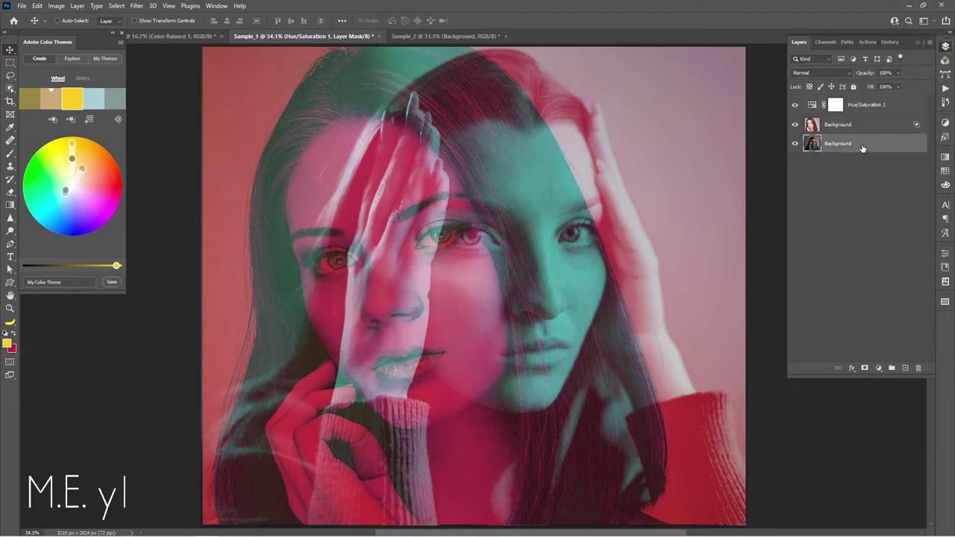
pyautogui.click(879, 369)
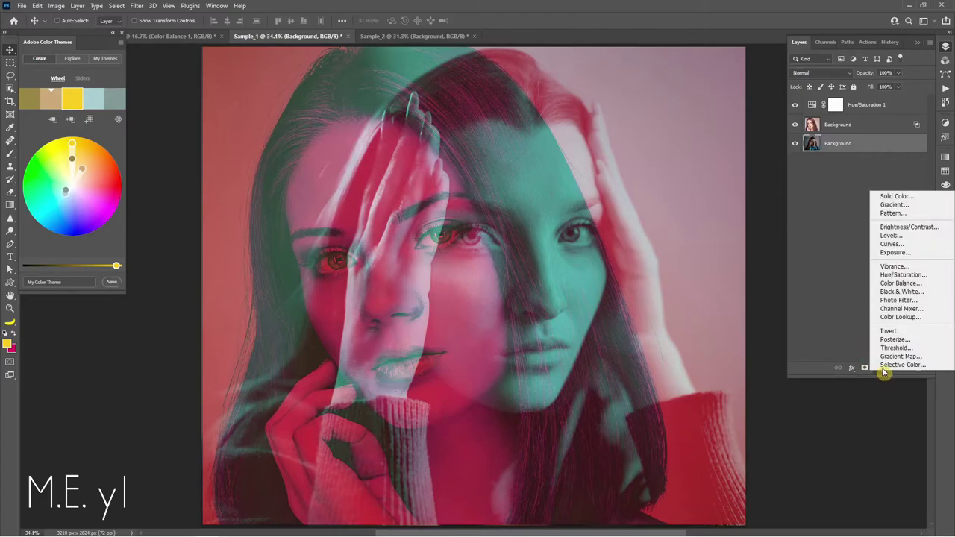
pyautogui.click(903, 284)
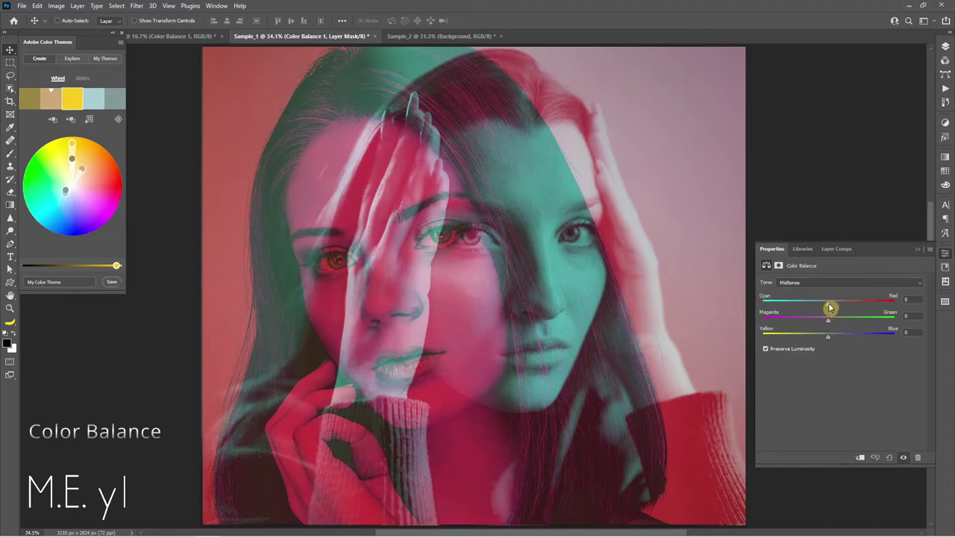
pyautogui.moveTo(828, 307); pyautogui.dragTo(886, 302)
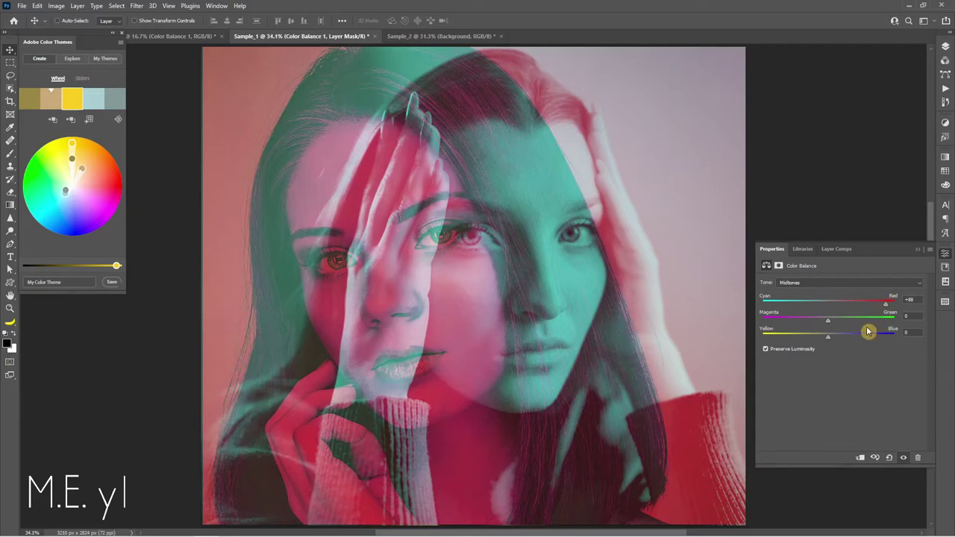
pyautogui.moveTo(830, 324); pyautogui.dragTo(868, 319)
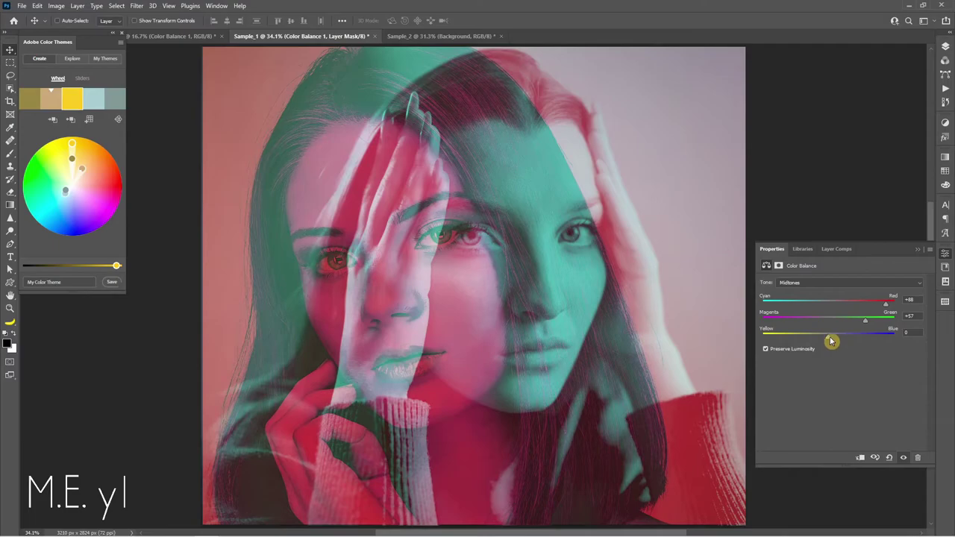
pyautogui.moveTo(829, 337)
pyautogui.mouseDown()
pyautogui.moveTo(812, 343)
pyautogui.moveTo(856, 332)
pyautogui.moveTo(792, 340)
pyautogui.mouseUp()
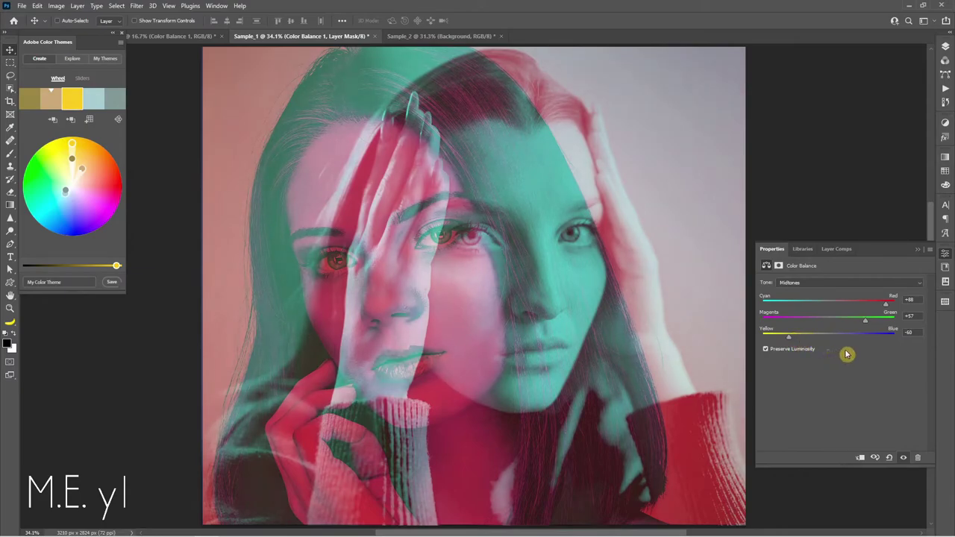
pyautogui.click(945, 47)
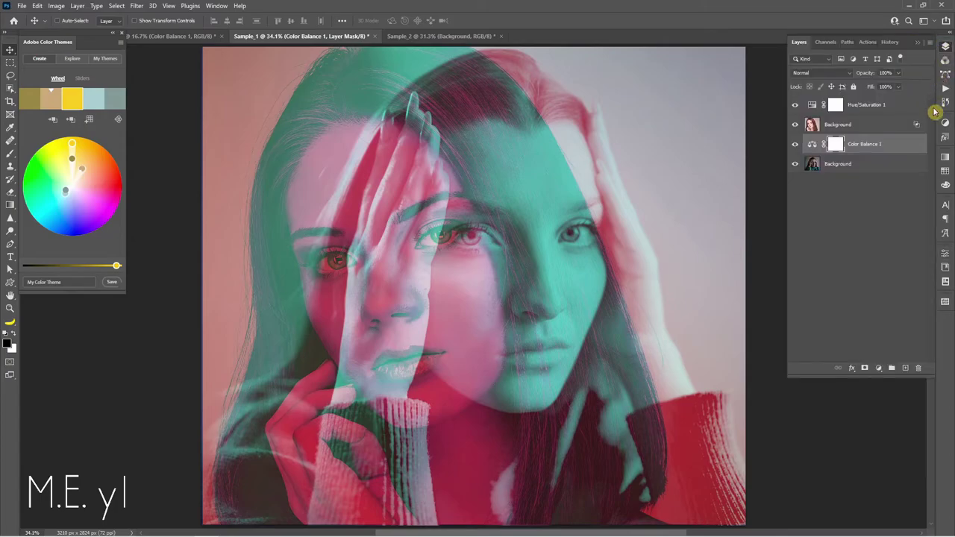
# Add a Curves 1 layer, lowering the RGB curve and pulling in the Red curve's top point
pyautogui.click(878, 368)
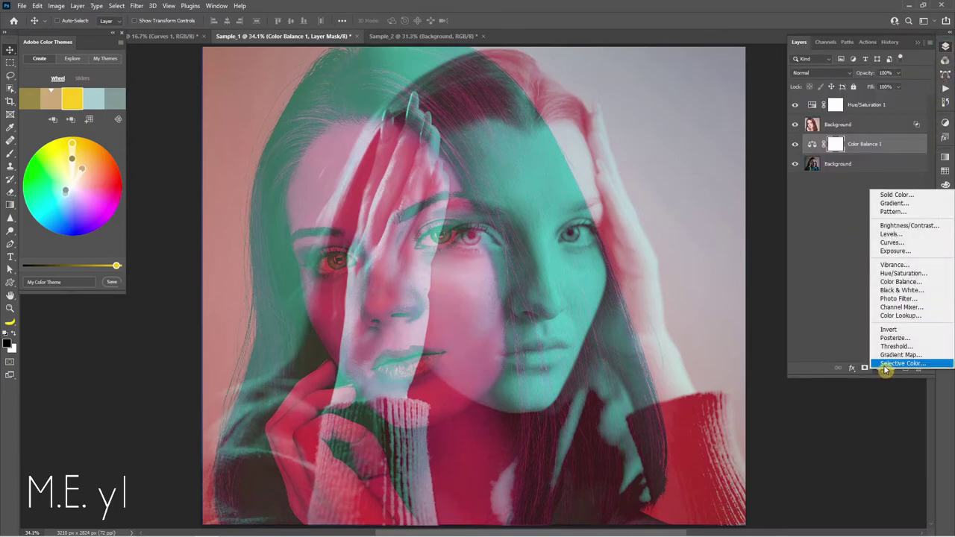
pyautogui.click(890, 243)
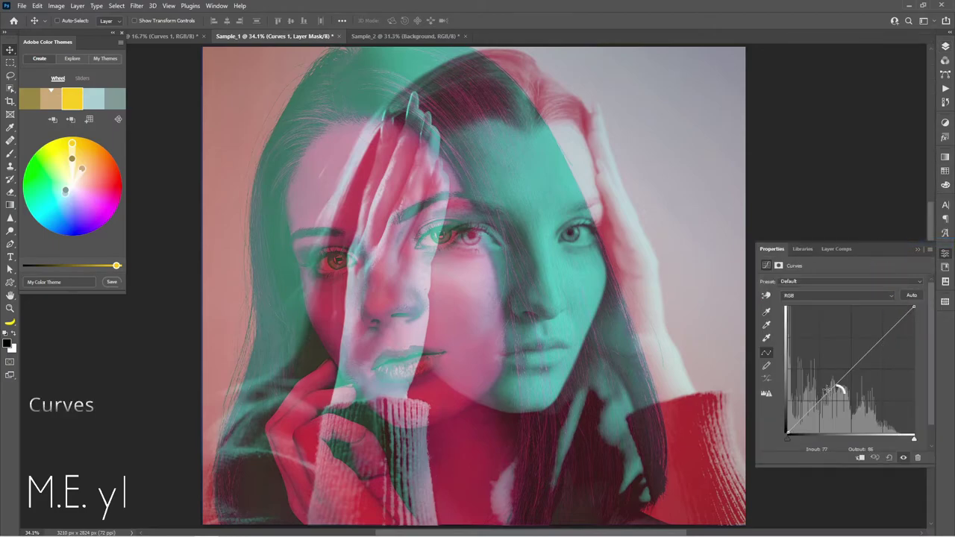
pyautogui.moveTo(839, 389); pyautogui.dragTo(837, 400)
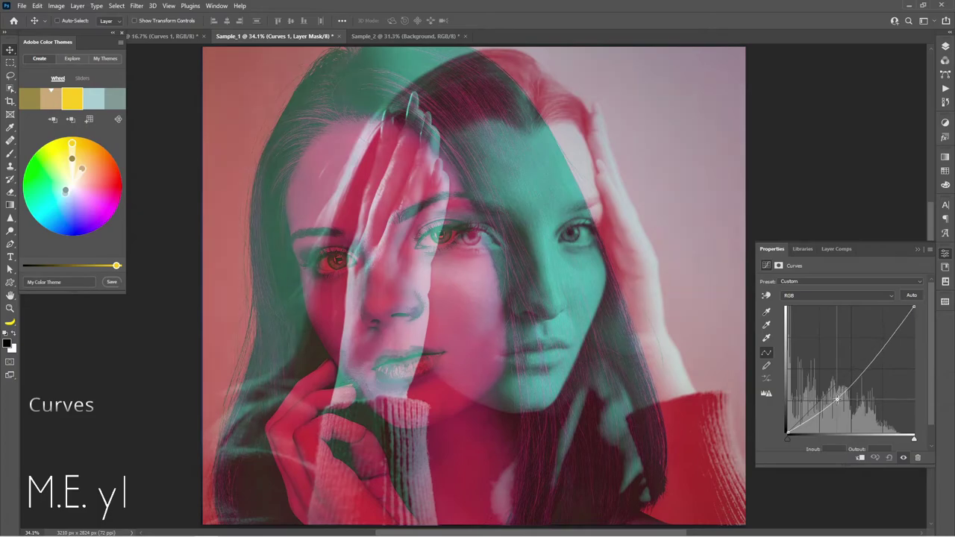
pyautogui.click(827, 299)
pyautogui.click(829, 311)
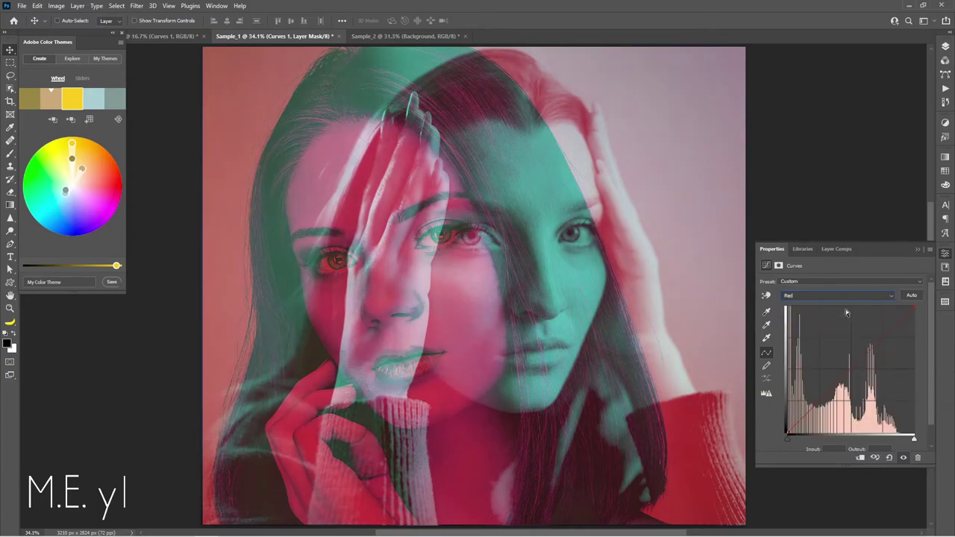
pyautogui.moveTo(915, 306); pyautogui.dragTo(886, 309)
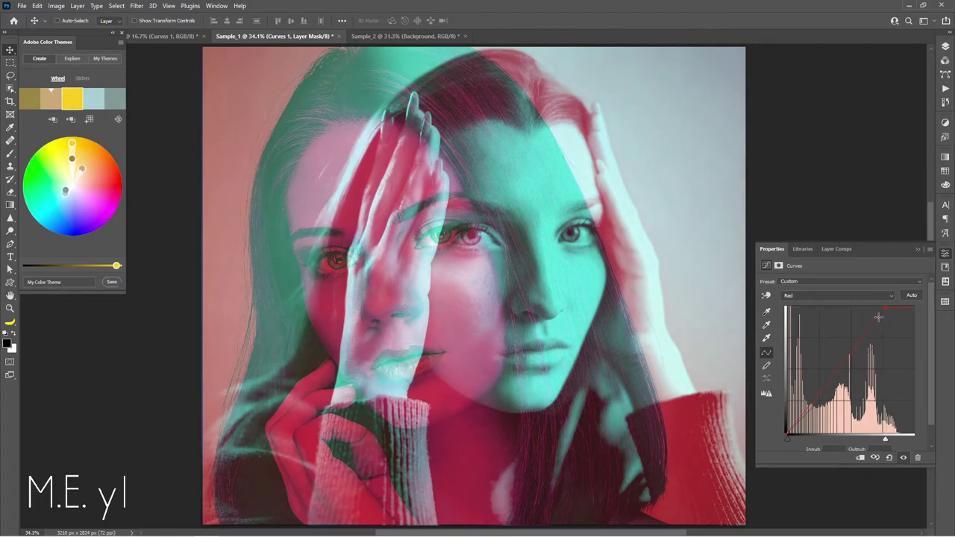
pyautogui.click(944, 46)
pyautogui.click(795, 144)
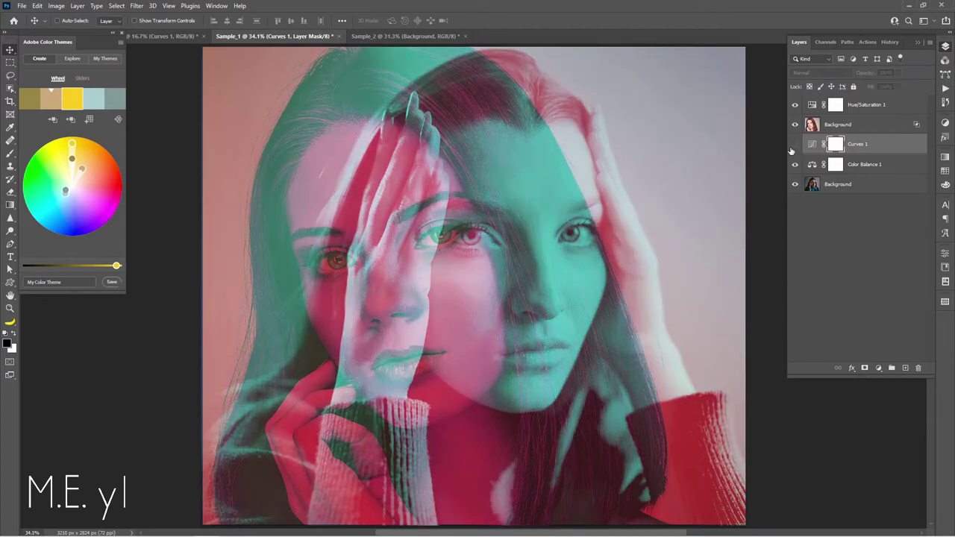
pyautogui.click(795, 145)
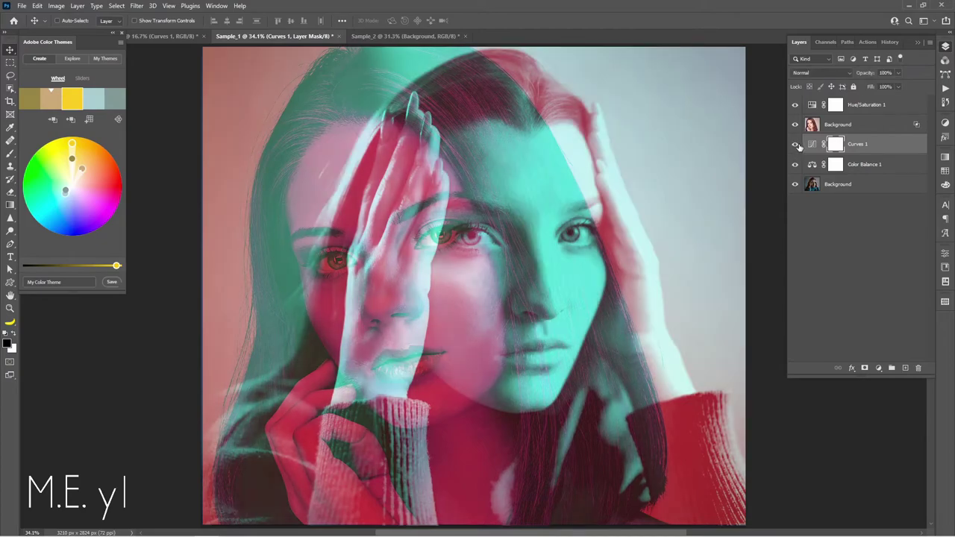
pyautogui.moveTo(796, 146); pyautogui.dragTo(795, 164)
pyautogui.click(795, 105)
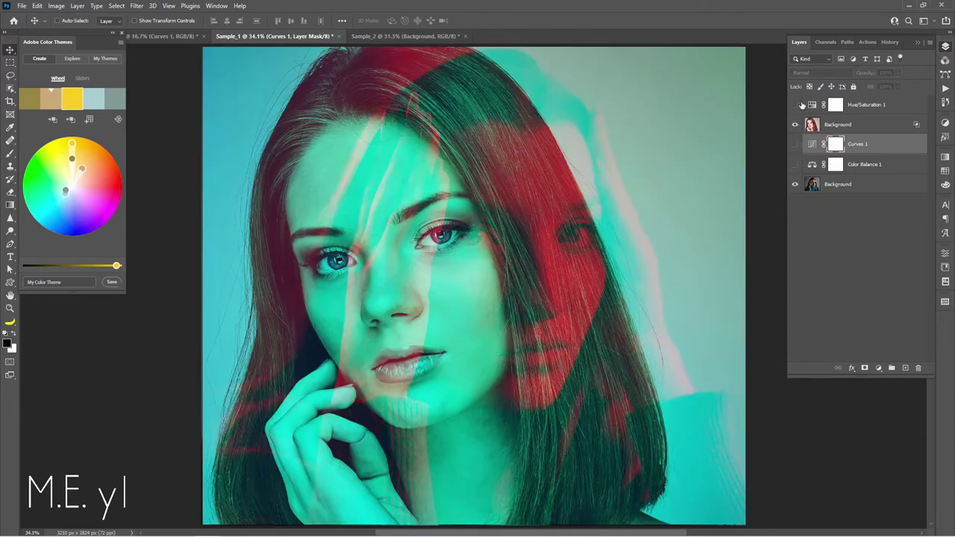
pyautogui.click(796, 105)
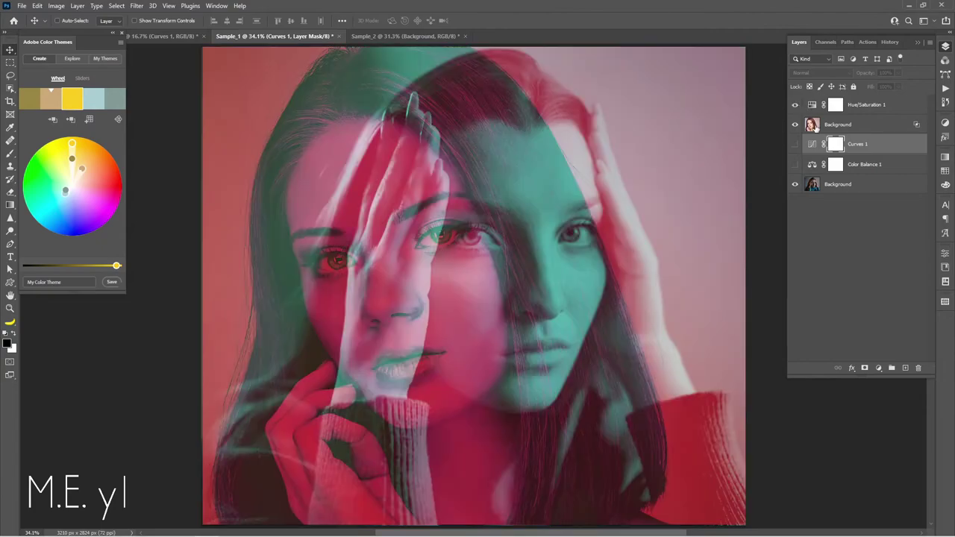
pyautogui.click(795, 164)
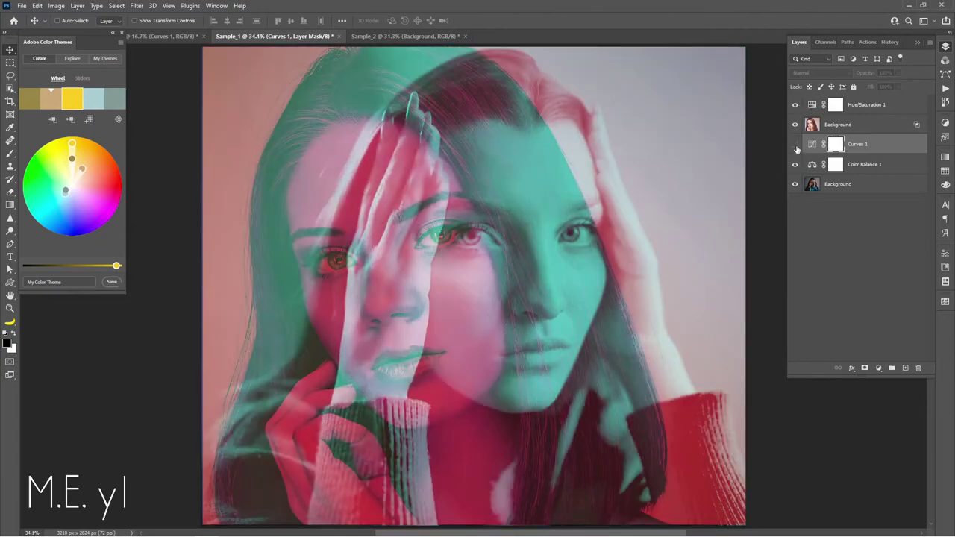
pyautogui.click(796, 144)
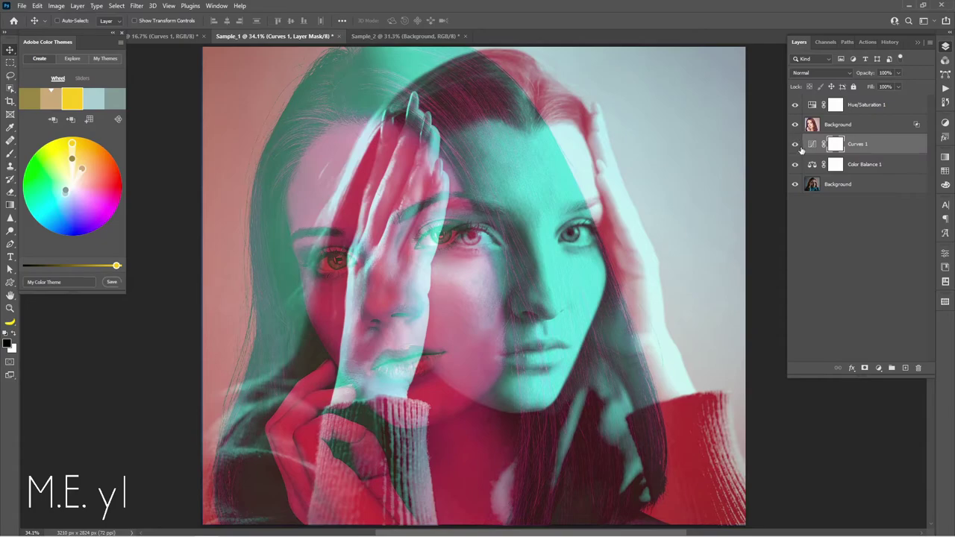
pyautogui.hotkey('alt', '.')
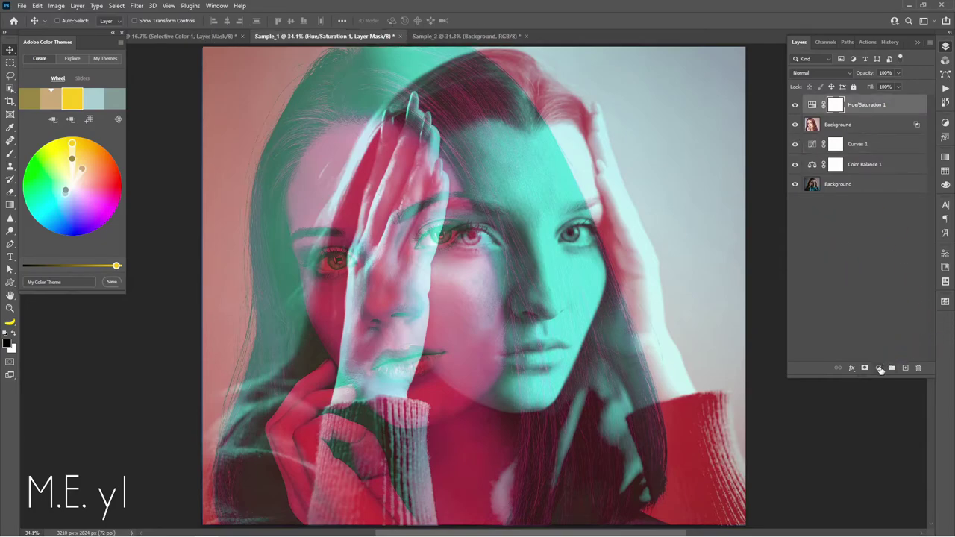
# Add a Selective Color adjustment layer and cut Cyan in the Reds to -74
pyautogui.click(881, 370)
pyautogui.click(888, 366)
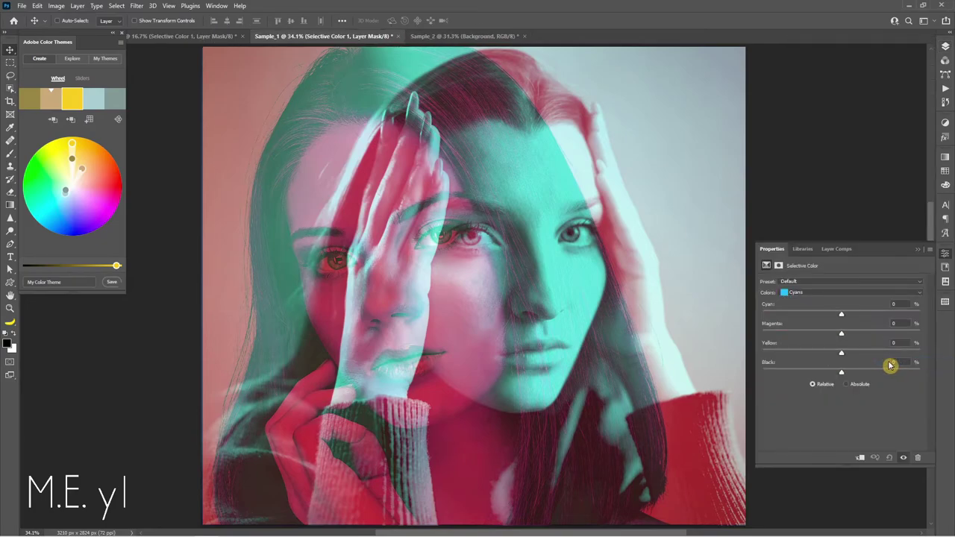
pyautogui.click(857, 295)
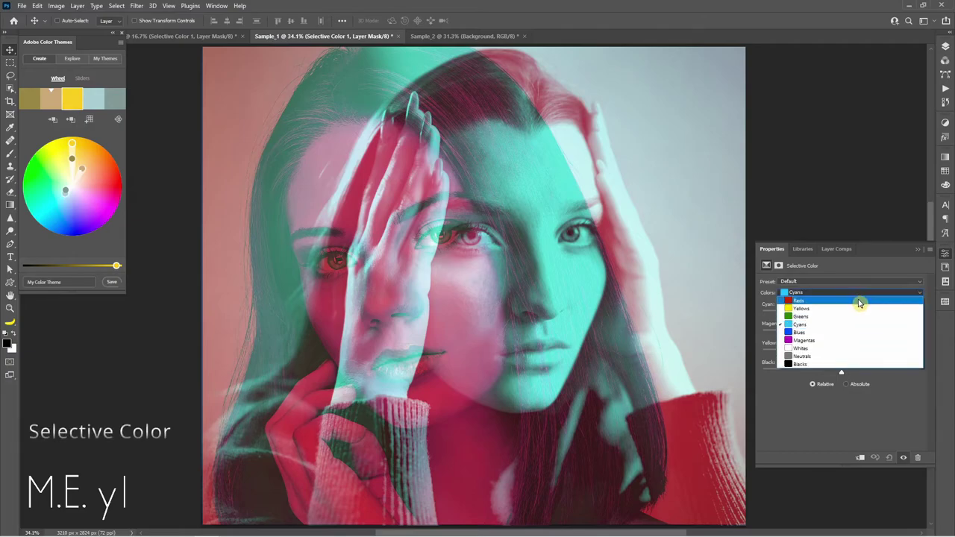
pyautogui.click(860, 303)
pyautogui.moveTo(859, 314)
pyautogui.mouseDown()
pyautogui.moveTo(783, 319)
pyautogui.moveTo(865, 315)
pyautogui.moveTo(812, 315)
pyautogui.mouseUp()
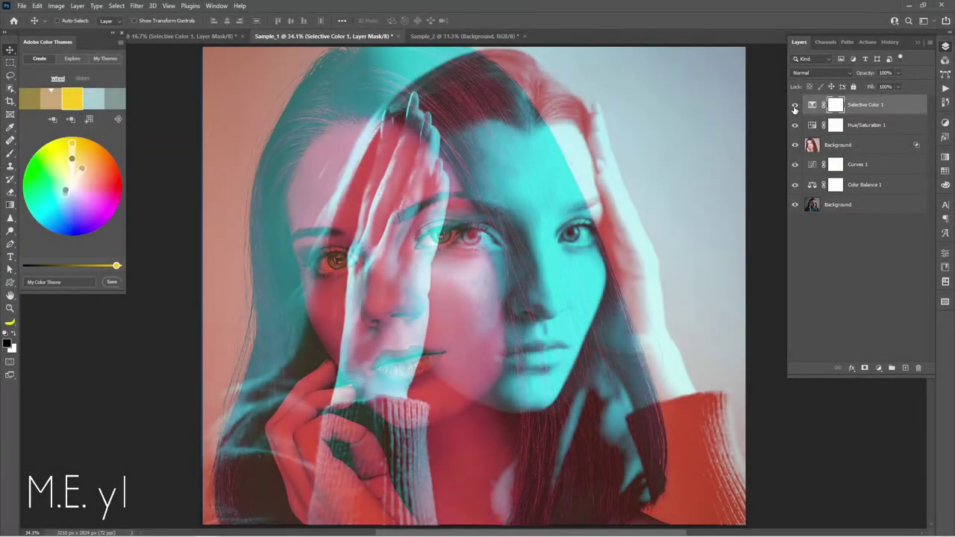
# Toggle Selective Color 1's visibility off and on twice to compare, leaving it visible
pyautogui.click(795, 107)
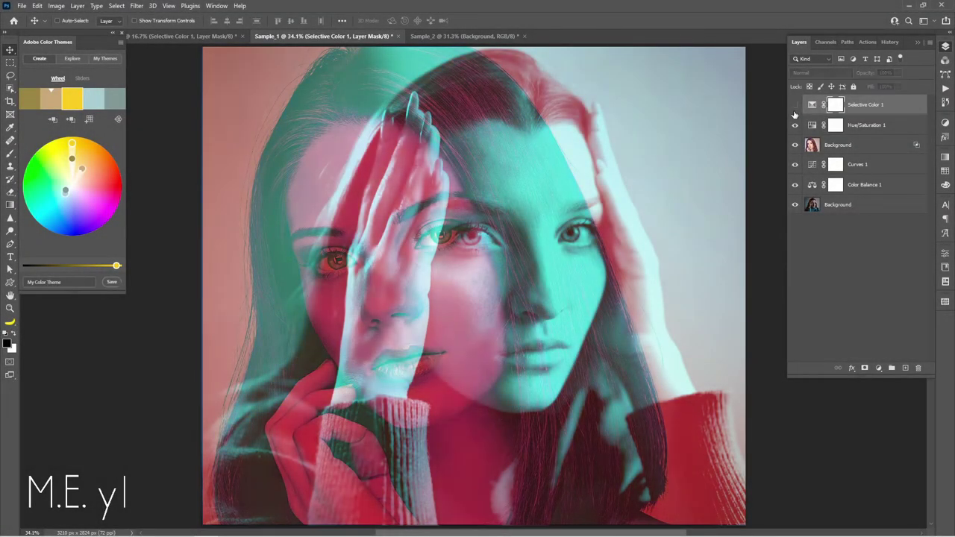
pyautogui.click(796, 105)
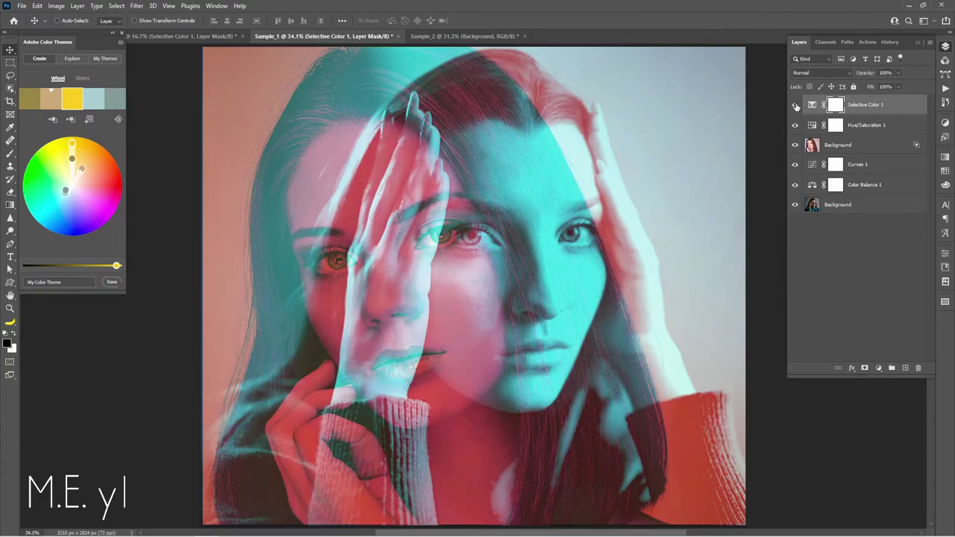
pyautogui.click(795, 106)
pyautogui.click(796, 106)
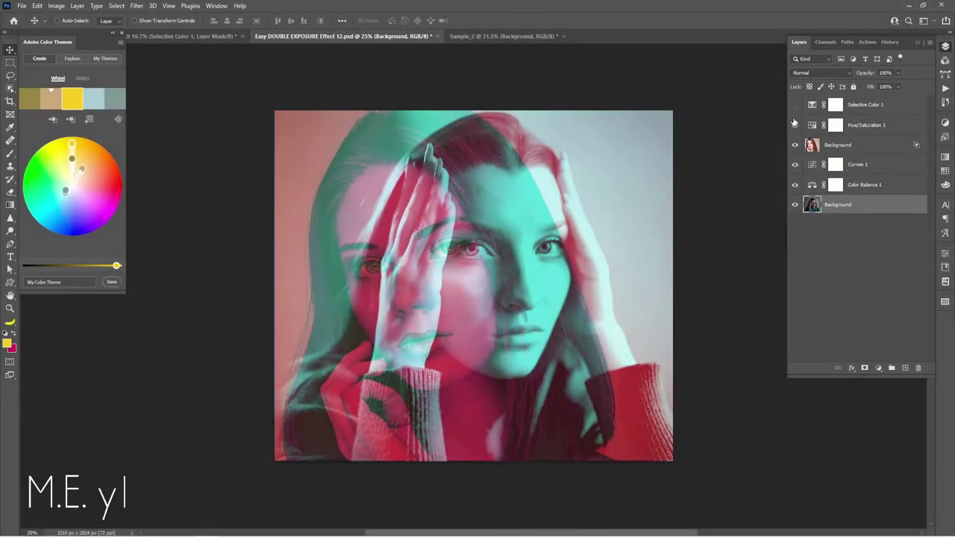
# Compare Hue/Saturation 1, Curves 1 and Color Balance 1 hidden and shown, then select Curves 1
pyautogui.click(796, 126)
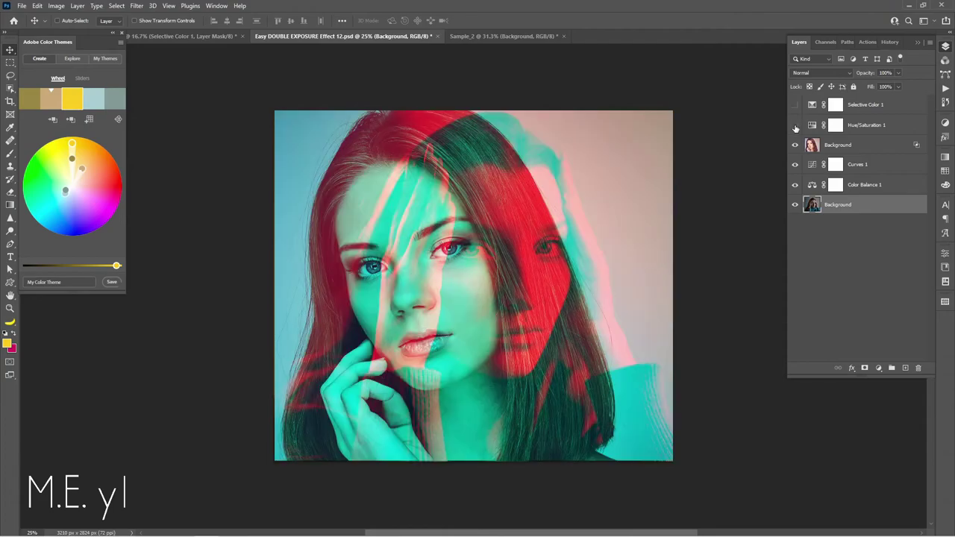
pyautogui.click(795, 165)
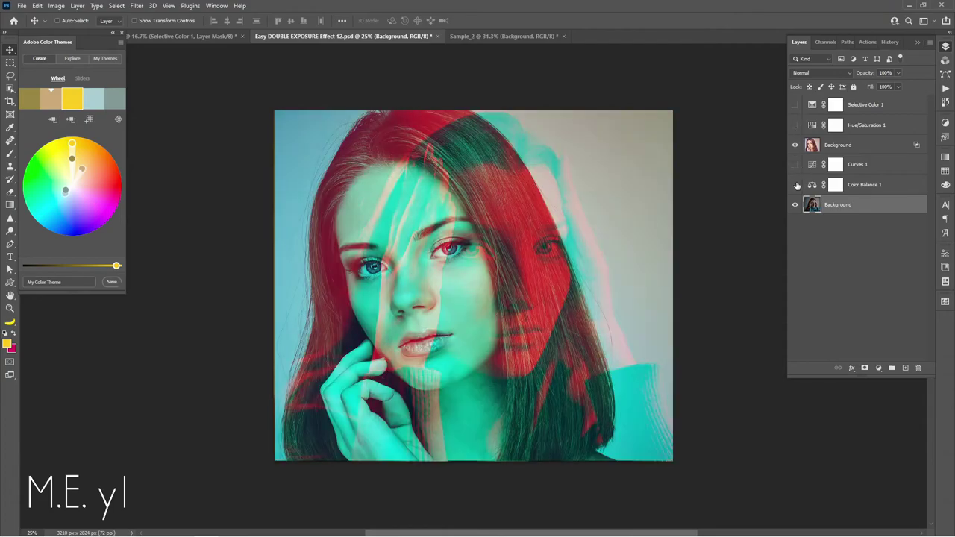
pyautogui.click(796, 185)
pyautogui.click(795, 126)
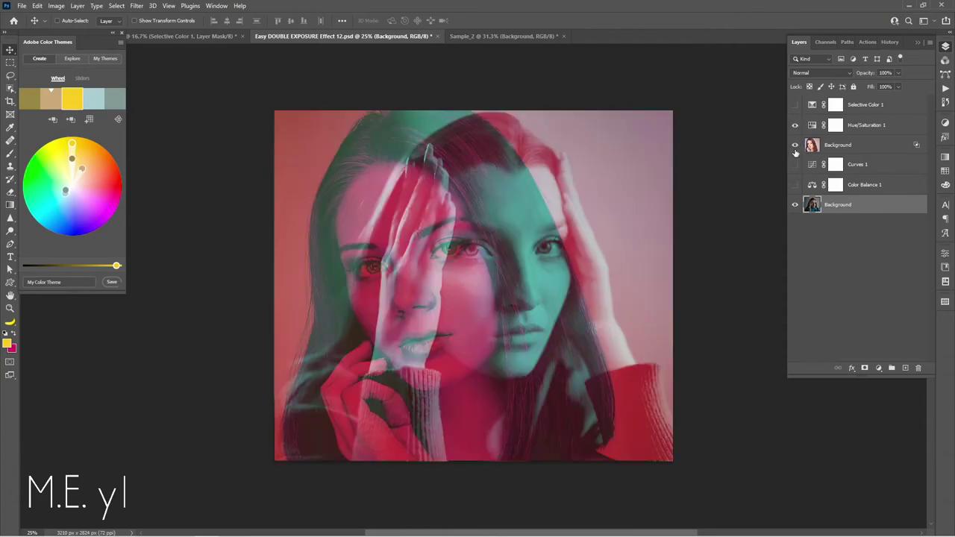
pyautogui.click(795, 166)
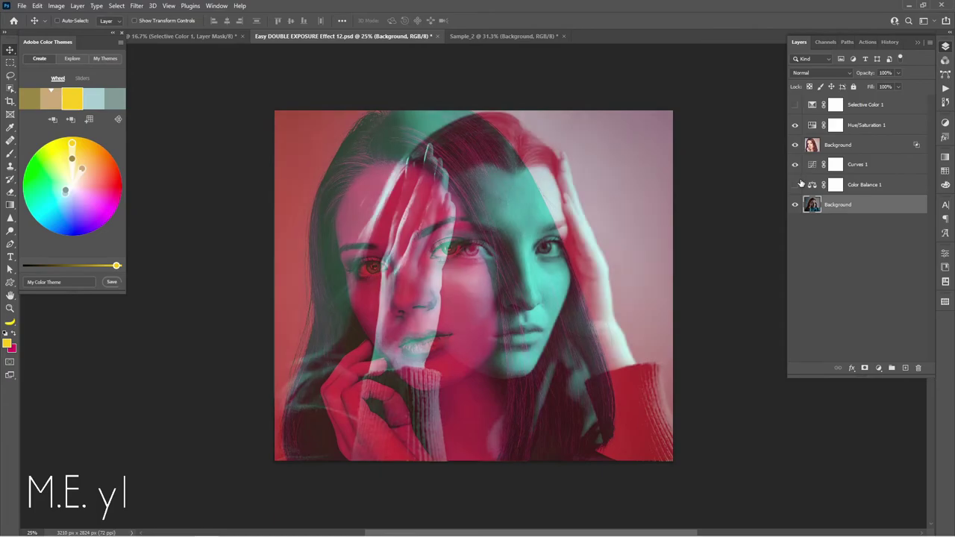
pyautogui.click(795, 186)
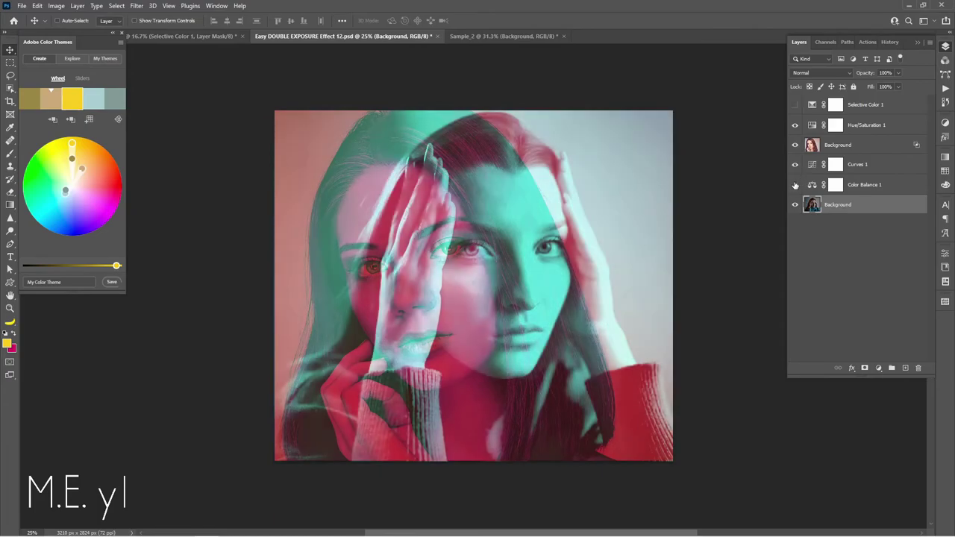
pyautogui.click(795, 186)
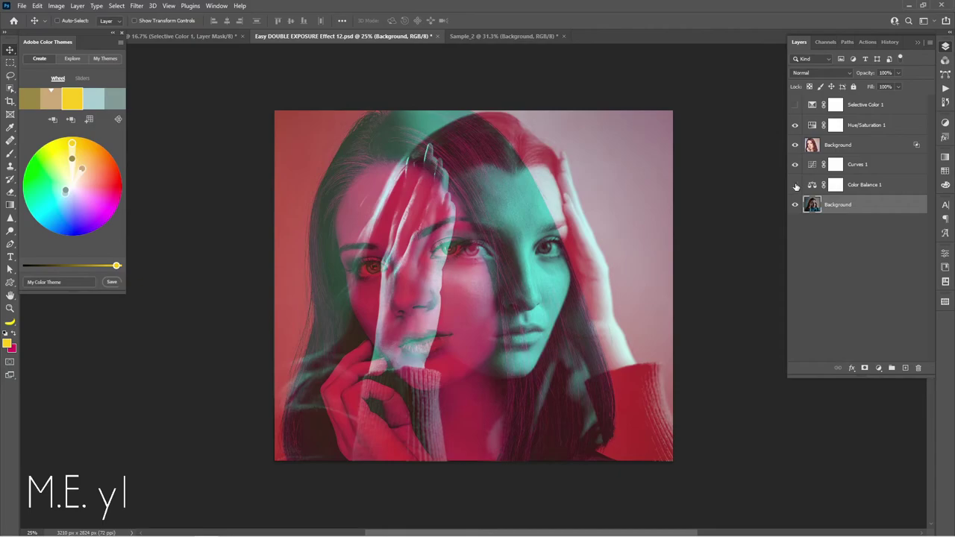
pyautogui.click(795, 185)
pyautogui.click(859, 165)
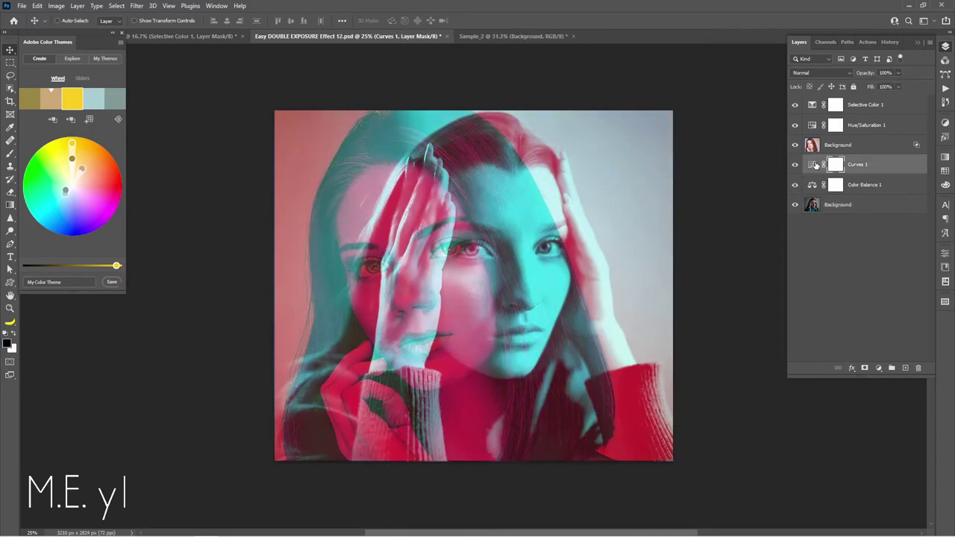
# Raise the Curves 1 RGB point to brighten, and set Hue/Saturation 1's Reds hue to +18
pyautogui.doubleClick(813, 165)
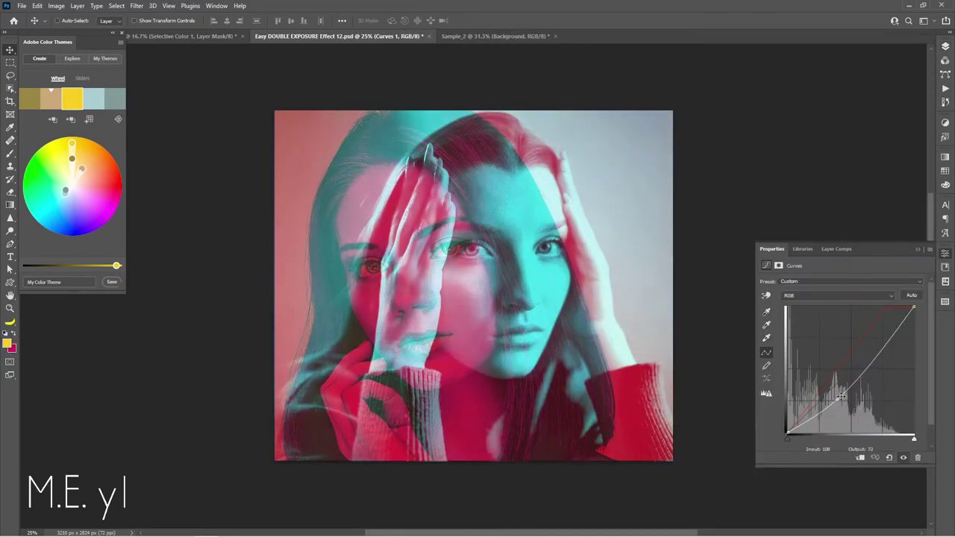
pyautogui.moveTo(839, 401)
pyautogui.mouseDown()
pyautogui.moveTo(827, 389)
pyautogui.moveTo(838, 396)
pyautogui.mouseUp()
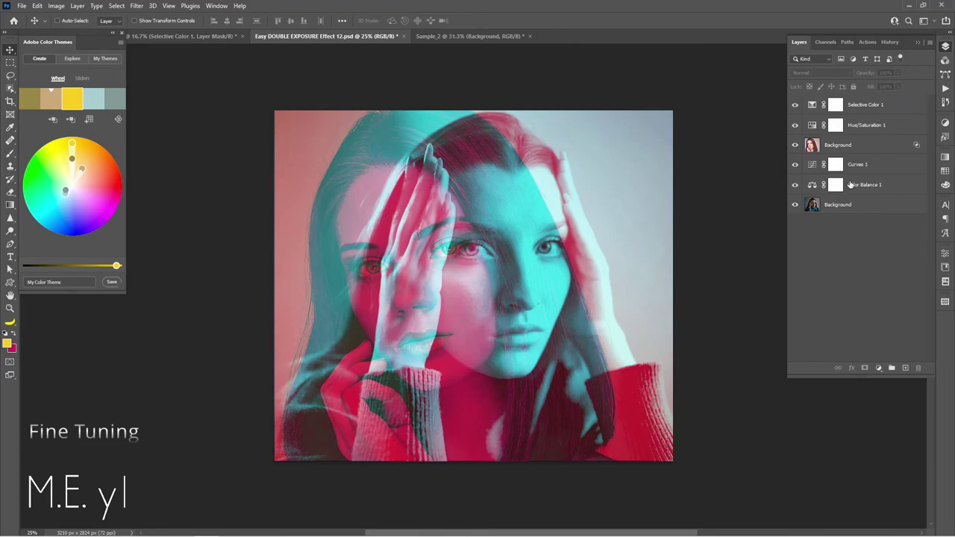
pyautogui.doubleClick(813, 126)
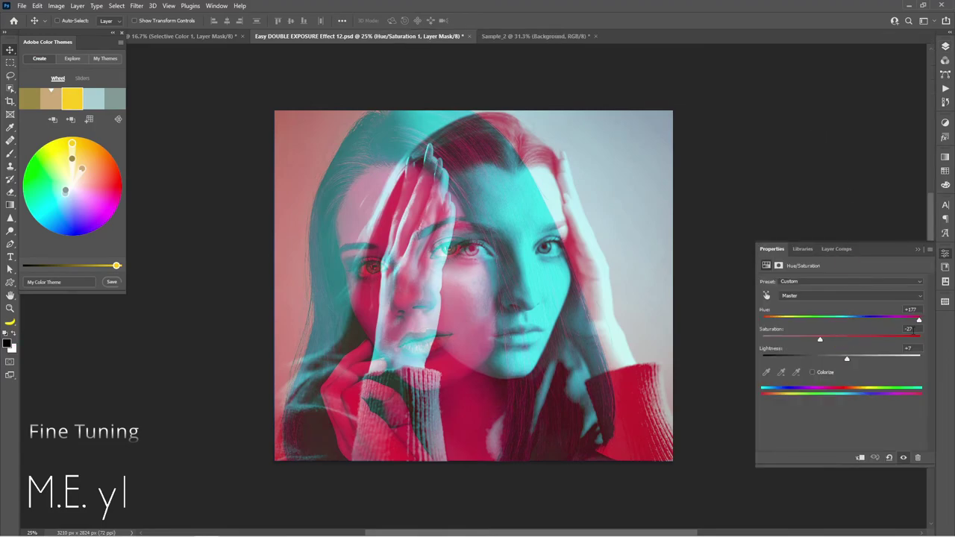
pyautogui.moveTo(918, 319)
pyautogui.mouseDown()
pyautogui.moveTo(771, 326)
pyautogui.moveTo(904, 330)
pyautogui.mouseUp()
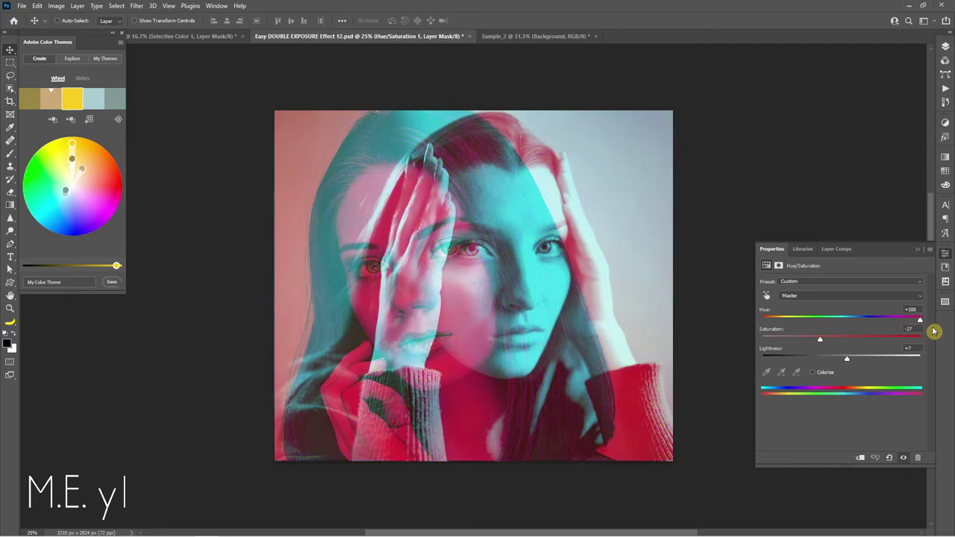
pyautogui.click(873, 296)
pyautogui.click(806, 309)
pyautogui.moveTo(843, 321)
pyautogui.mouseDown()
pyautogui.moveTo(876, 324)
pyautogui.moveTo(770, 318)
pyautogui.mouseUp()
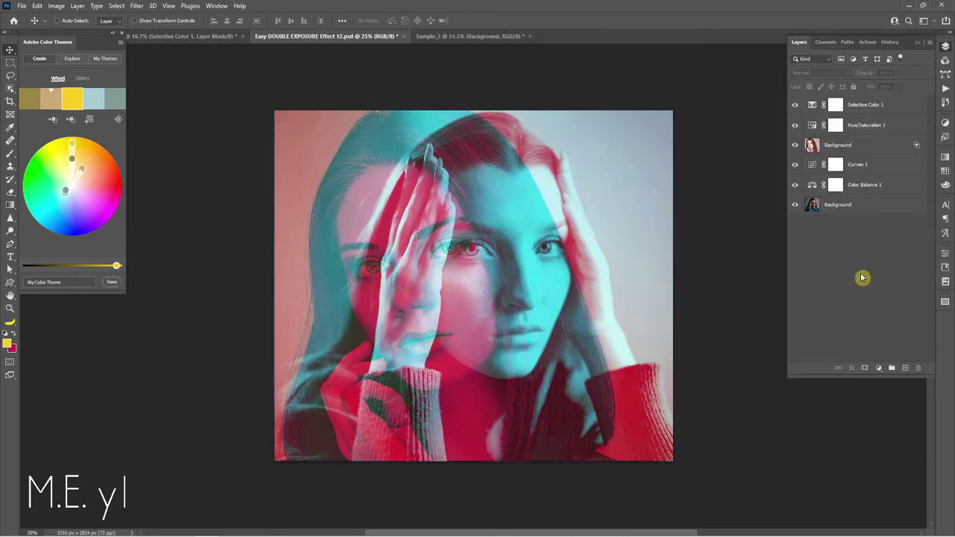